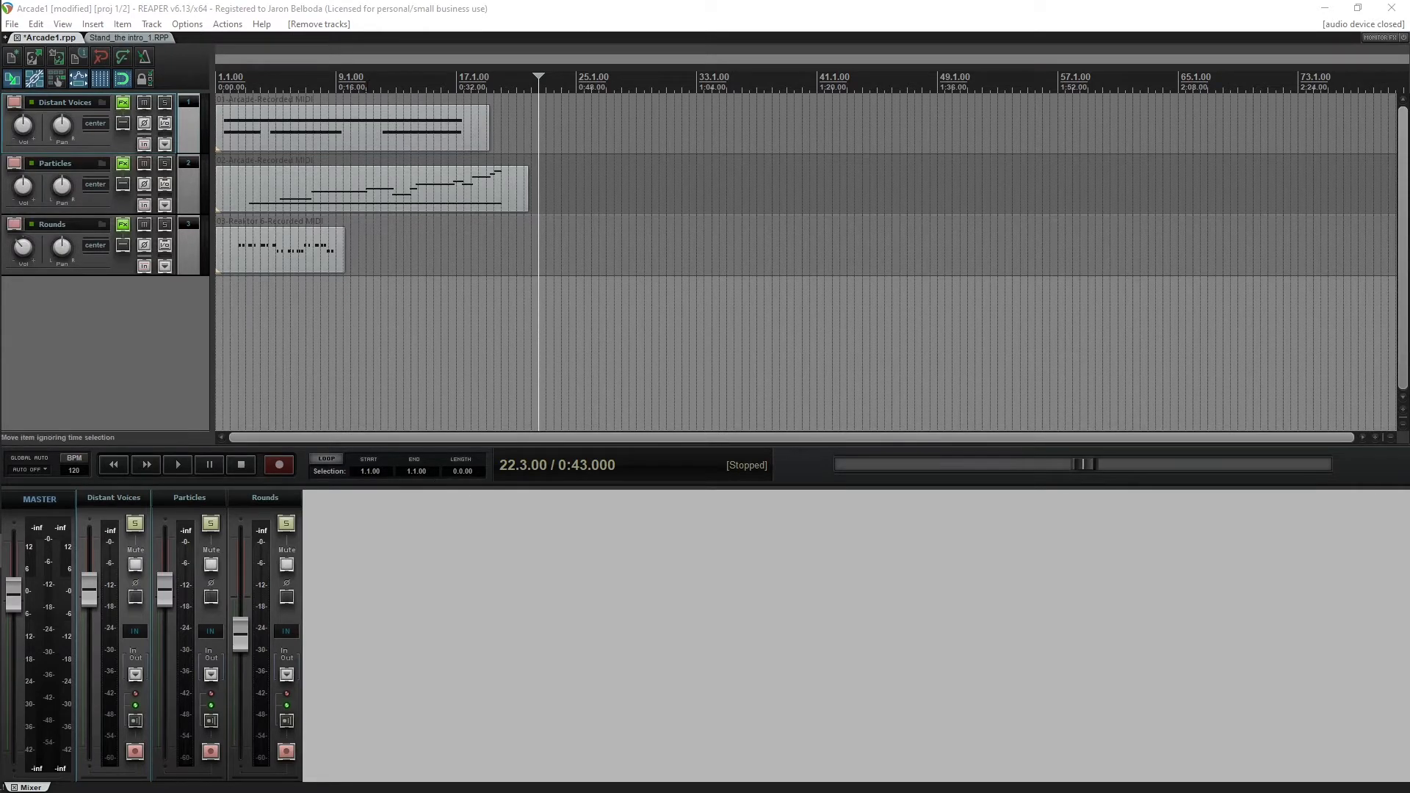
# - Save the Arcade1 project
pyautogui.click(378, 7)
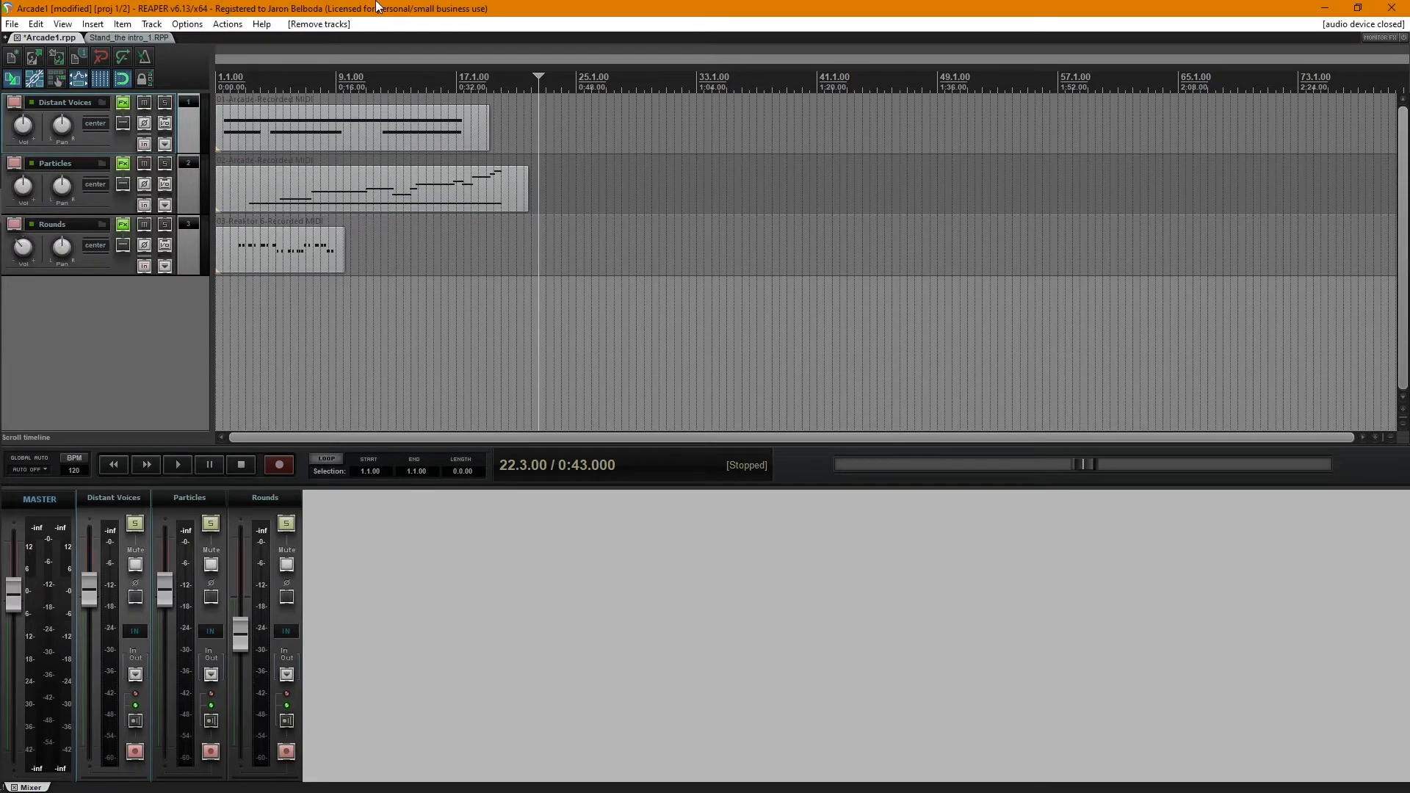
pyautogui.click(121, 353)
pyautogui.hotkey('ctrl', 's')
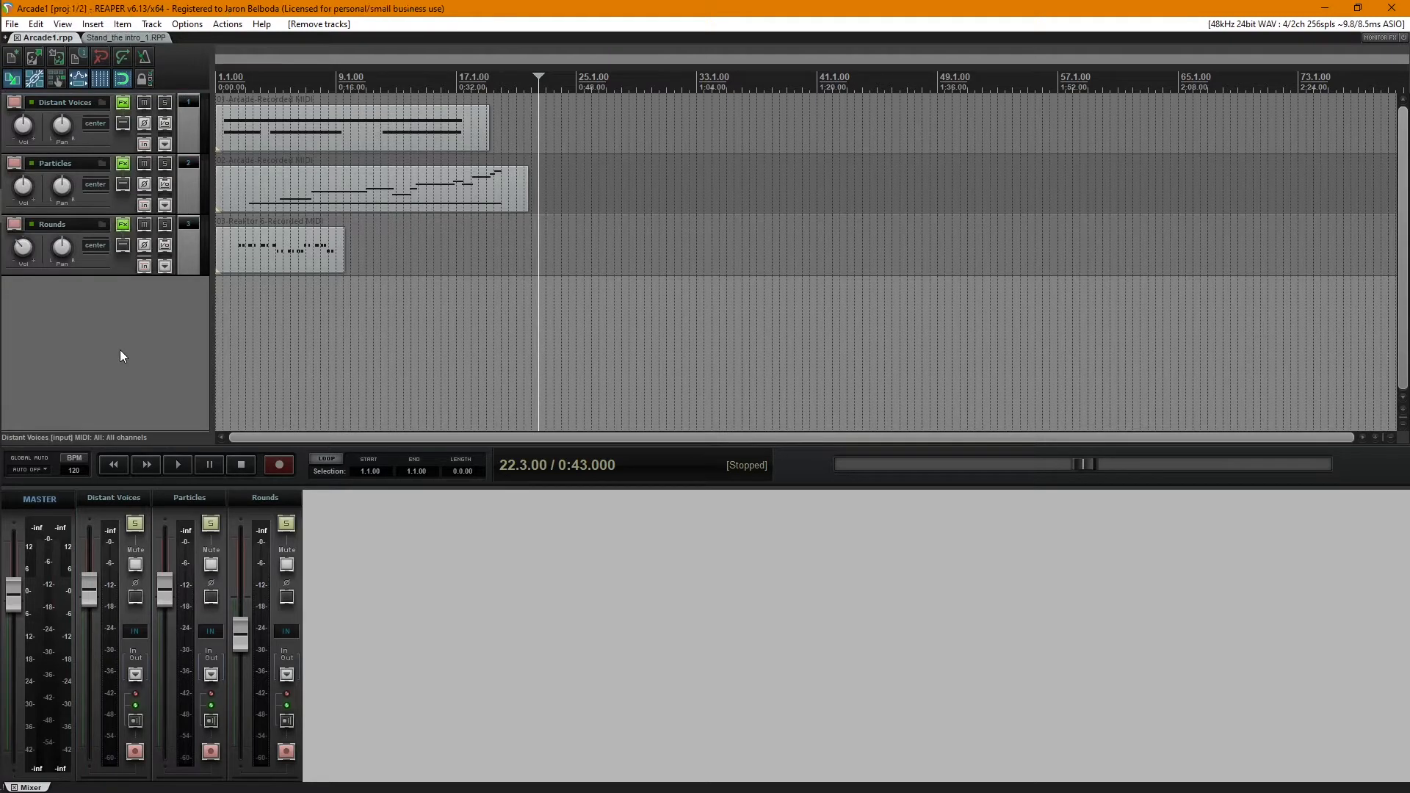
# - Insert the Arcade (Output) virtual instrument on a new track below Distant Voices
pyautogui.click(189, 142)
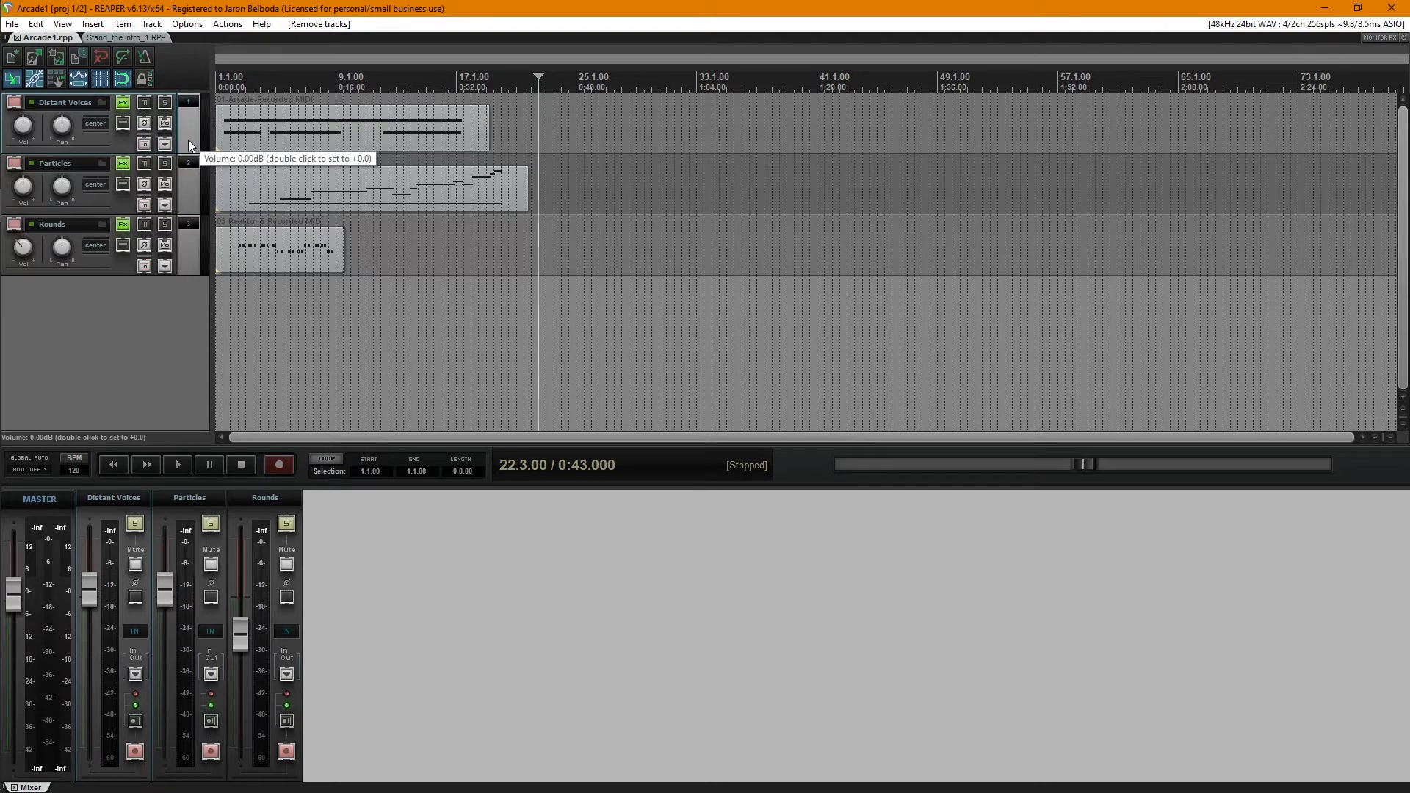
pyautogui.hotkey('ctrl', 'shift', 't')
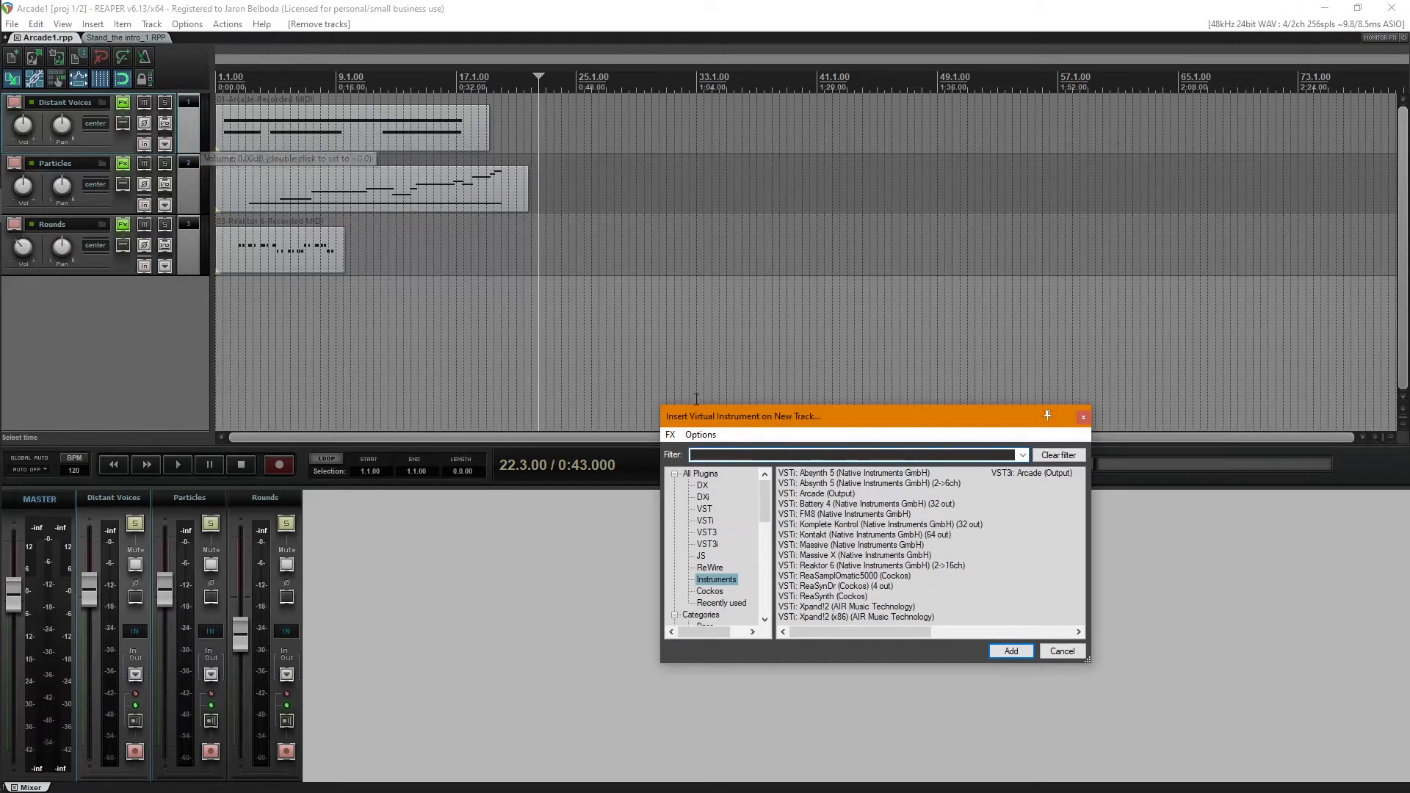
pyautogui.doubleClick(843, 497)
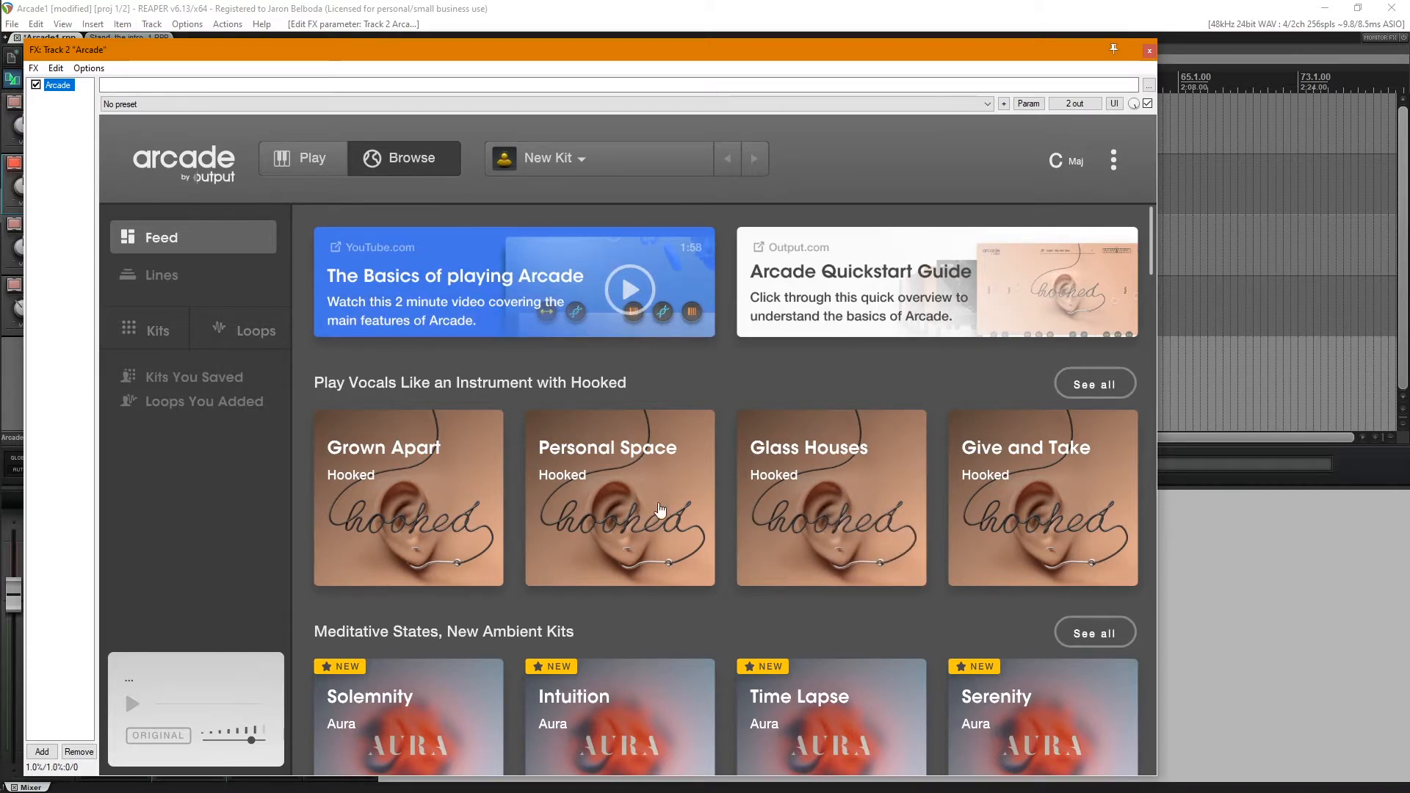
# - Preview the Grown Apart kit from the Hooked row of Arcade's feed, and stop the playback
pyautogui.scroll(-3, 738, 543)
pyautogui.scroll(3, 686, 540)
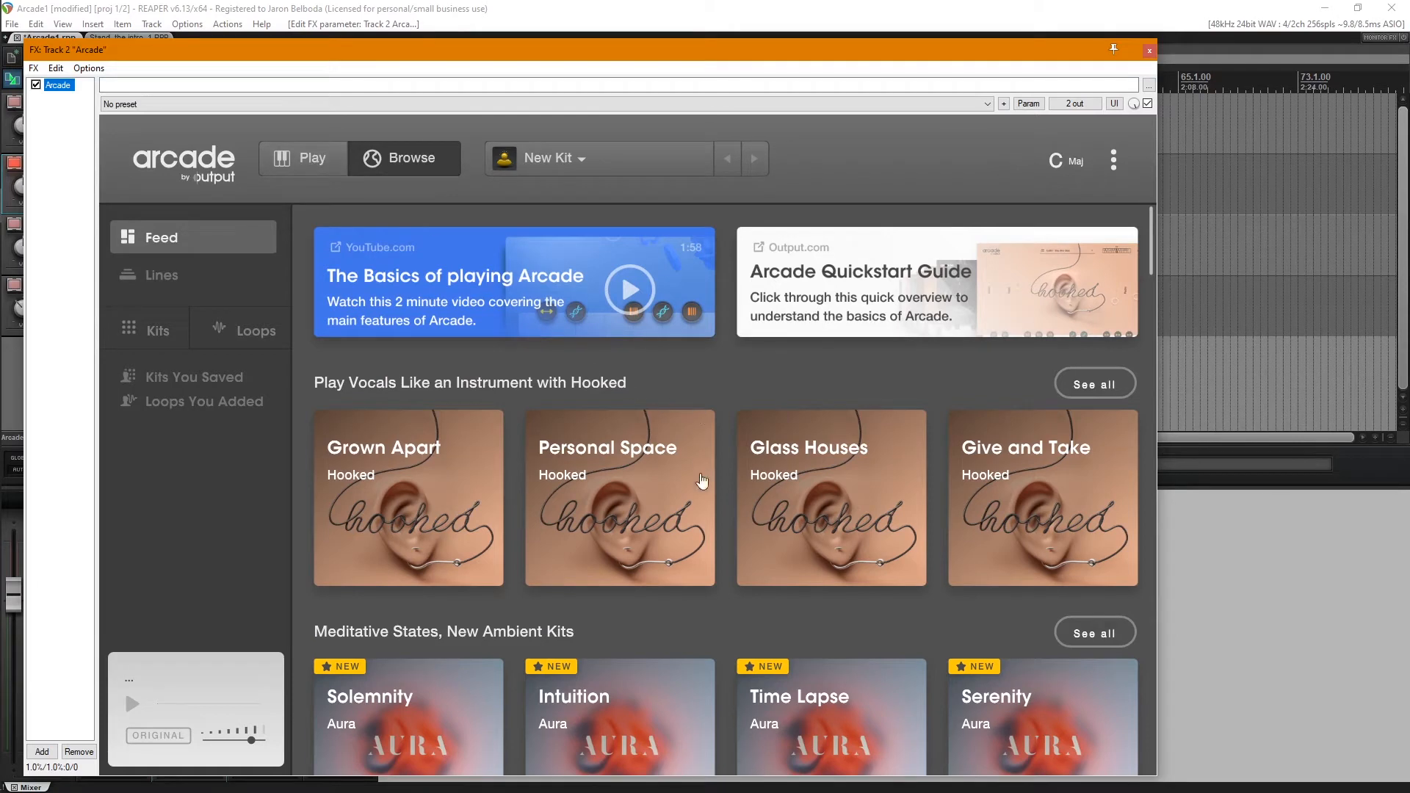
pyautogui.moveTo(463, 550)
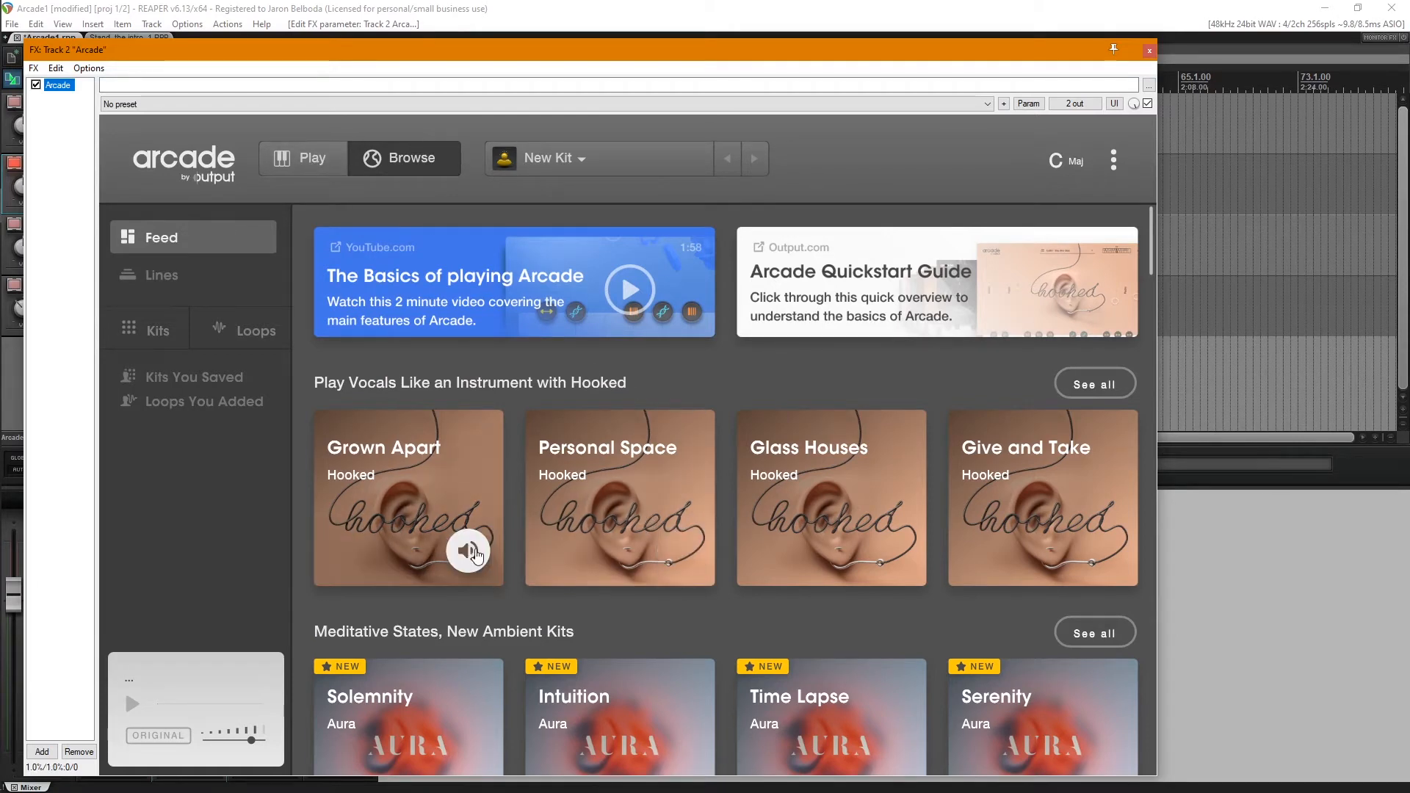
pyautogui.click(468, 550)
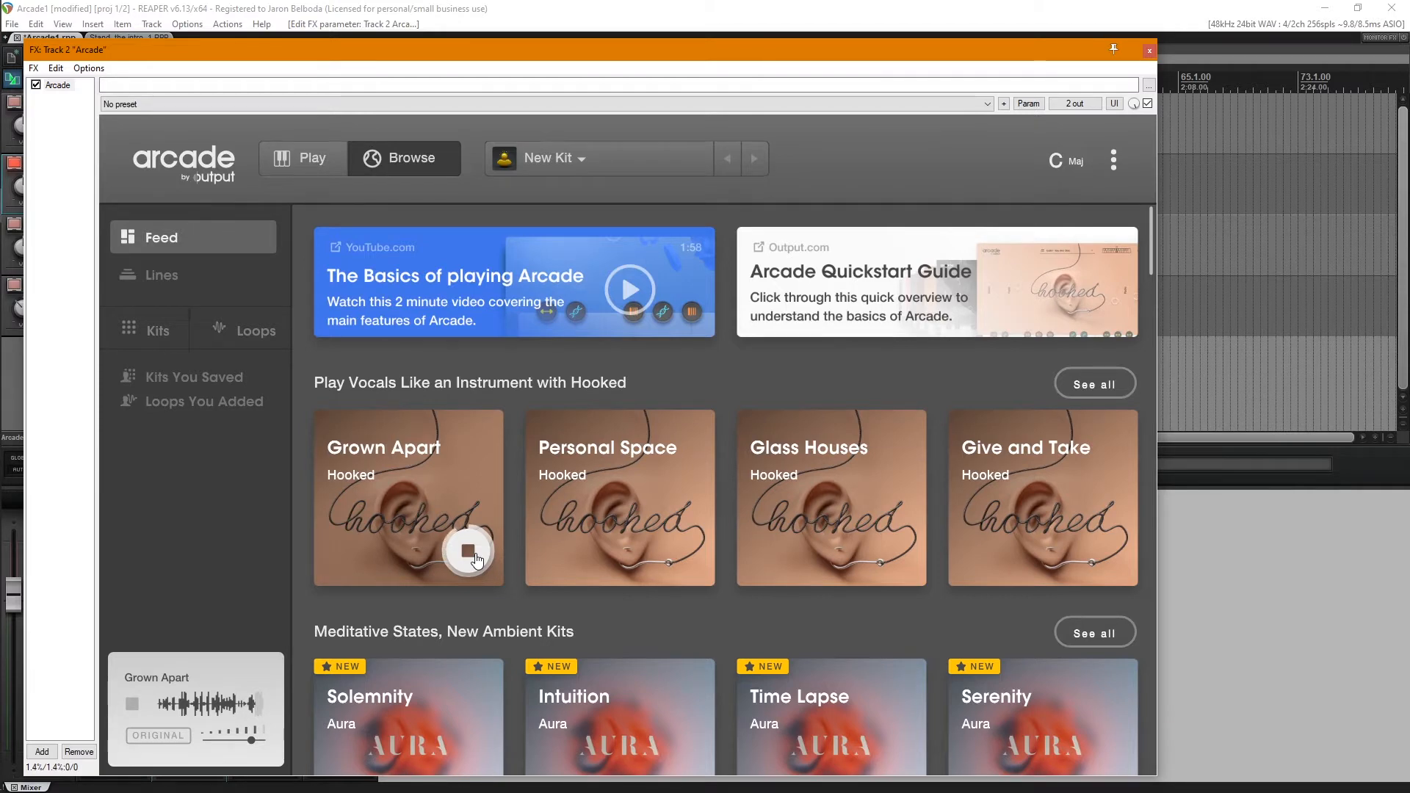
pyautogui.click(475, 558)
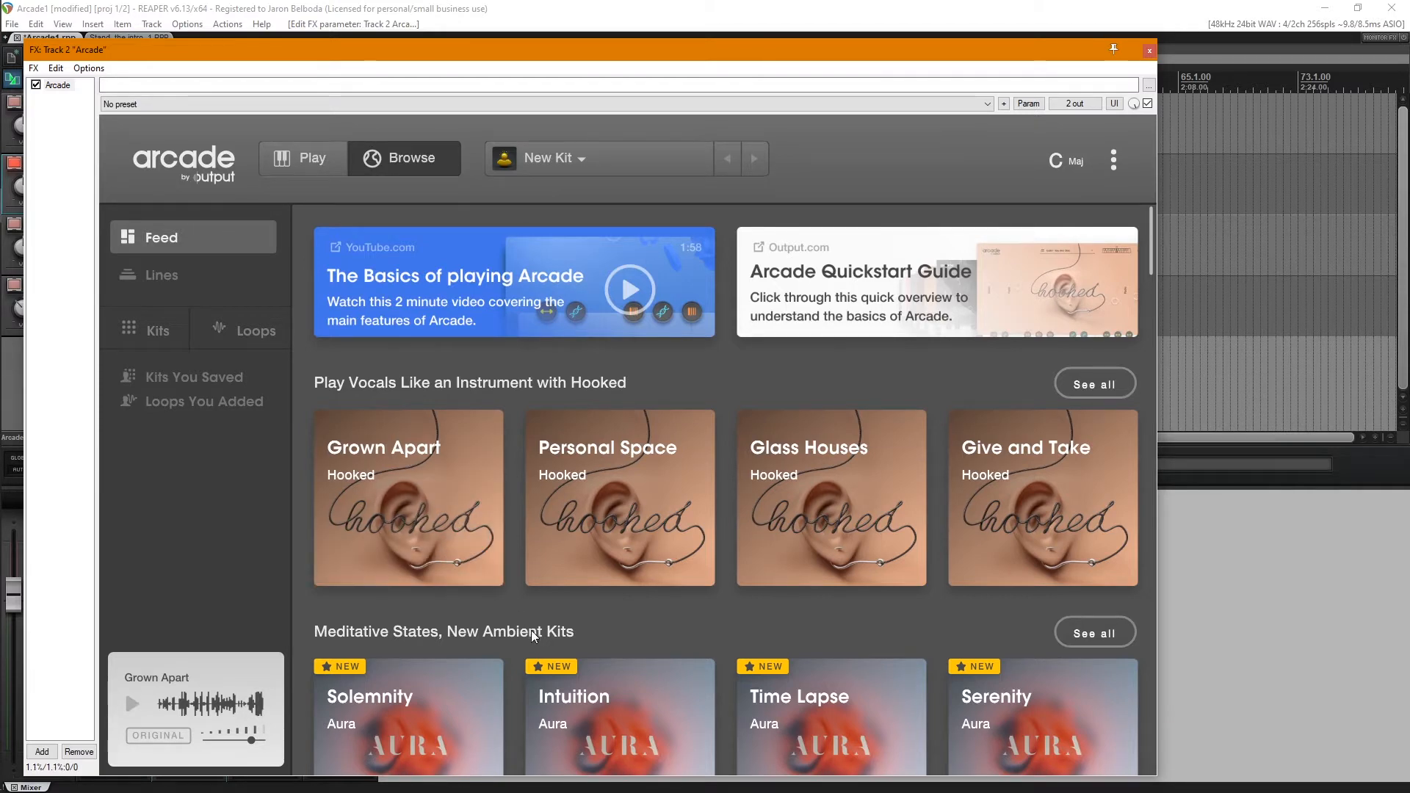
# - Look through the kit rows in Arcade's feed, from the Hooked kits down to the newest line, and return to the start
pyautogui.scroll(-2, 711, 621)
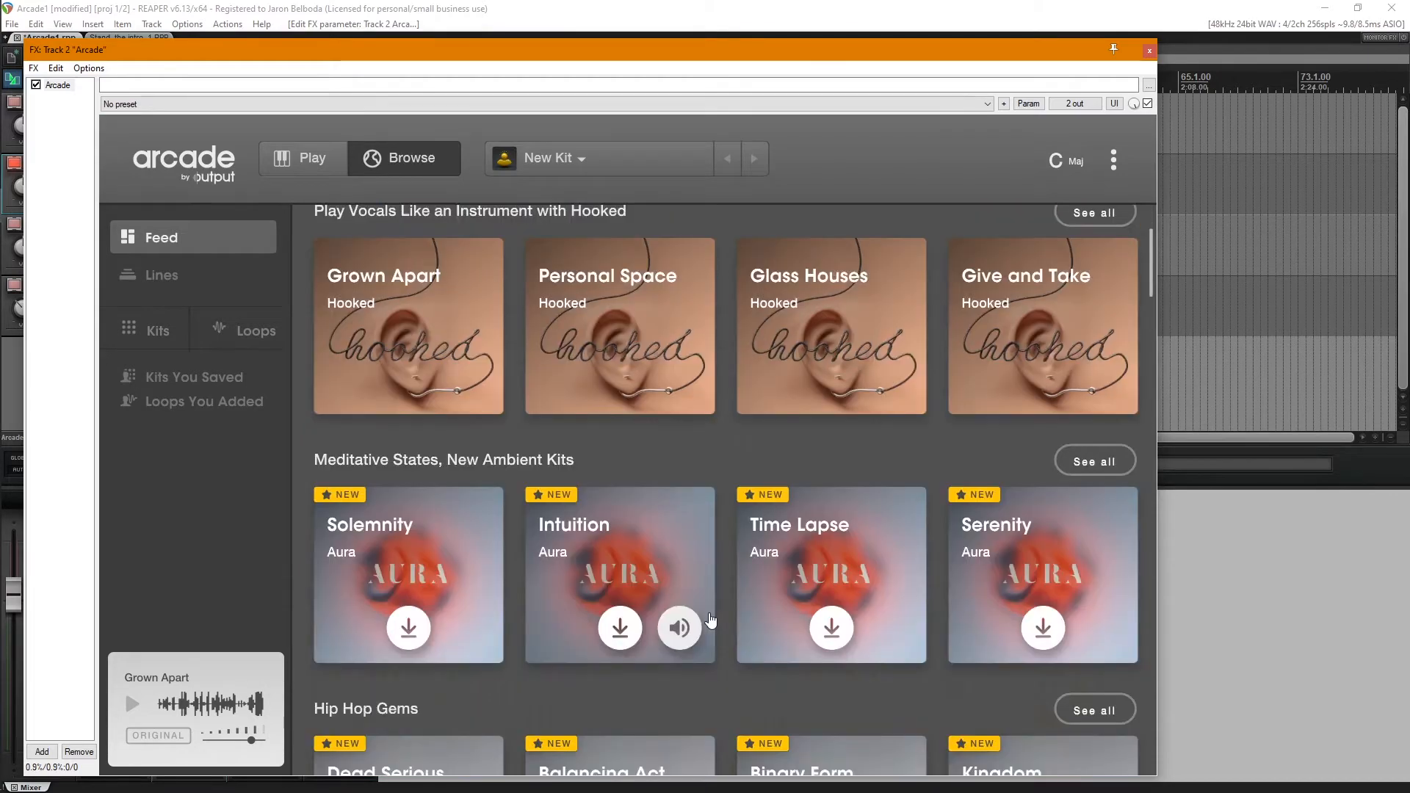
pyautogui.scroll(-3, 710, 621)
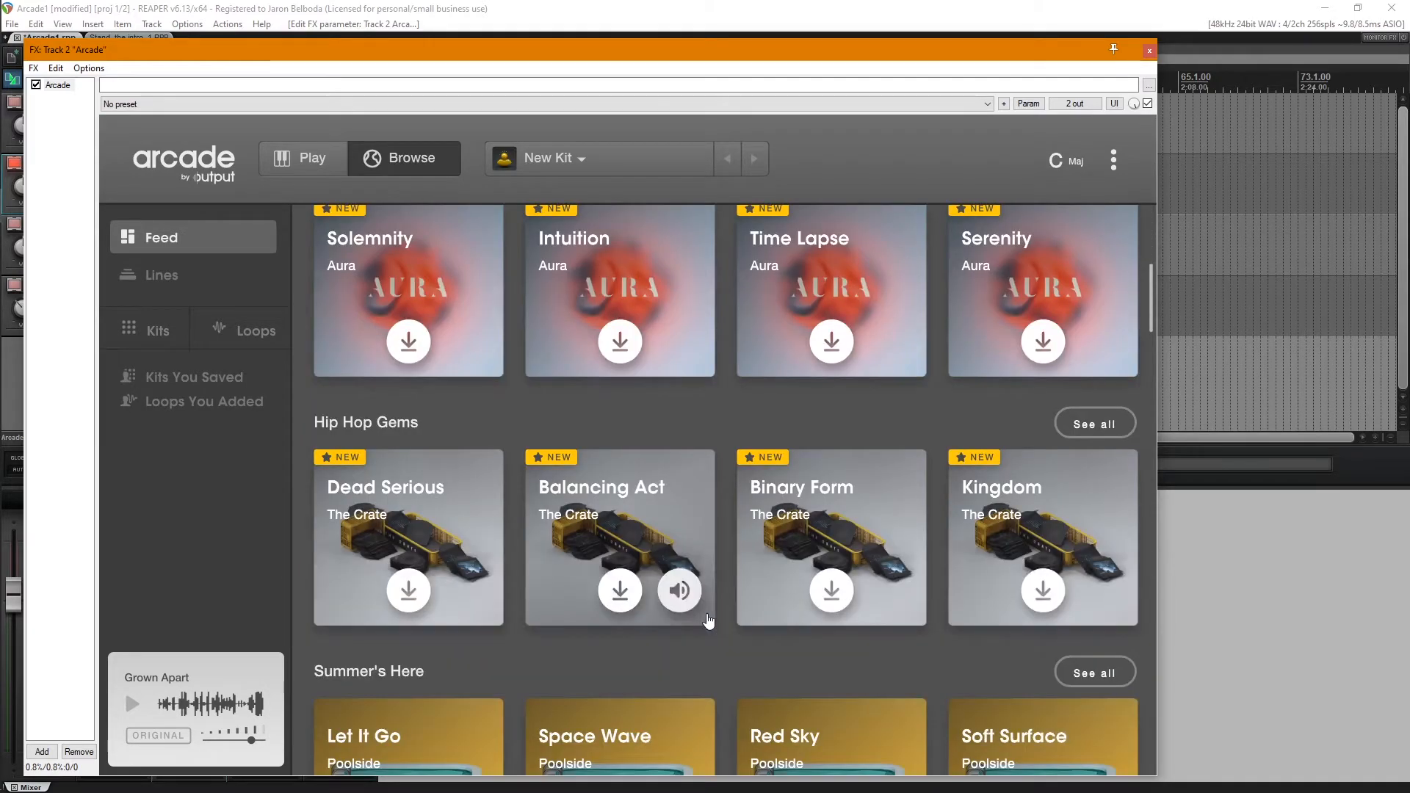
pyautogui.scroll(-8, 708, 620)
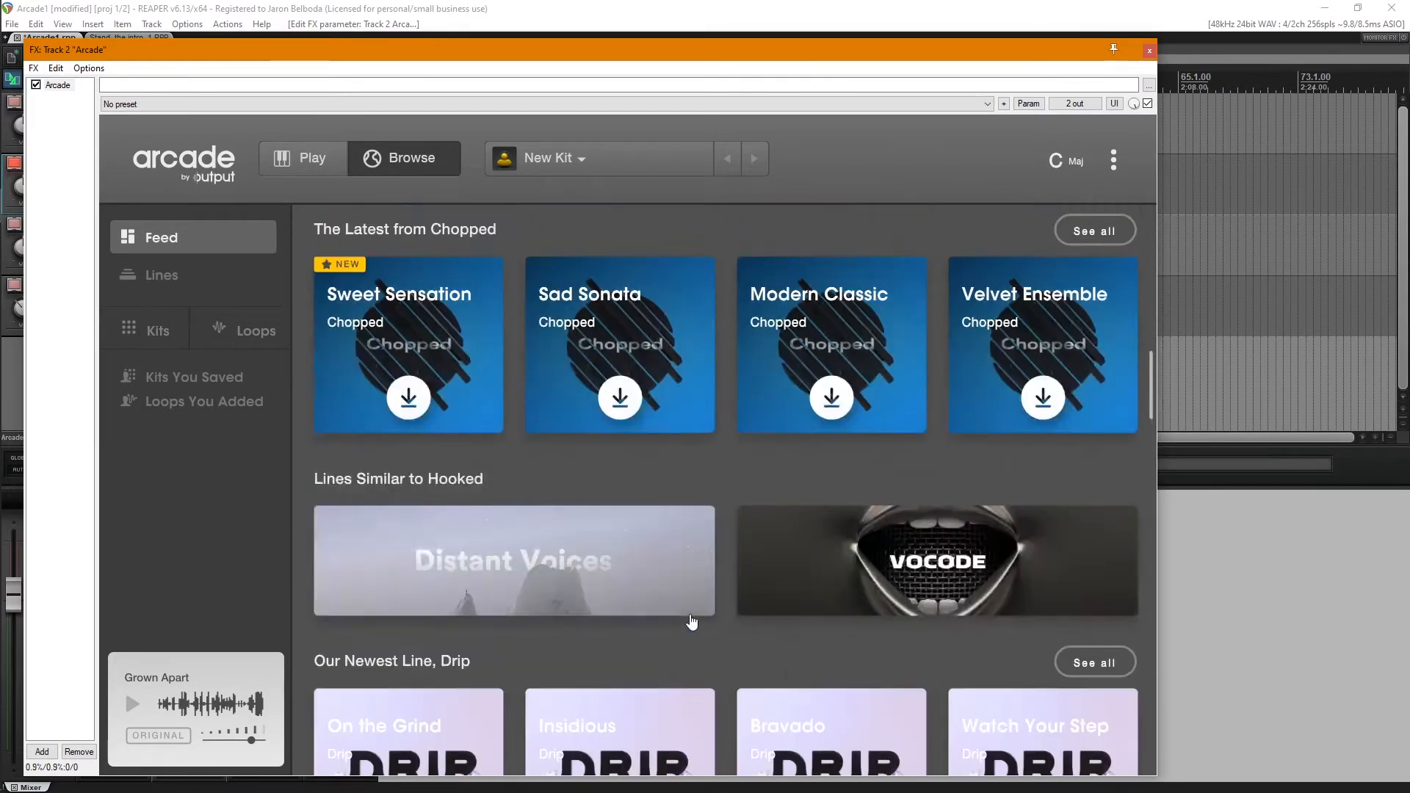
pyautogui.scroll(15, 691, 621)
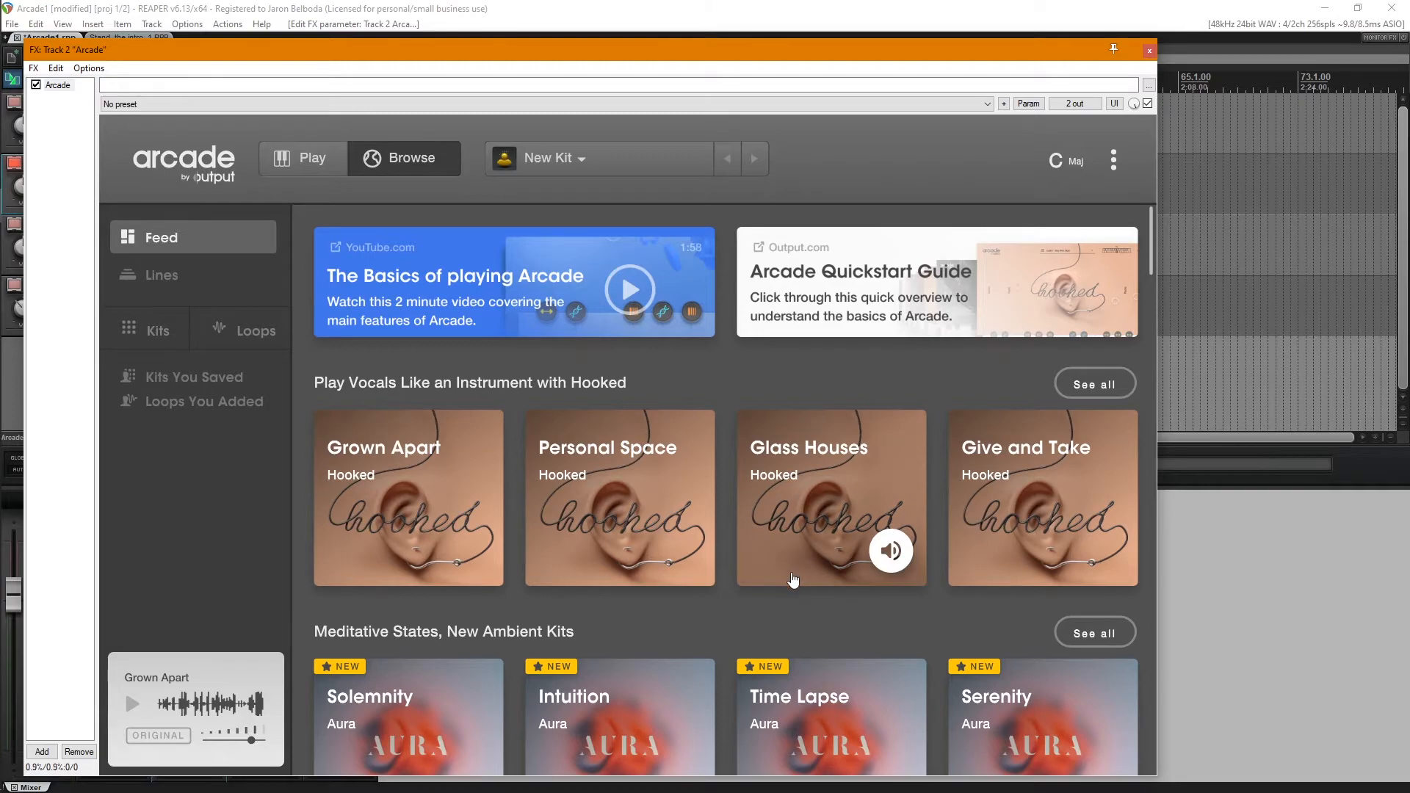
pyautogui.scroll(-3, 791, 580)
pyautogui.scroll(-13, 788, 580)
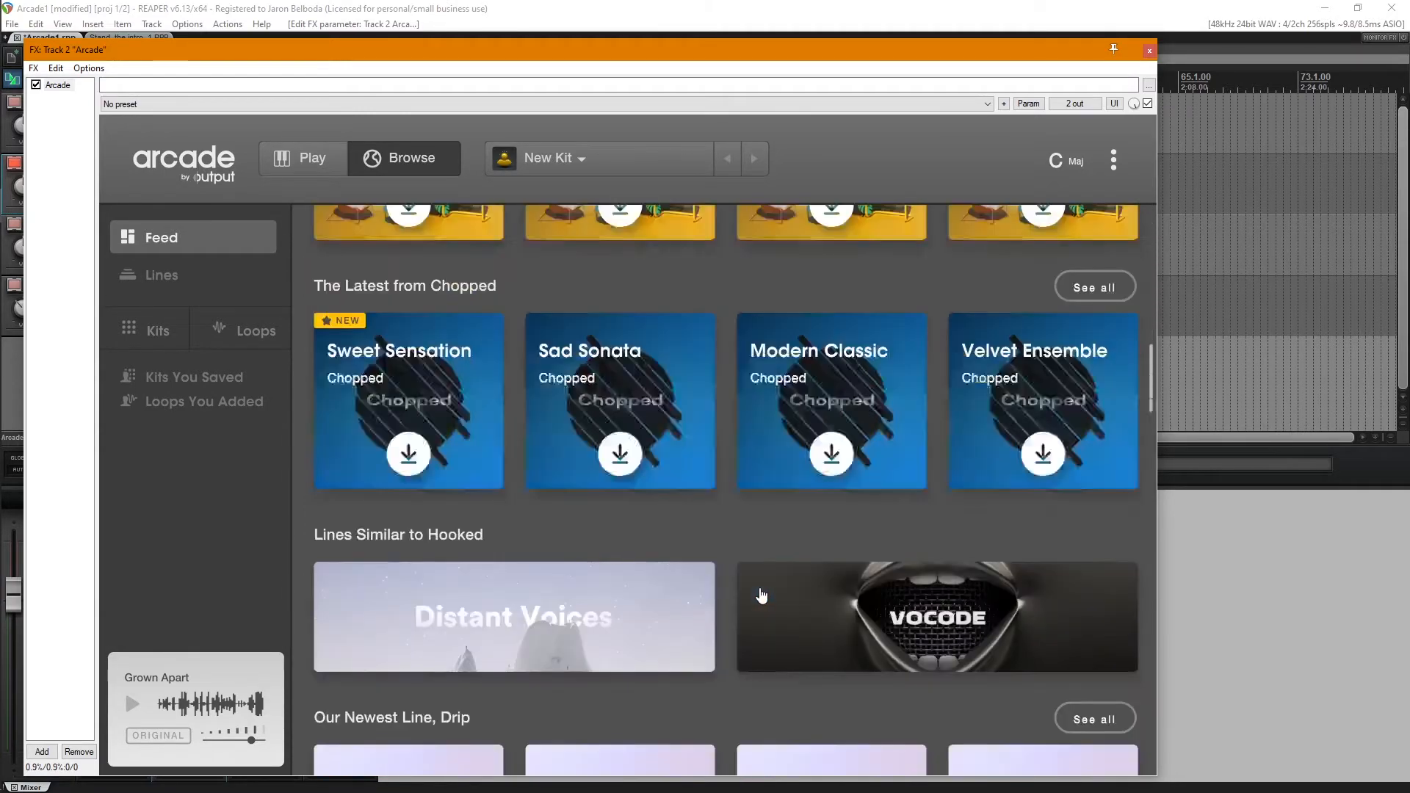
pyautogui.scroll(15, 756, 586)
pyautogui.scroll(1, 589, 509)
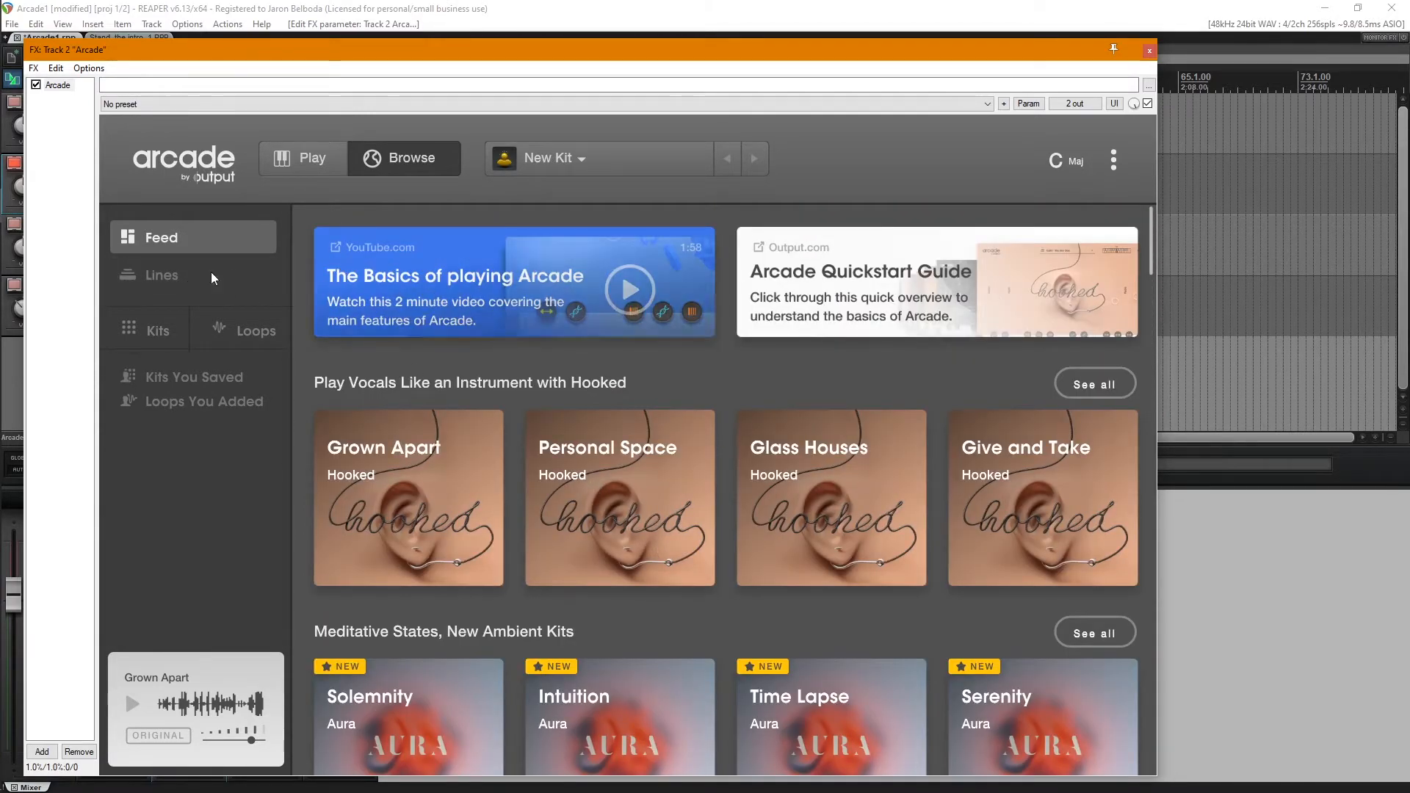
# - Show the list of lines, look through it, and preview The 80s line
pyautogui.click(183, 275)
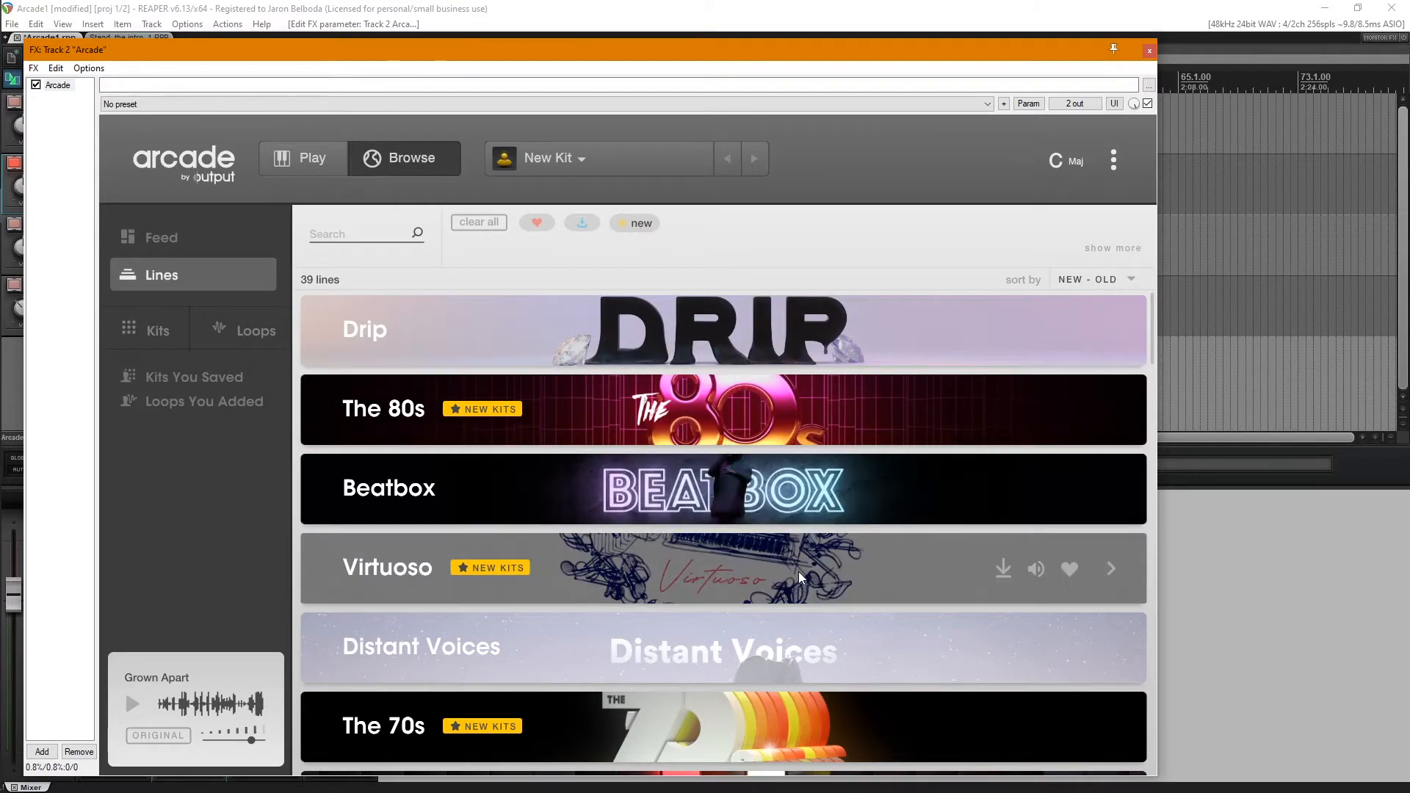
pyautogui.scroll(-6, 799, 571)
pyautogui.scroll(6, 798, 572)
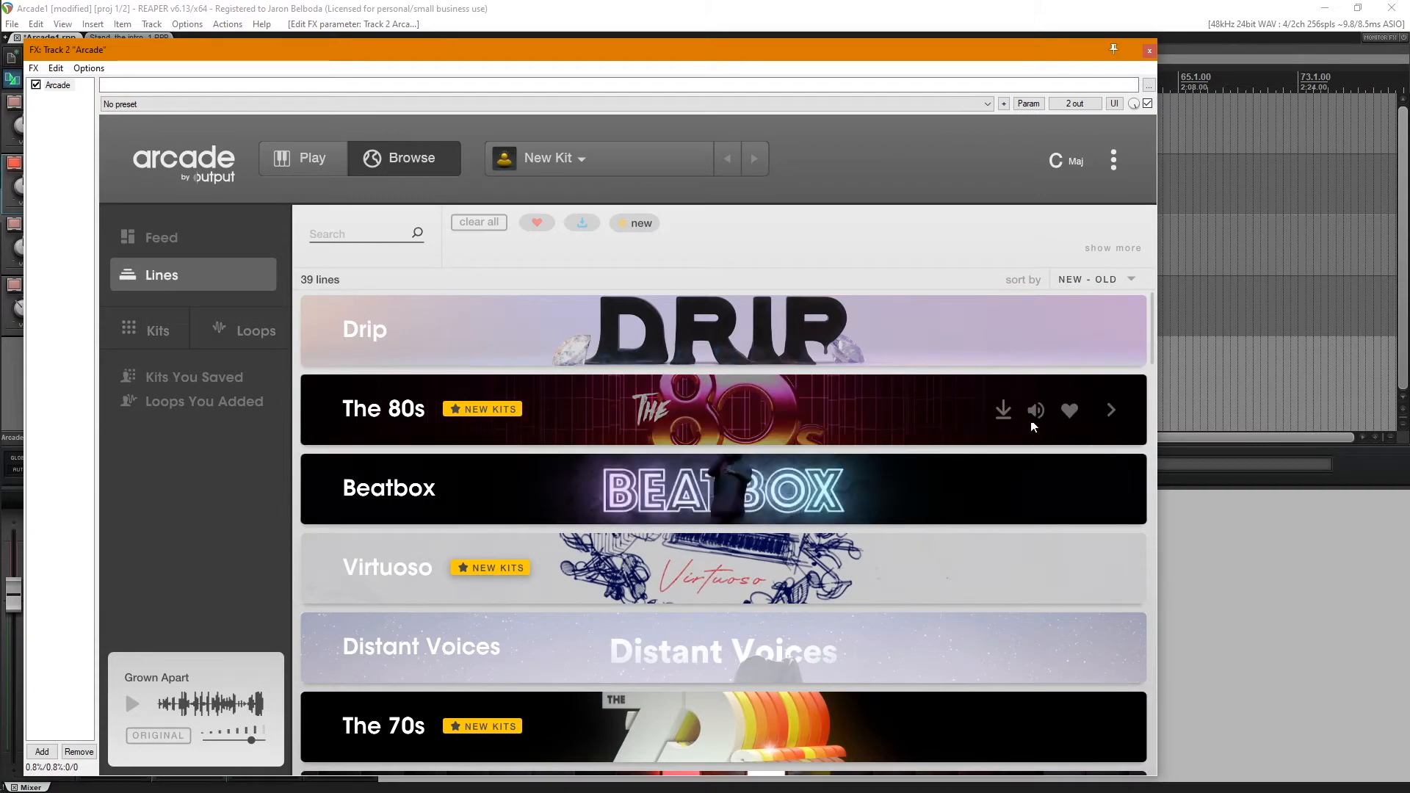
pyautogui.click(1033, 412)
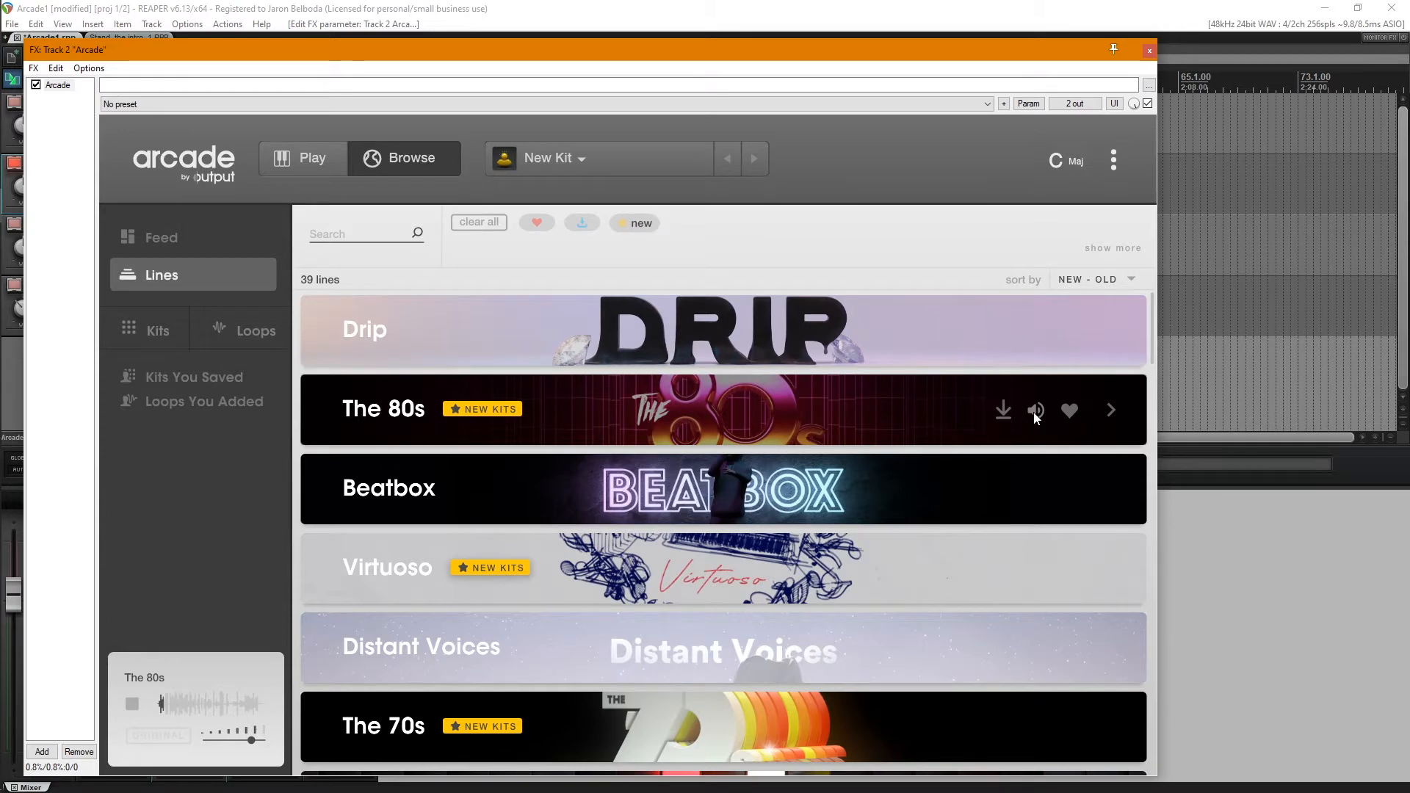
pyautogui.click(1033, 412)
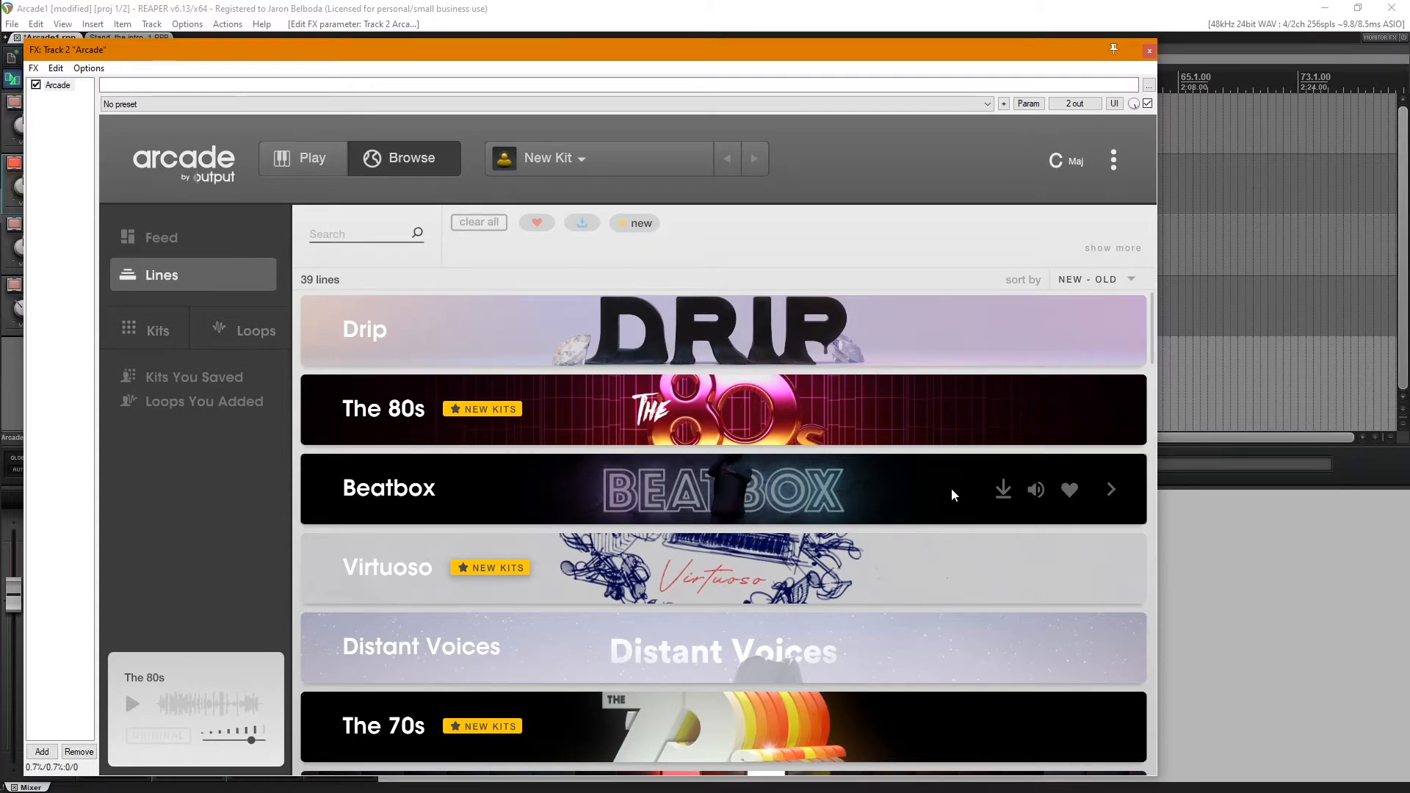
# - Preview the Beatbox line and the Virtuoso line, stopping each playback
pyautogui.click(1036, 488)
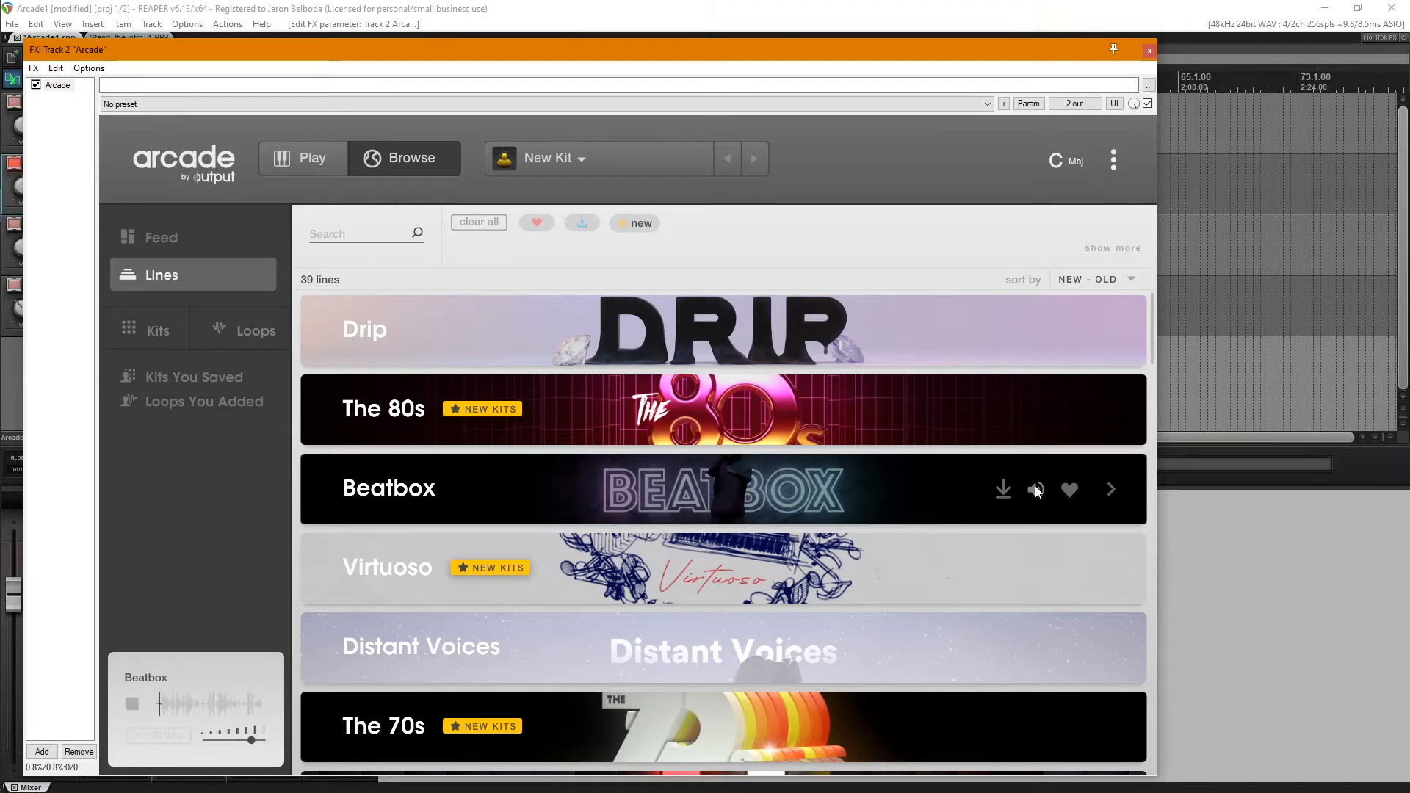
pyautogui.click(1036, 489)
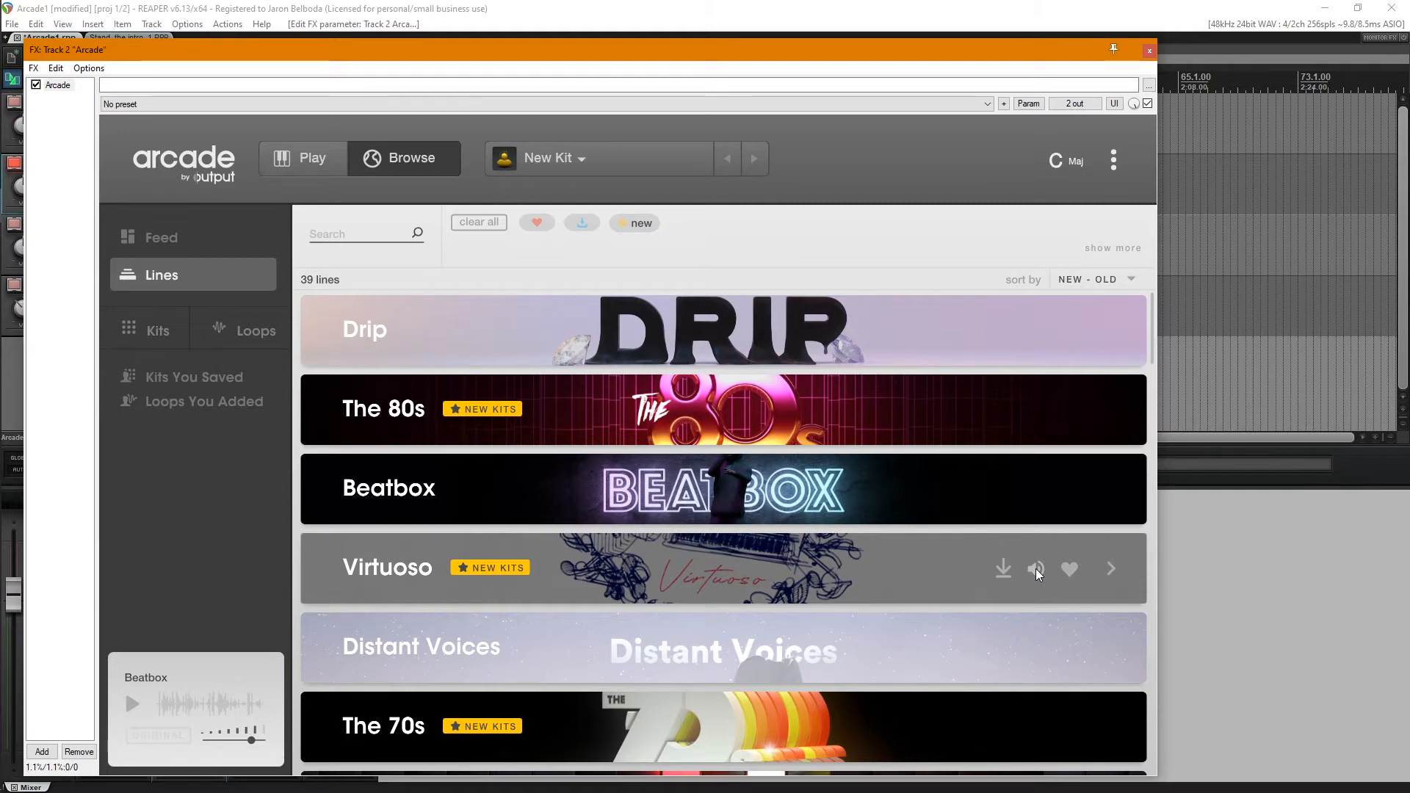
pyautogui.click(1037, 570)
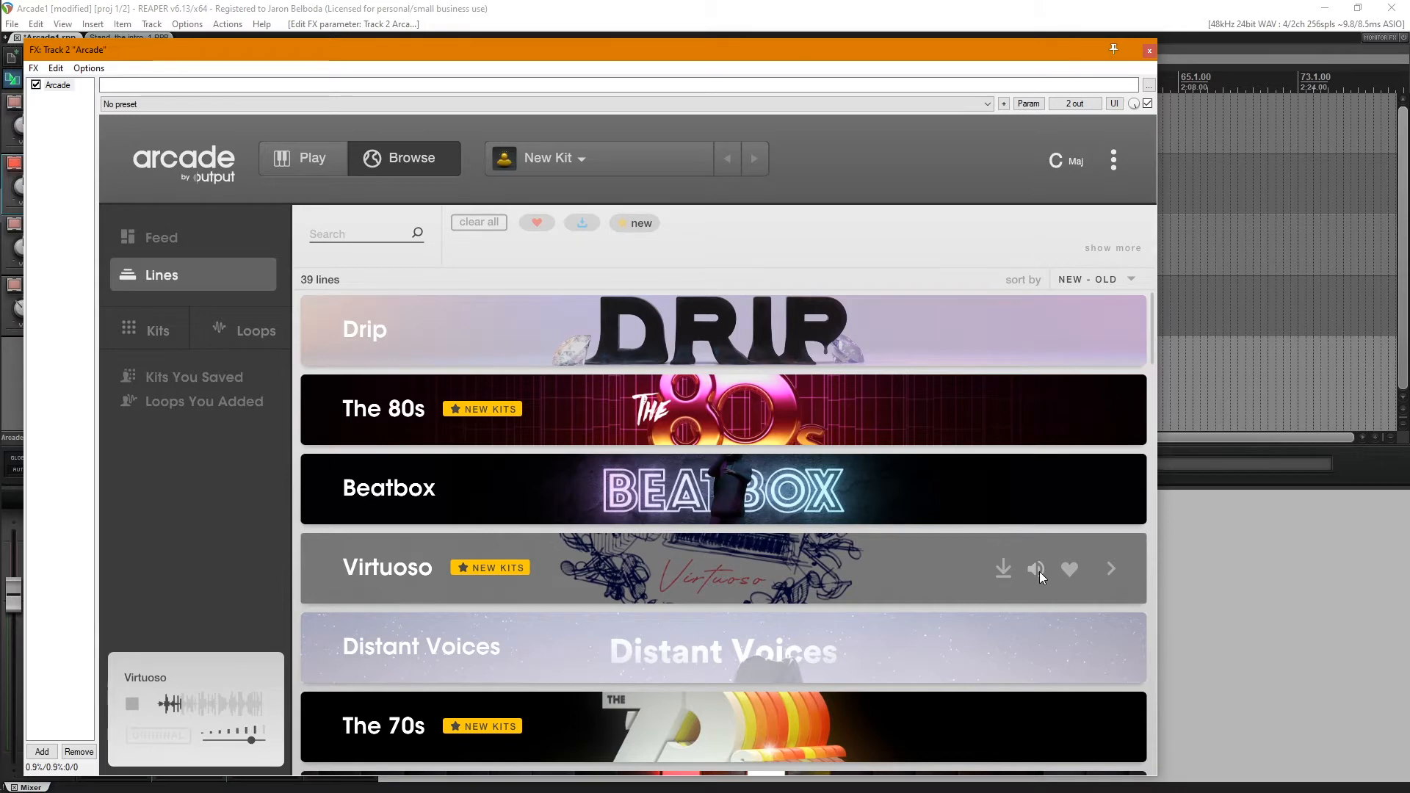
pyautogui.click(1037, 571)
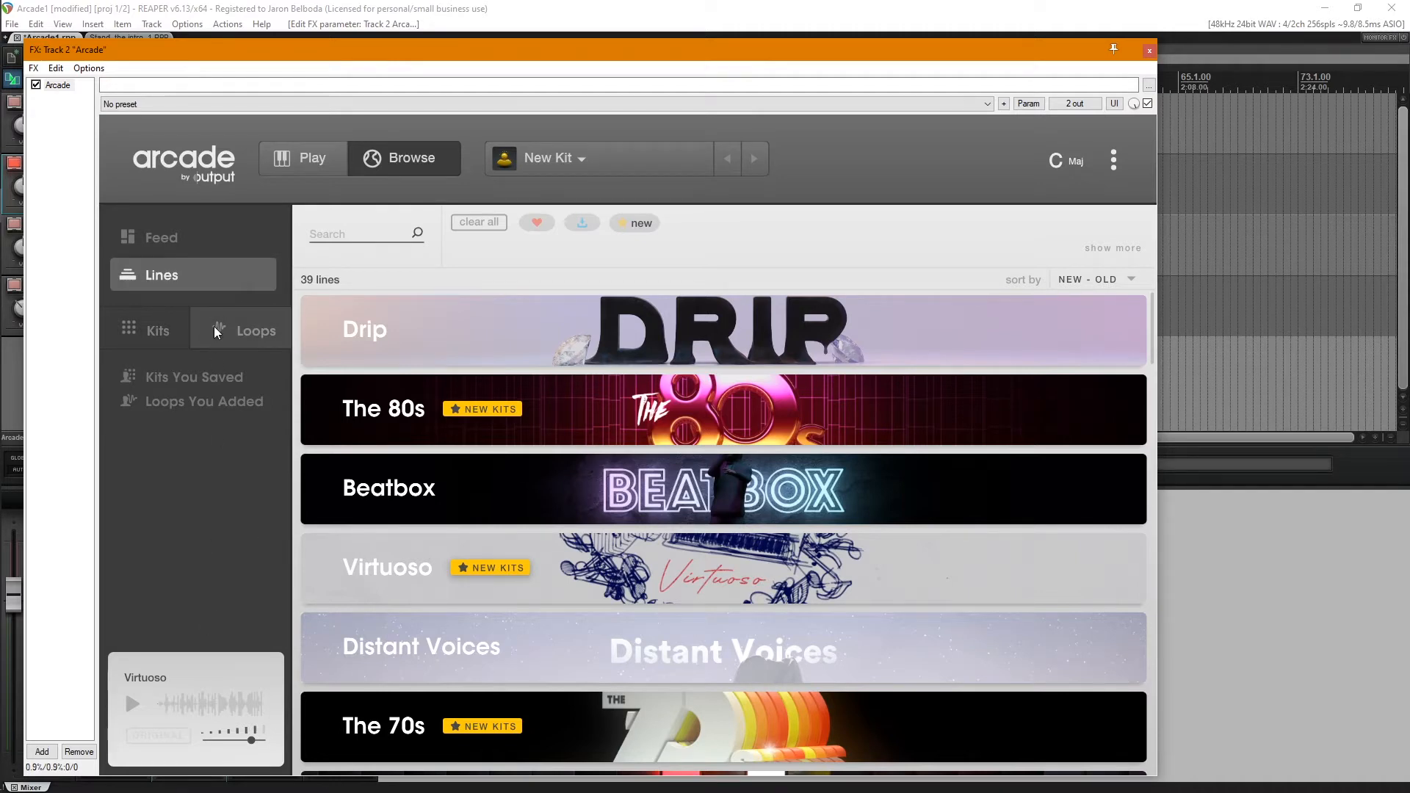
# - View the empty new kit's keyboard, and return to the library to look through the lines
pyautogui.click(305, 159)
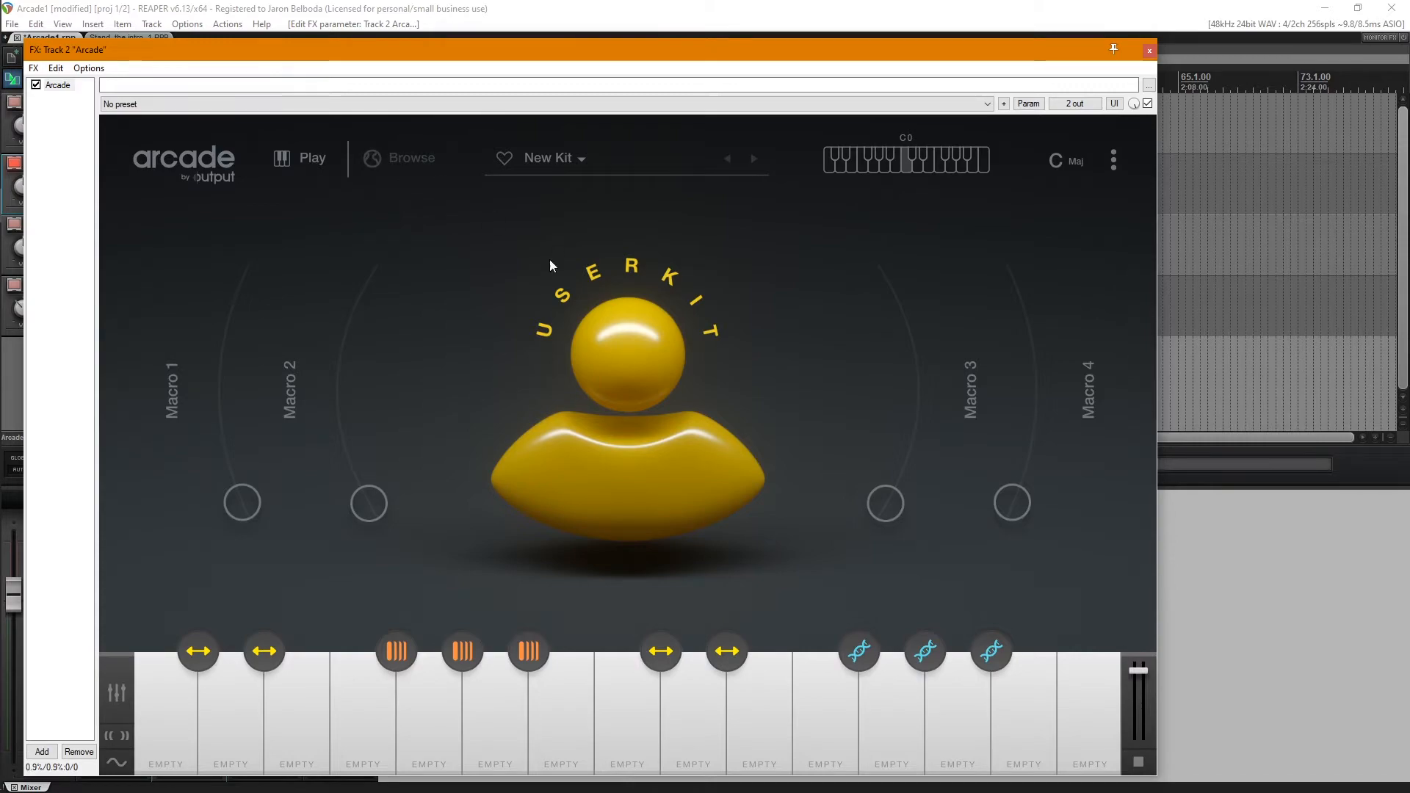
pyautogui.click(397, 160)
pyautogui.scroll(-15, 844, 545)
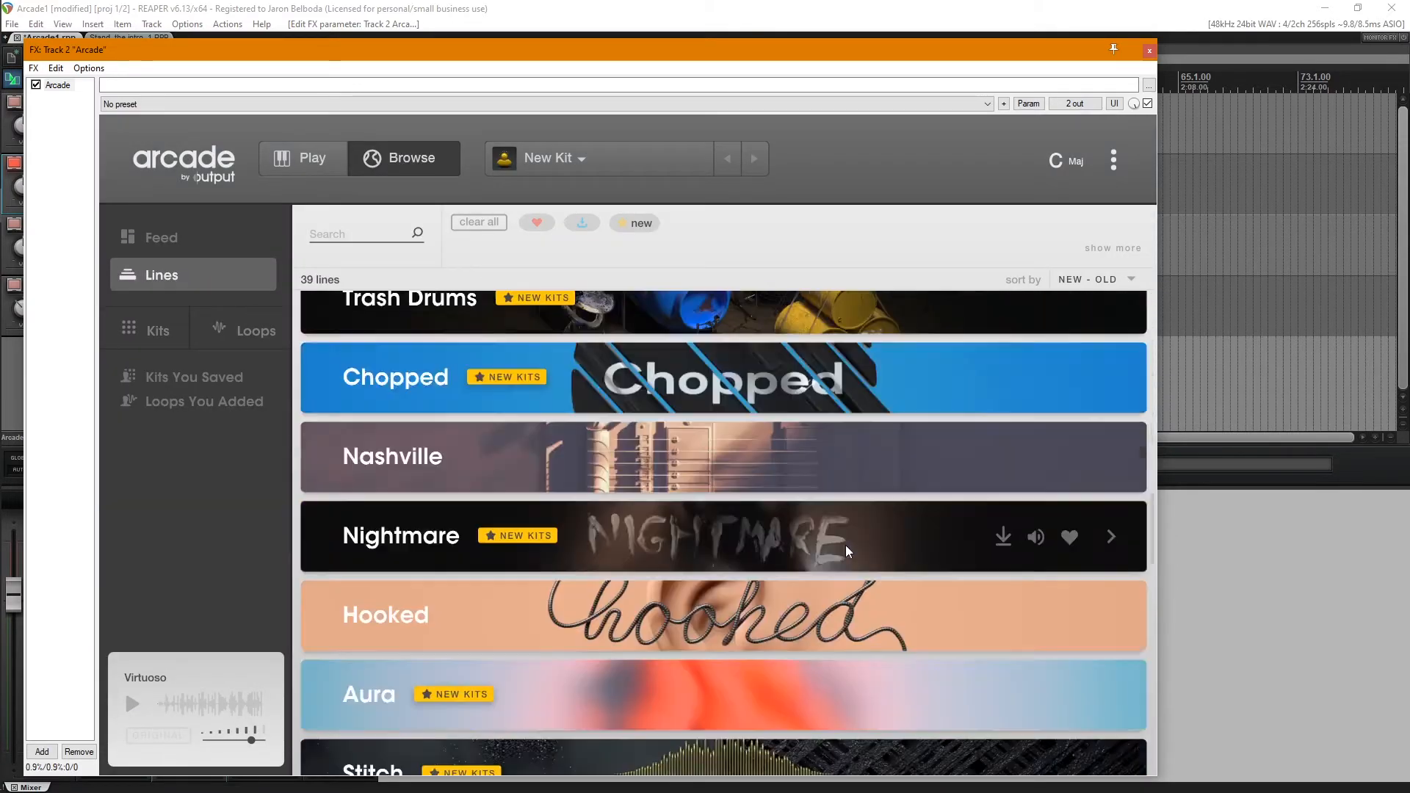
pyautogui.scroll(10, 661, 462)
pyautogui.scroll(5, 552, 407)
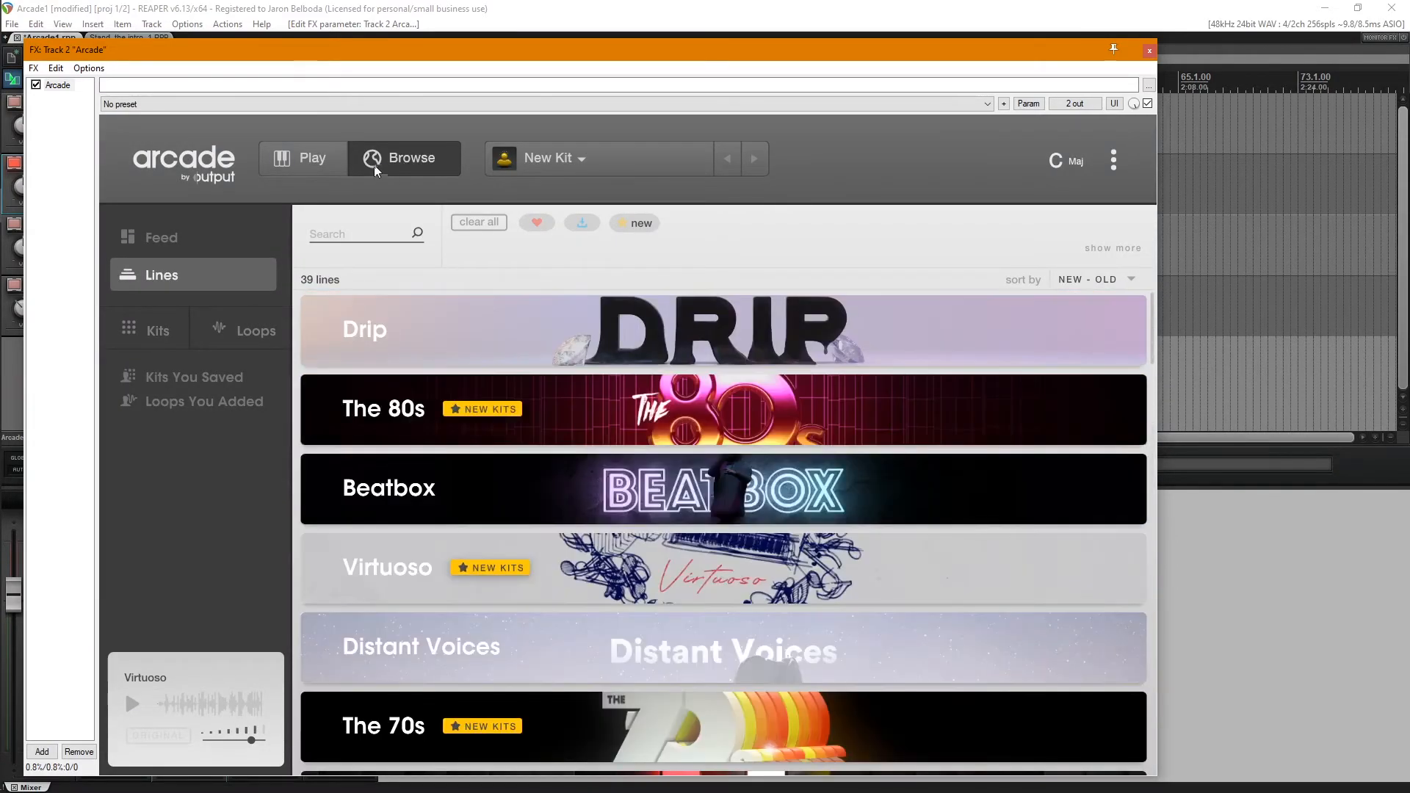
# - Load Yawn-sing (chipmunk).wav from the Arcade Tests folder in File Explorer onto the eighth white key of the new kit
pyautogui.click(315, 163)
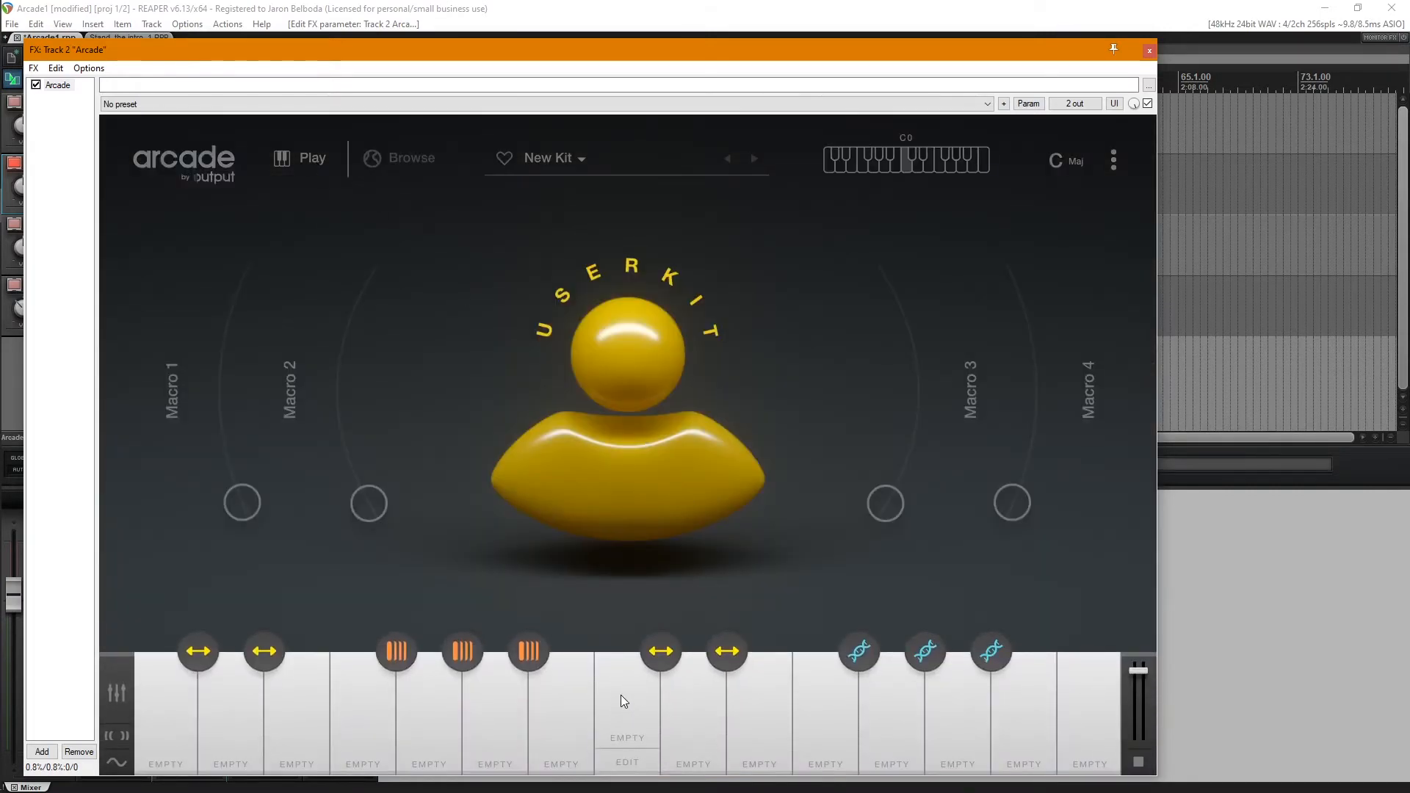
pyautogui.hotkey('alt', 'Tab')
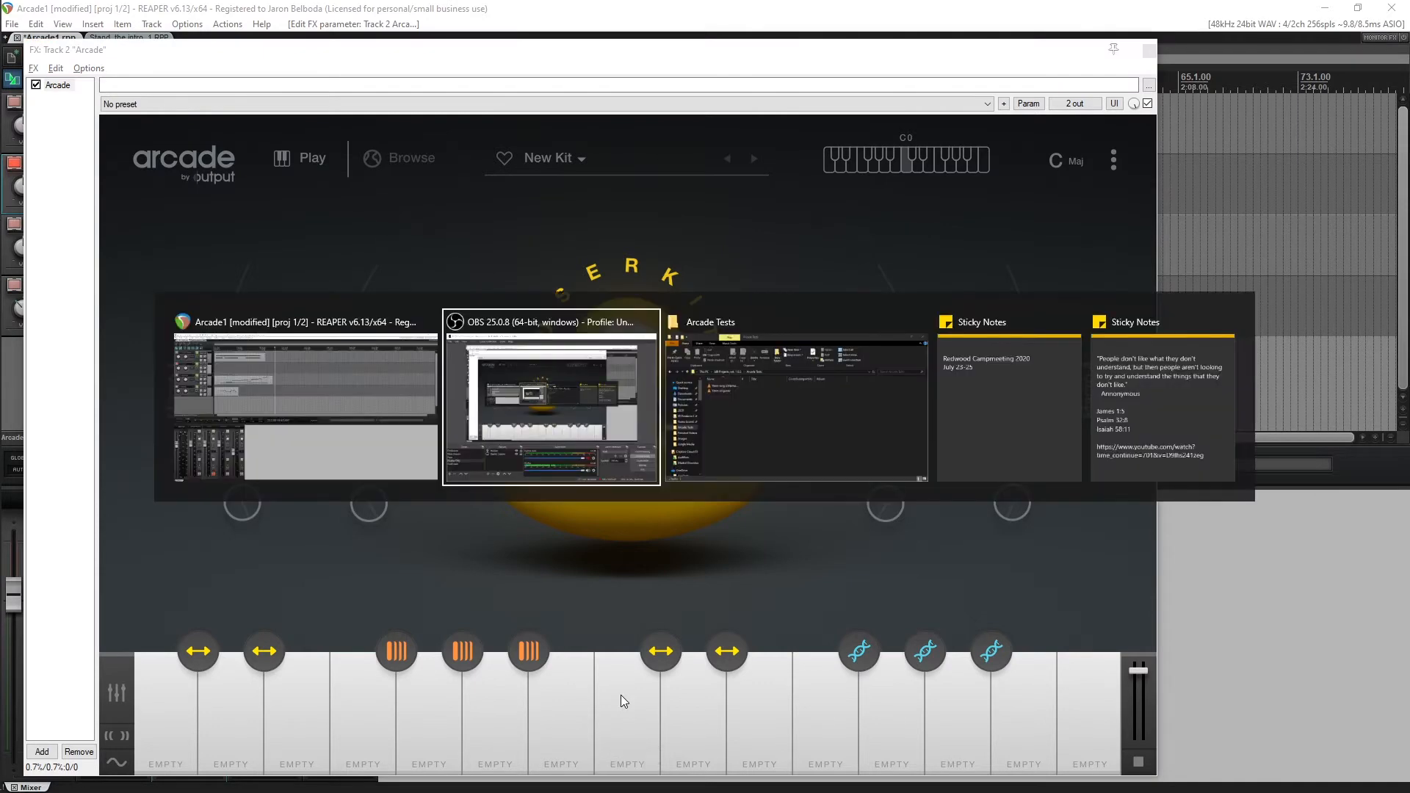
pyautogui.hotkey('alt', 'Tab')
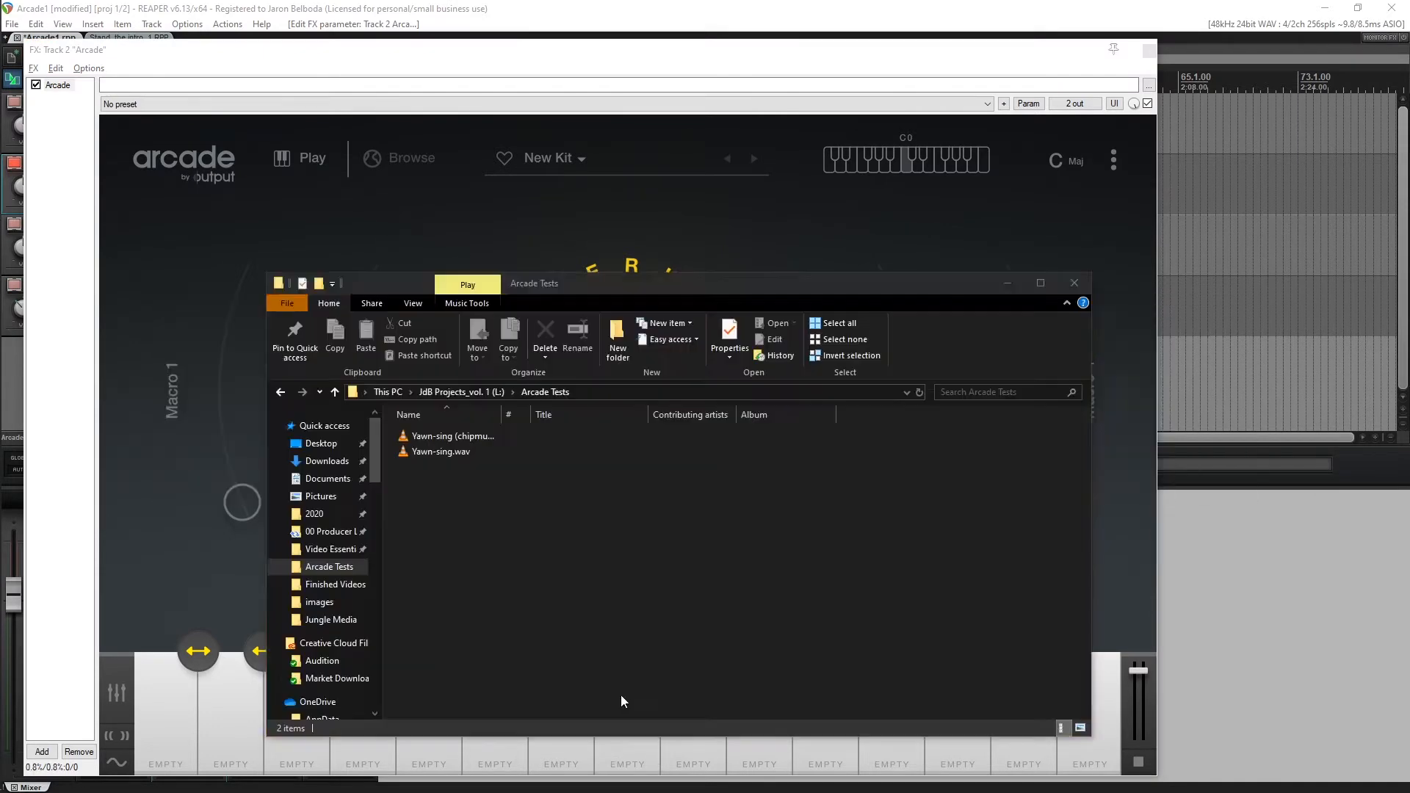
pyautogui.moveTo(730, 287); pyautogui.dragTo(1153, 360)
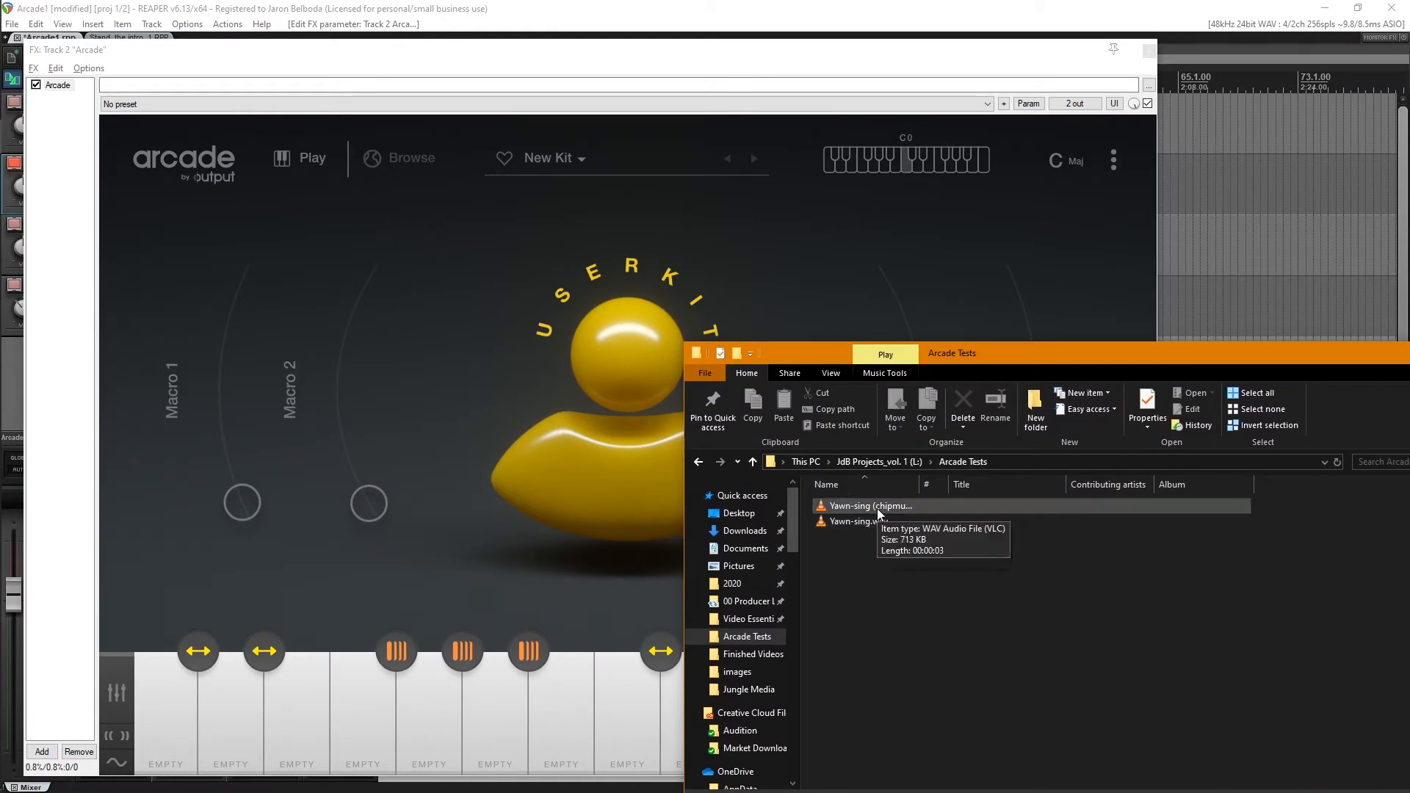
pyautogui.click(872, 508)
pyautogui.moveTo(621, 685); pyautogui.dragTo(617, 695)
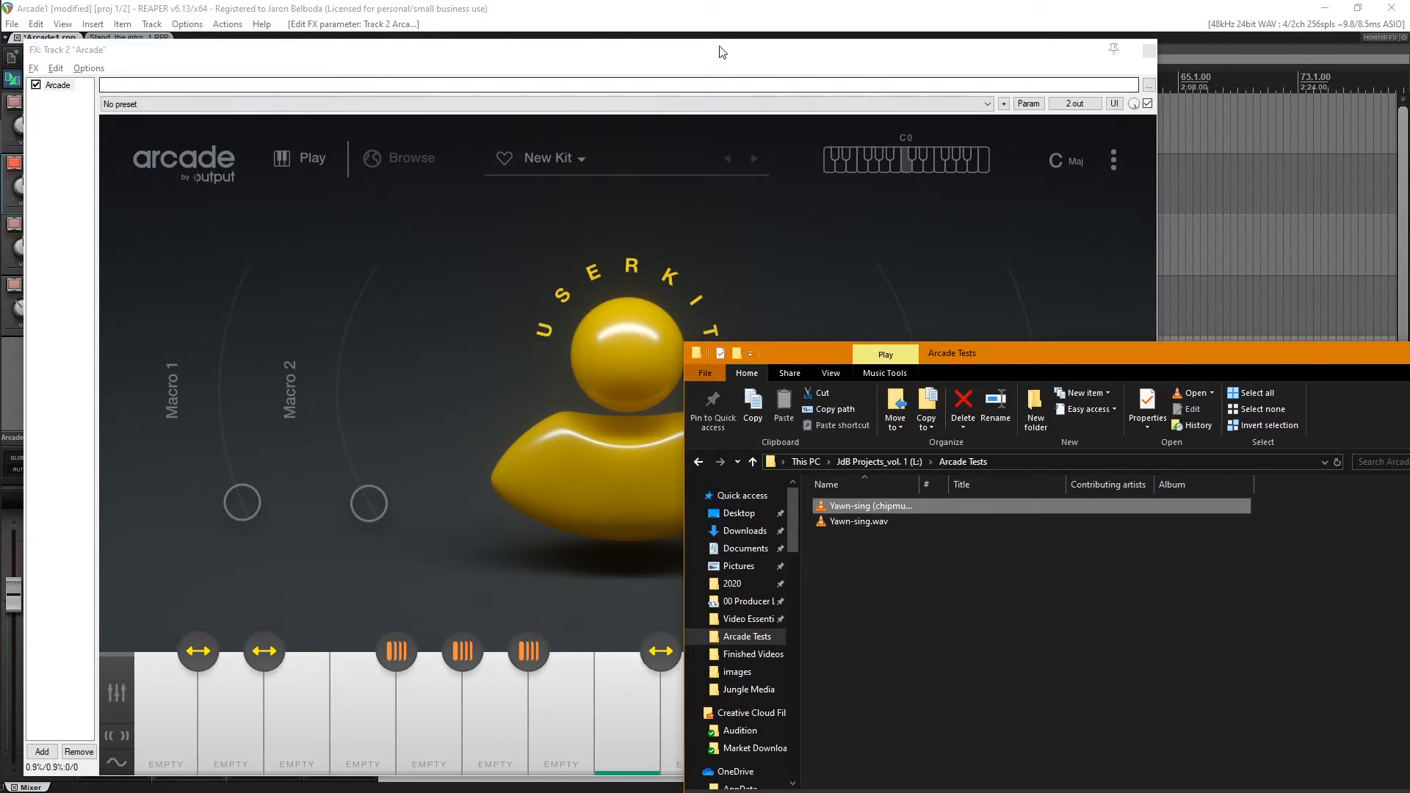
# - Open the loaded sample for editing, trim its start and end to the audible waveform, and toggle its filter on and off
pyautogui.click(627, 761)
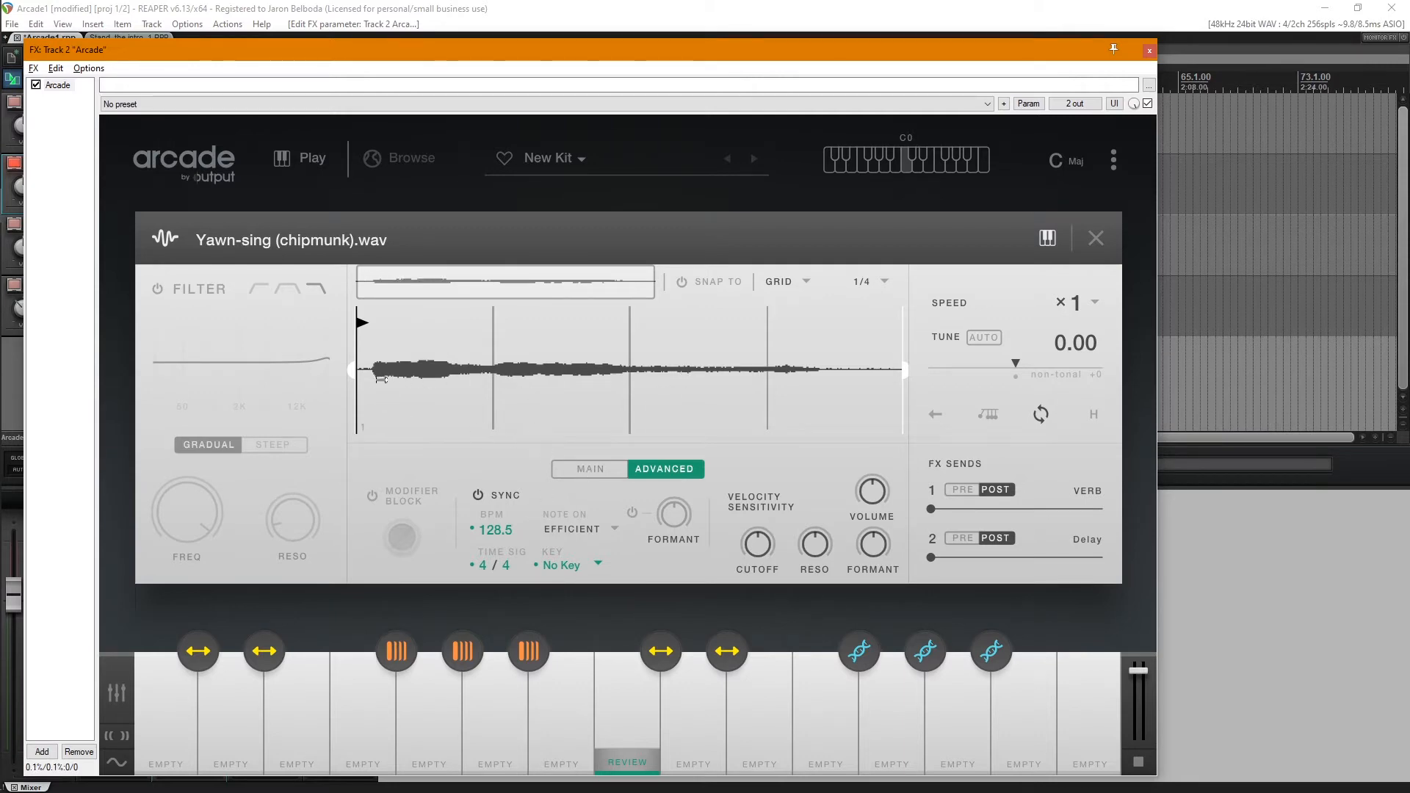
pyautogui.moveTo(357, 389)
pyautogui.mouseDown()
pyautogui.moveTo(484, 393)
pyautogui.moveTo(360, 395)
pyautogui.moveTo(398, 395)
pyautogui.moveTo(375, 395)
pyautogui.mouseUp()
pyautogui.moveTo(902, 371)
pyautogui.mouseDown()
pyautogui.moveTo(803, 384)
pyautogui.moveTo(815, 384)
pyautogui.mouseUp()
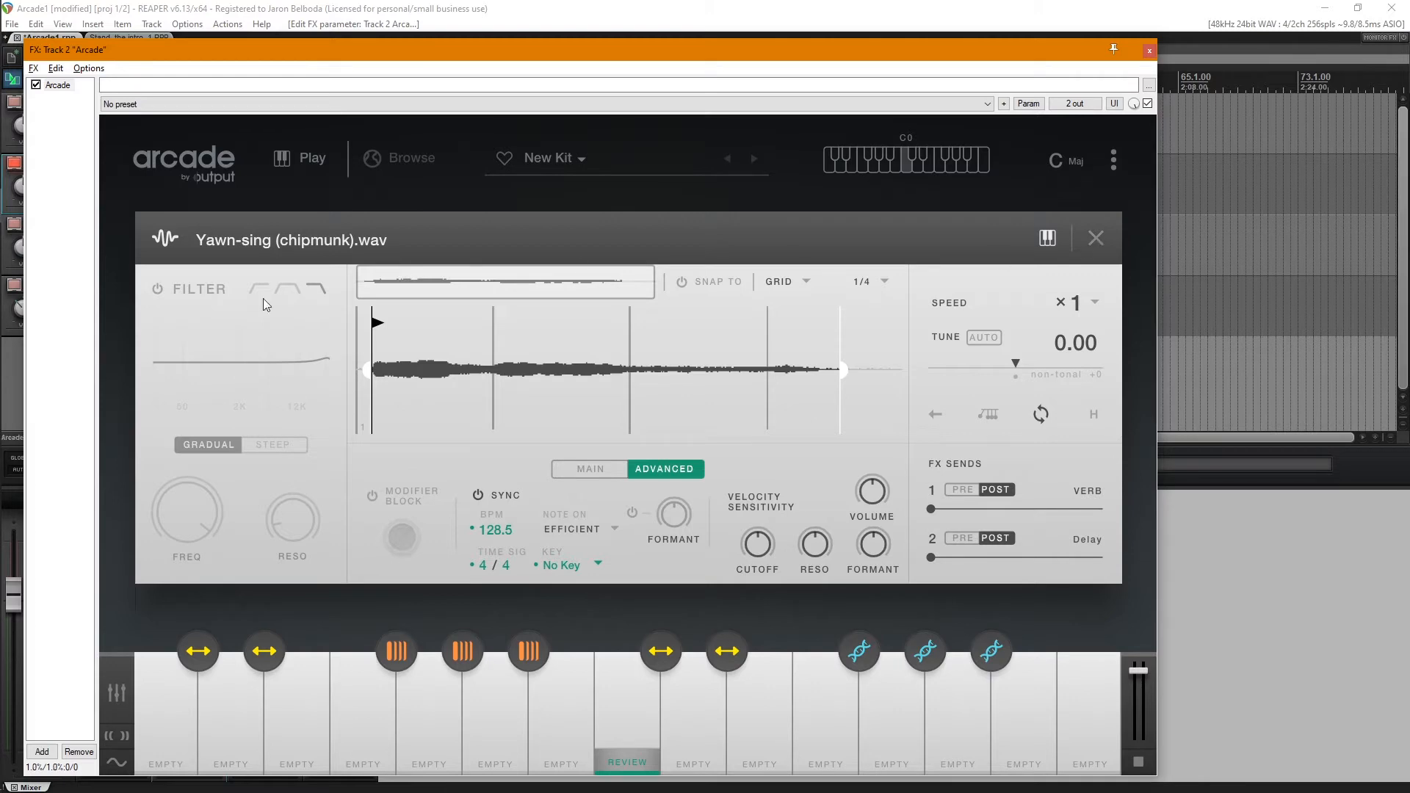
pyautogui.click(160, 289)
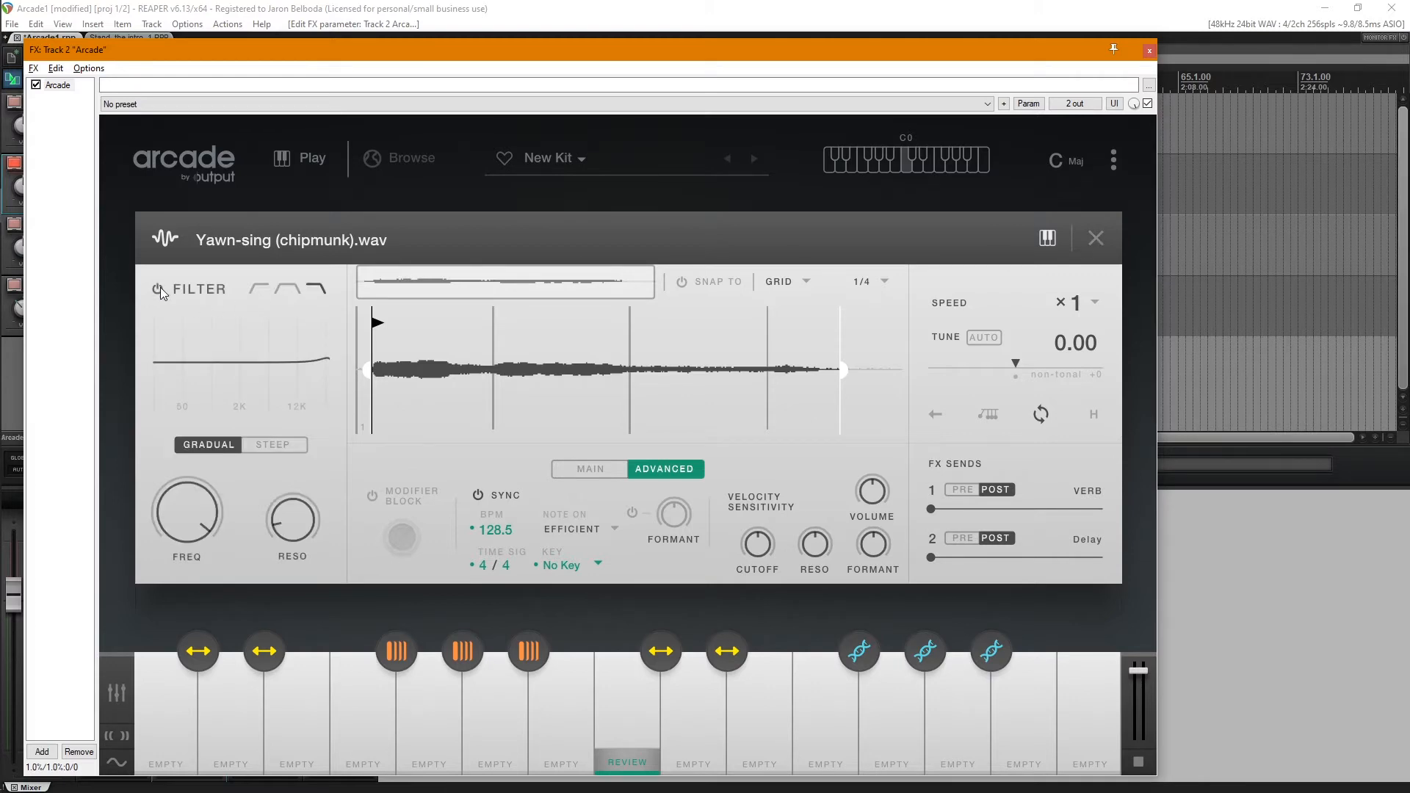
pyautogui.click(159, 289)
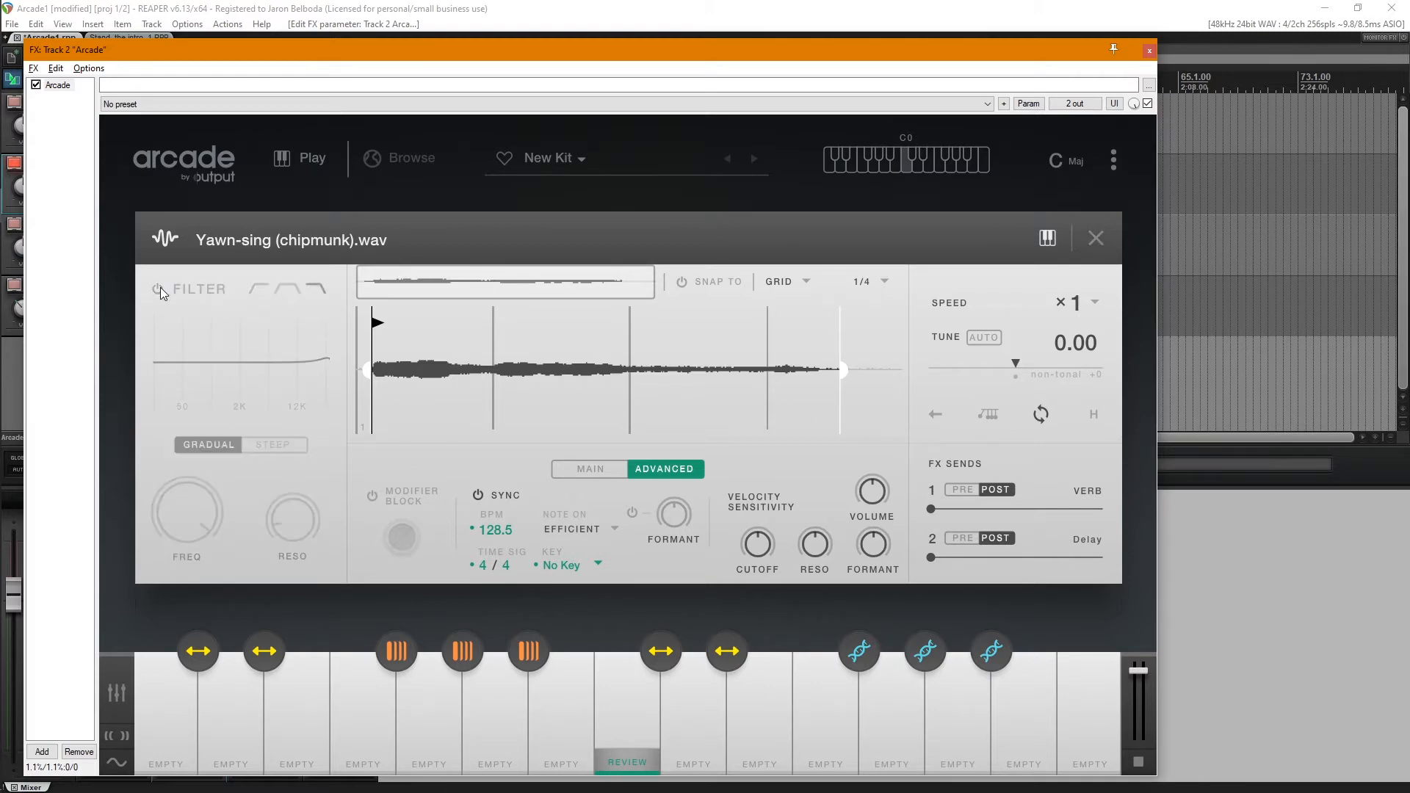
# - Close the sample editor and audition the chipmunk sample on the eighth white key
pyautogui.click(1094, 239)
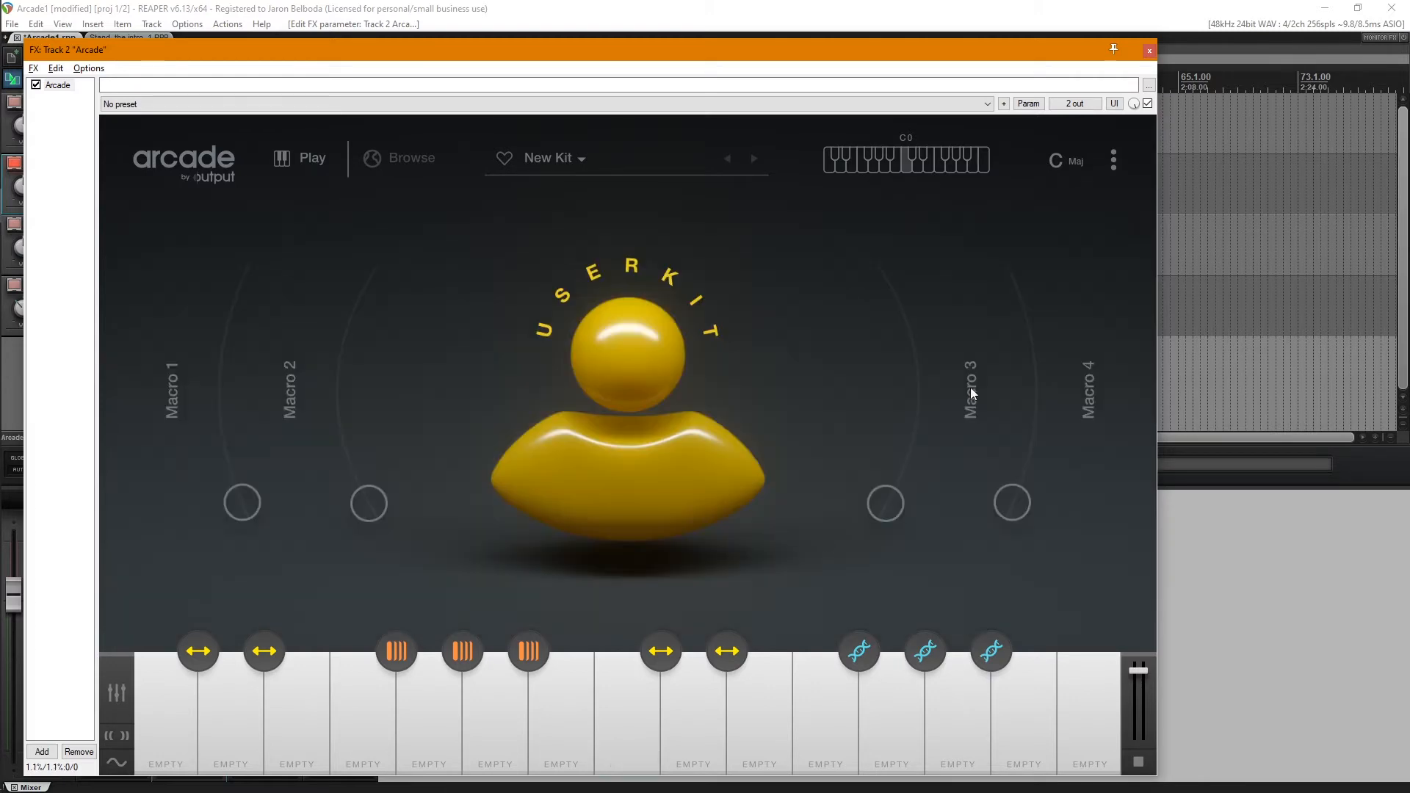
pyautogui.click(621, 724)
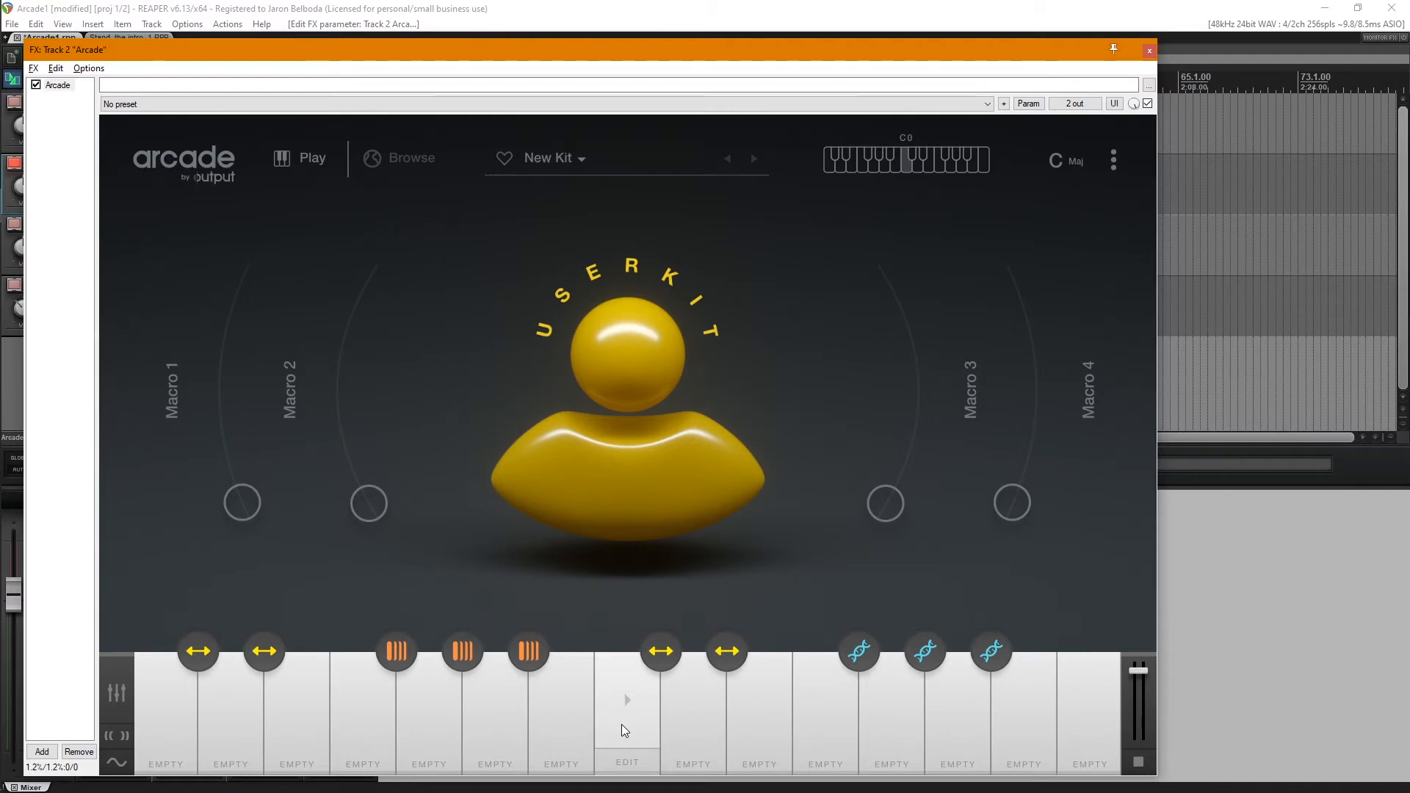
pyautogui.click(621, 724)
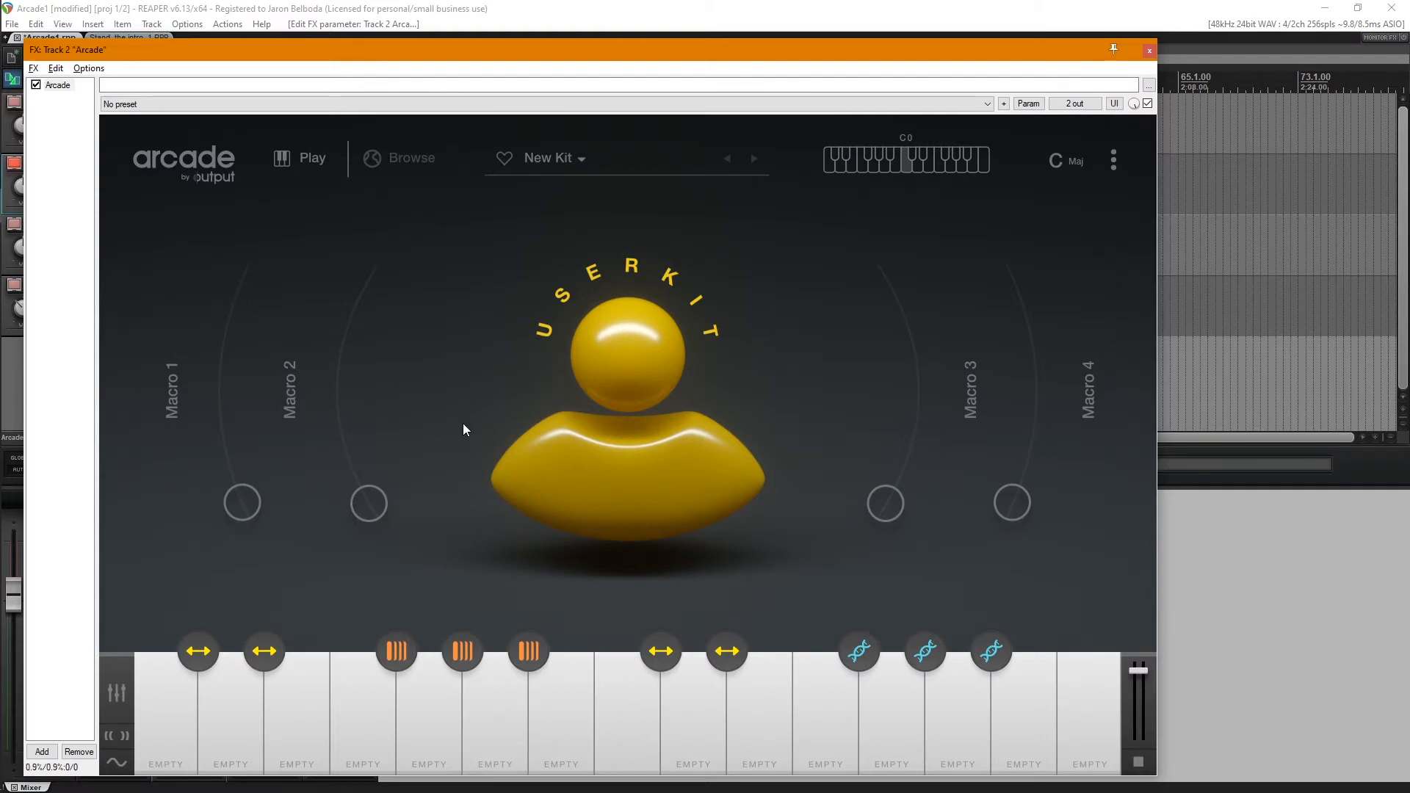
# - Load Yawn-sing.wav from the Arcade Tests folder in File Explorer onto the first white key and trim its start and end to the audible waveform
pyautogui.hotkey('alt', 'Tab')
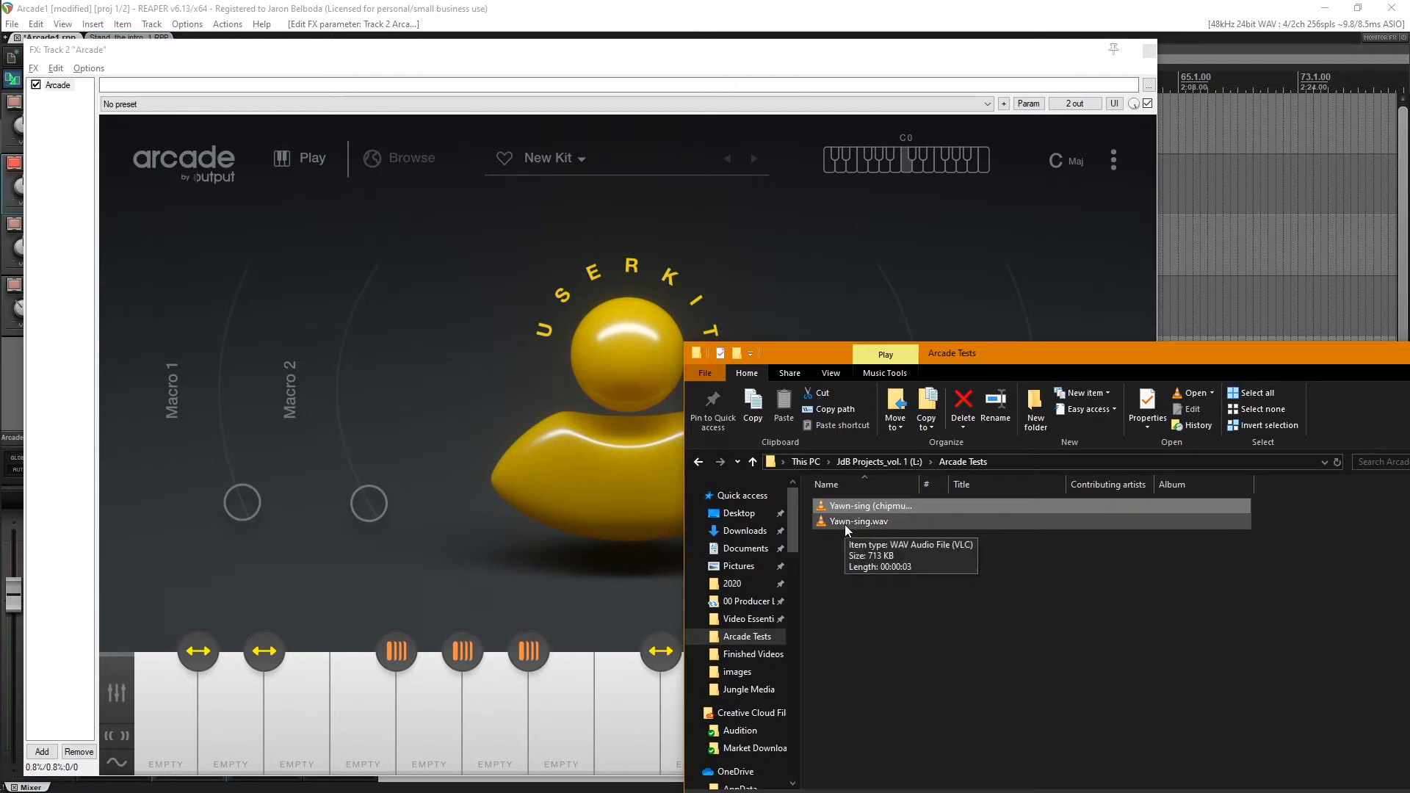
pyautogui.moveTo(845, 524); pyautogui.dragTo(161, 708)
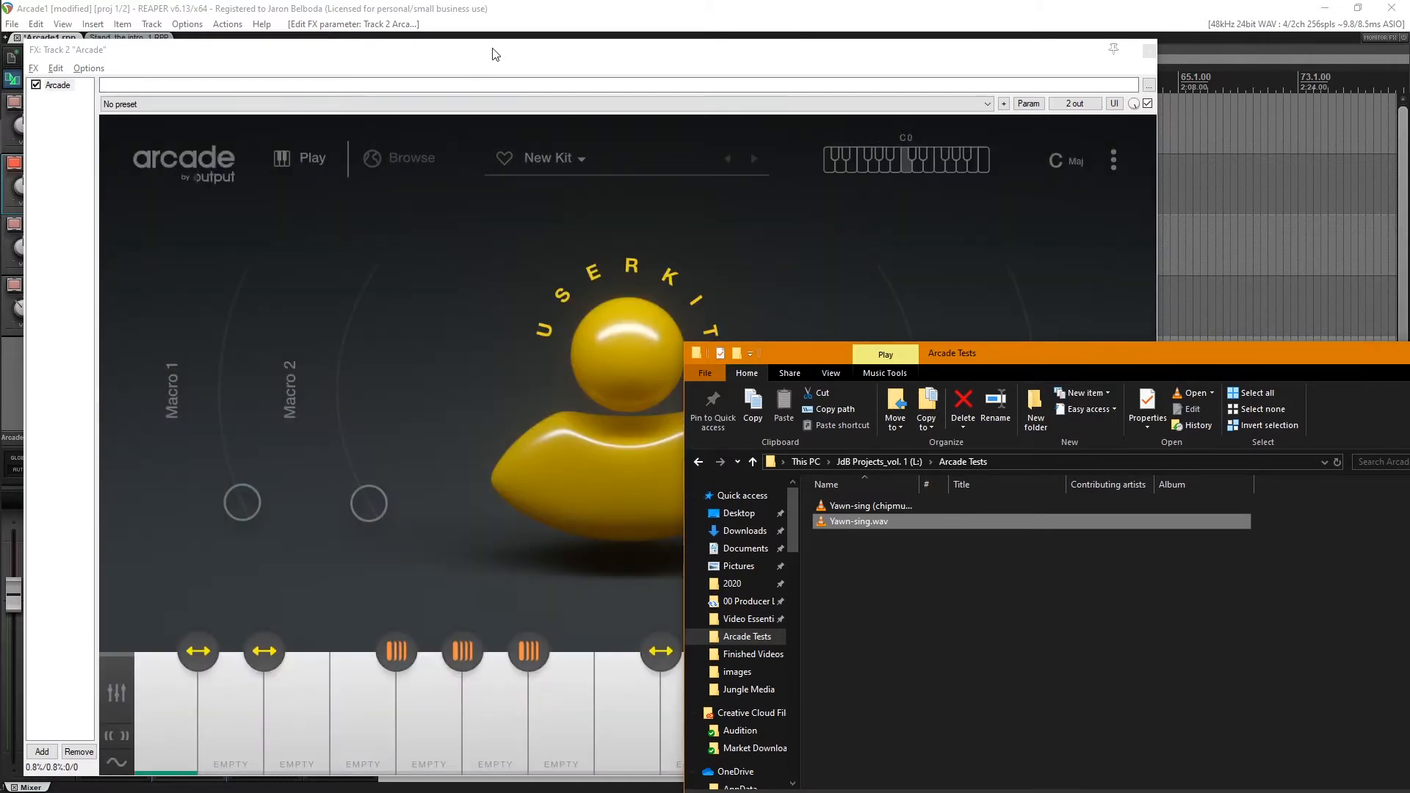
pyautogui.click(167, 760)
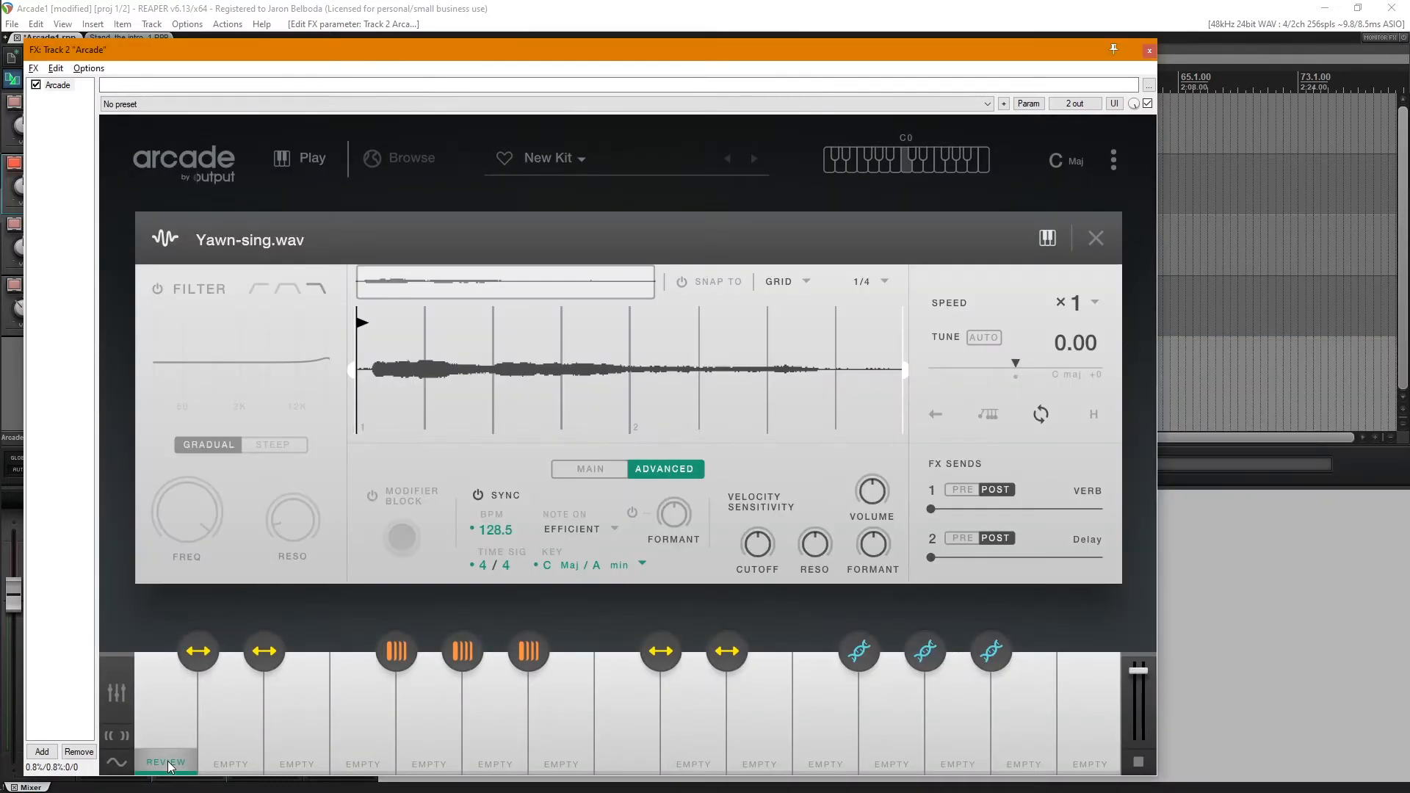
pyautogui.moveTo(359, 370); pyautogui.dragTo(374, 371)
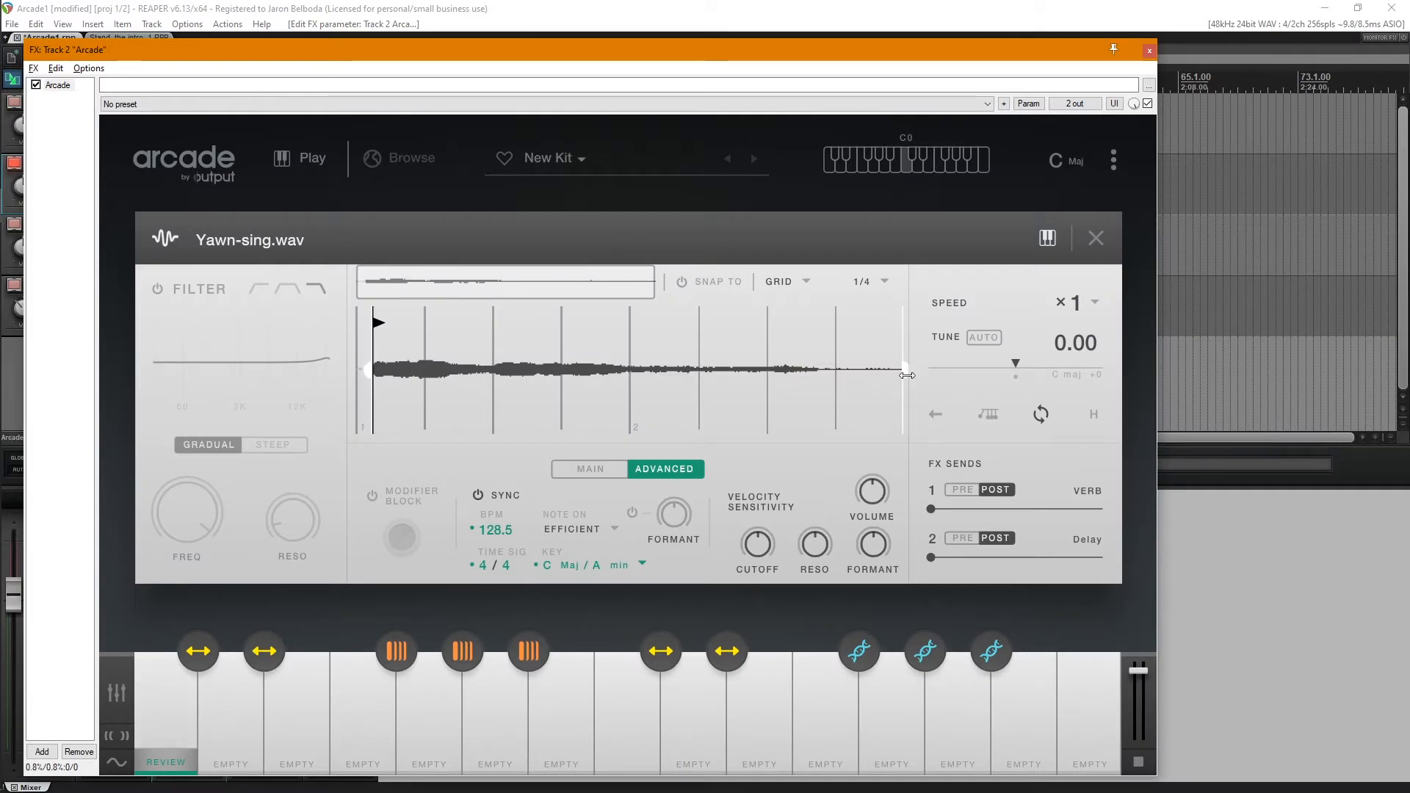
pyautogui.moveTo(905, 374); pyautogui.dragTo(826, 388)
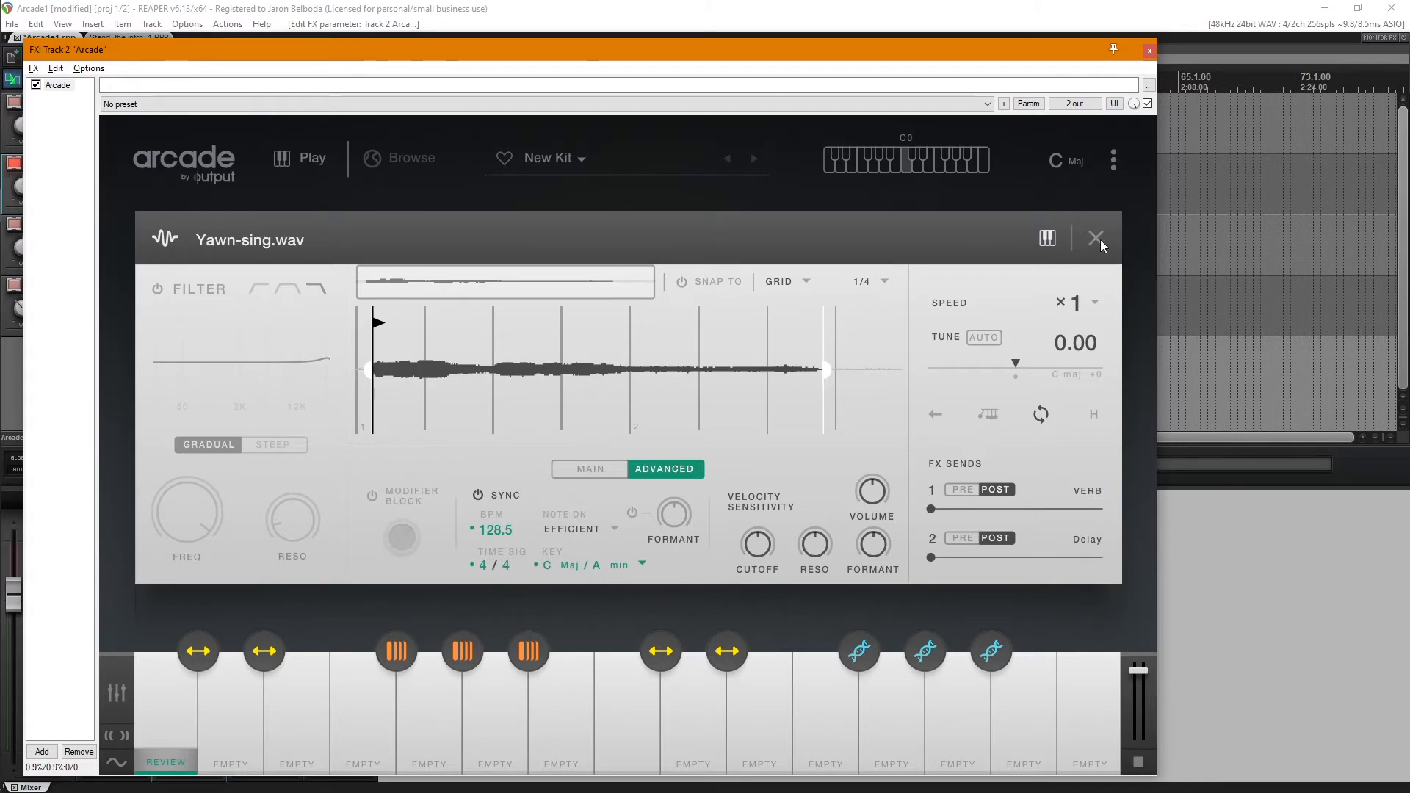
# - Audition the trimmed Yawn-sing.wav sample on the first white key twice, and close its editor
pyautogui.click(170, 729)
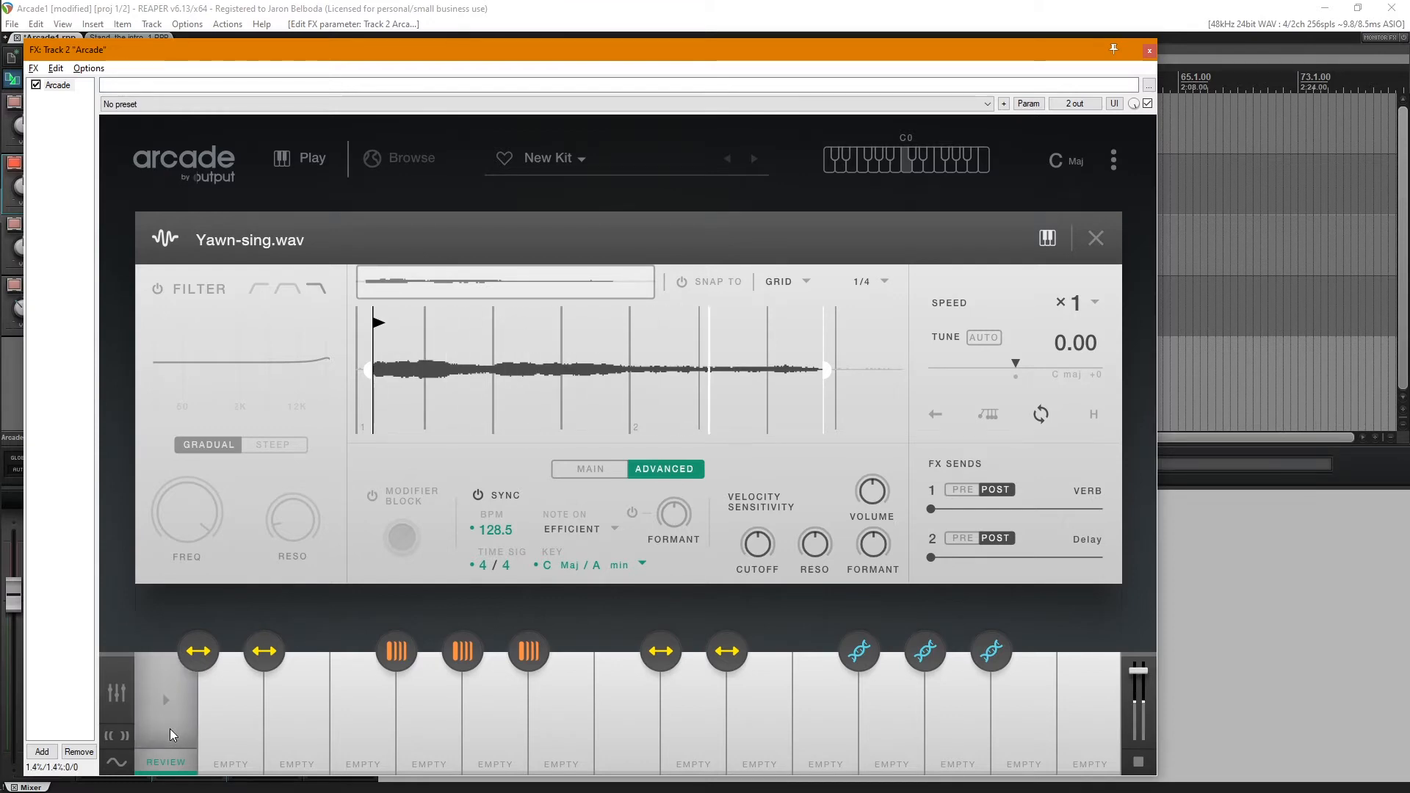
pyautogui.click(170, 728)
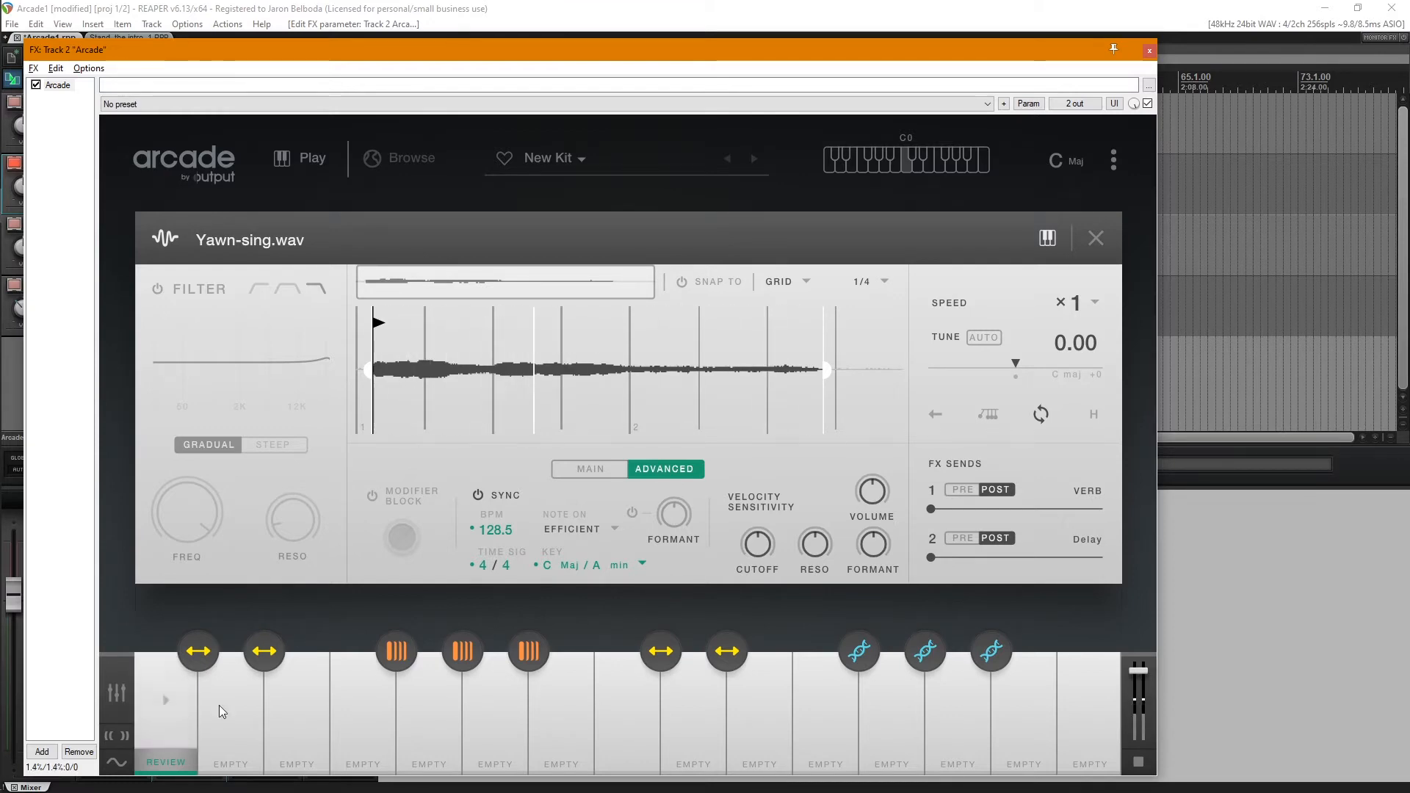
pyautogui.click(1095, 238)
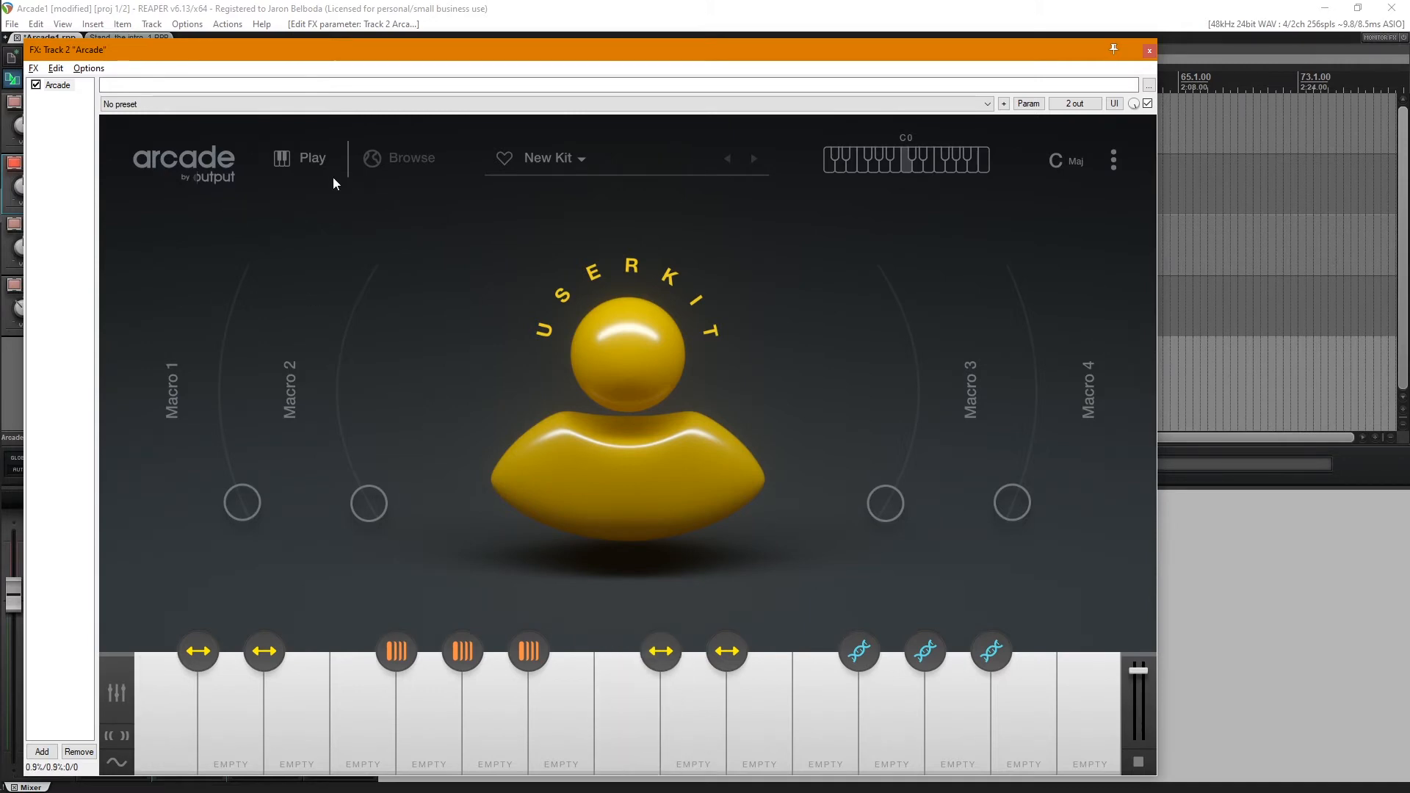
# - Open the Hooked line from the library and preview its Reconnect kit, stopping the playback
pyautogui.click(389, 161)
pyautogui.scroll(-8, 627, 594)
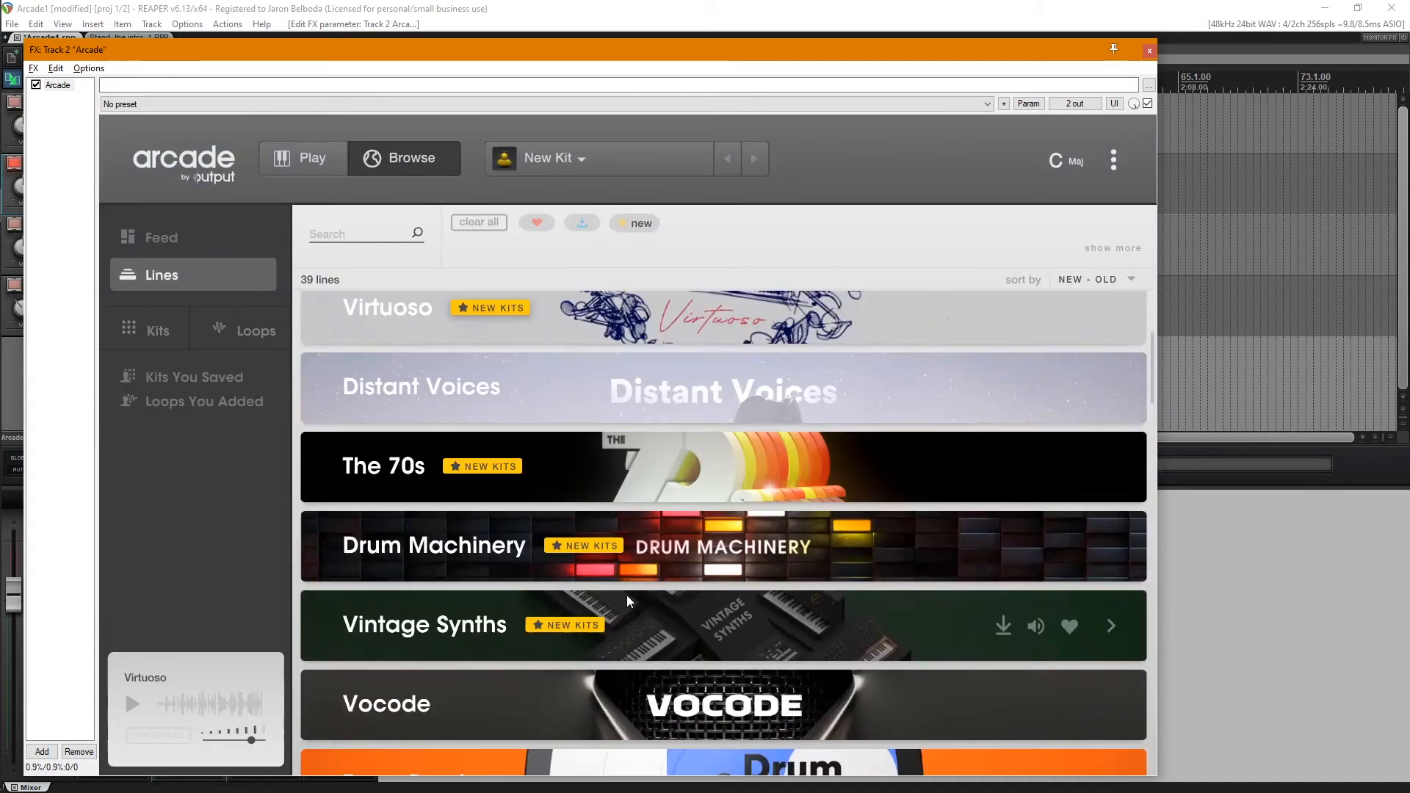
pyautogui.scroll(-3, 627, 594)
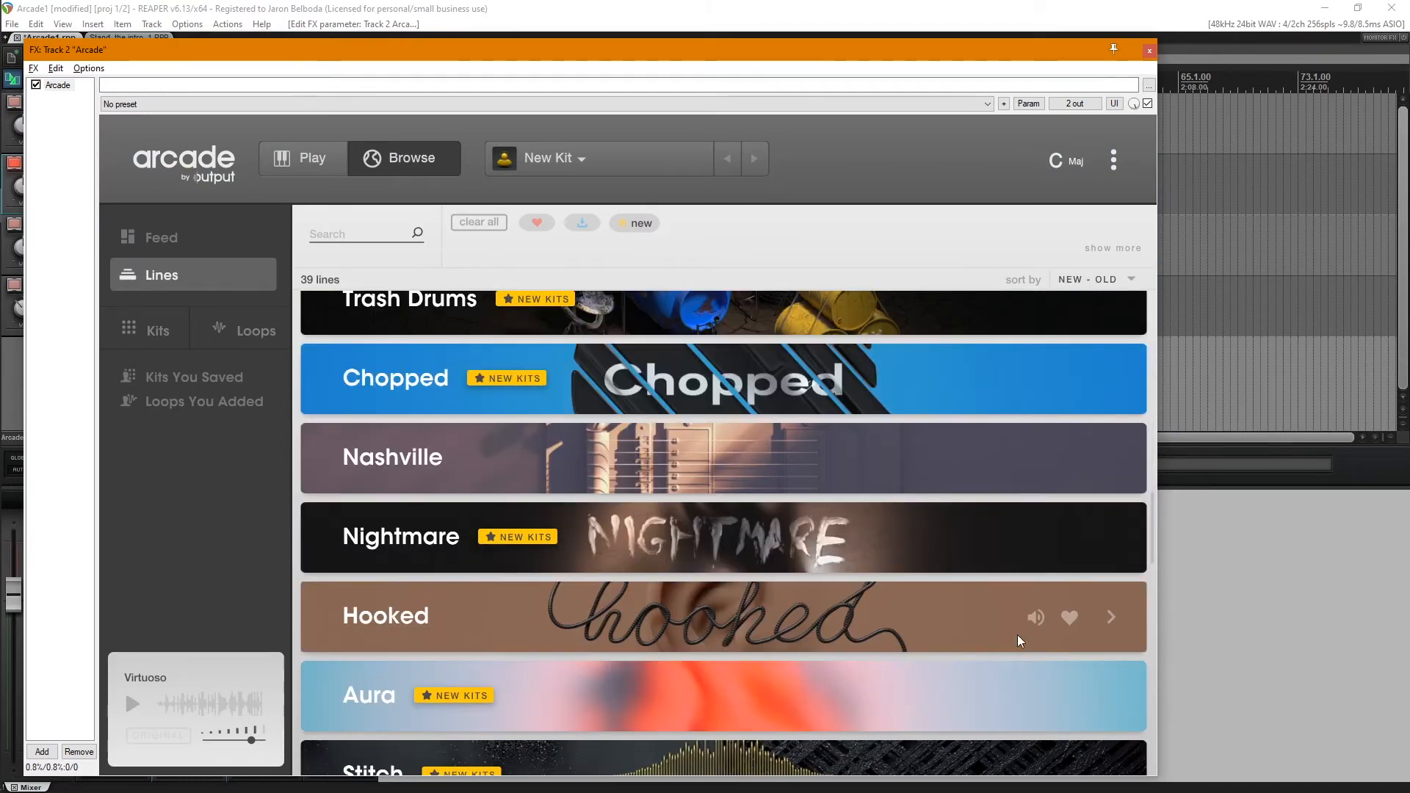
pyautogui.click(922, 611)
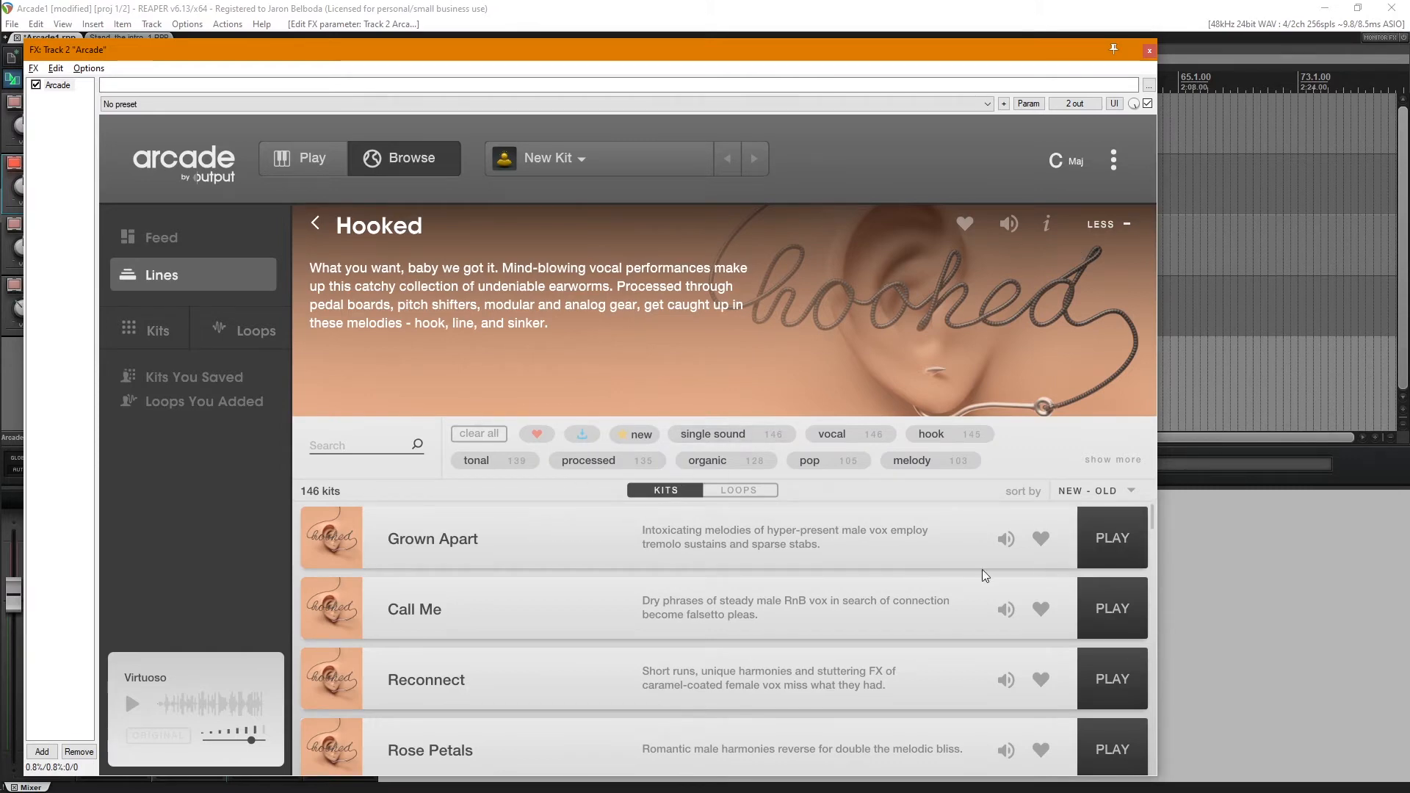
pyautogui.scroll(-2, 913, 575)
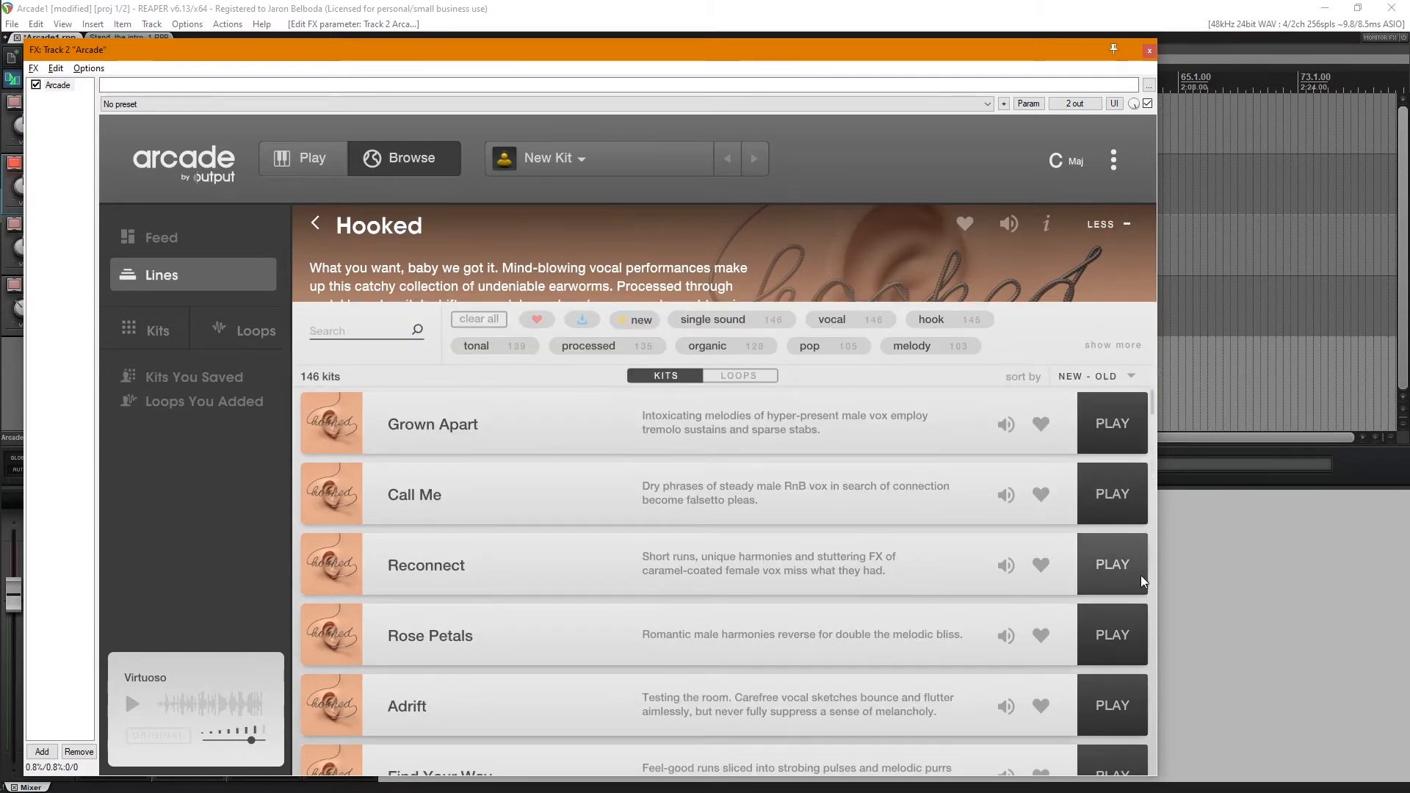
pyautogui.click(1004, 566)
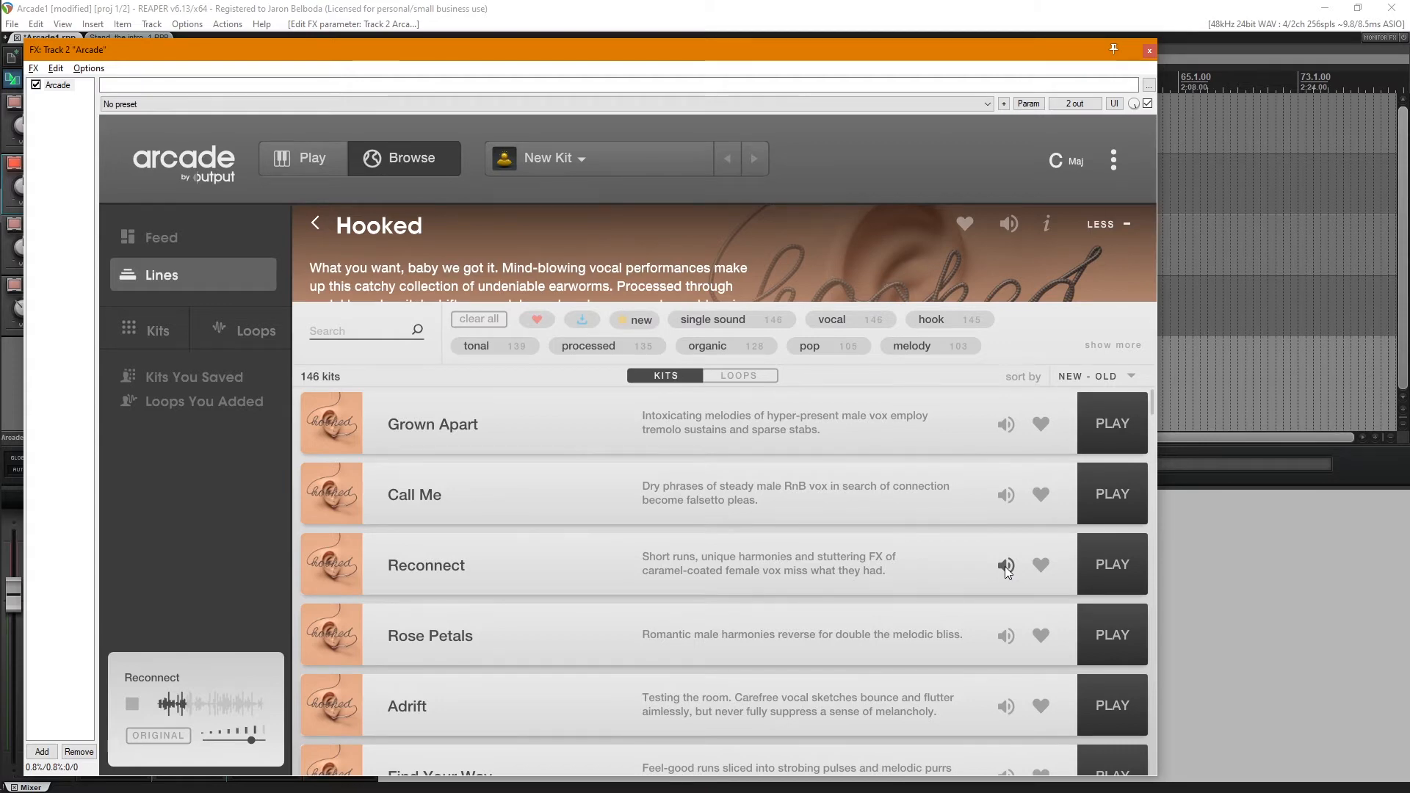
pyautogui.click(1005, 567)
# - Preview the Falling Nights kit of the Hooked line and load it for playing
pyautogui.scroll(-10, 944, 611)
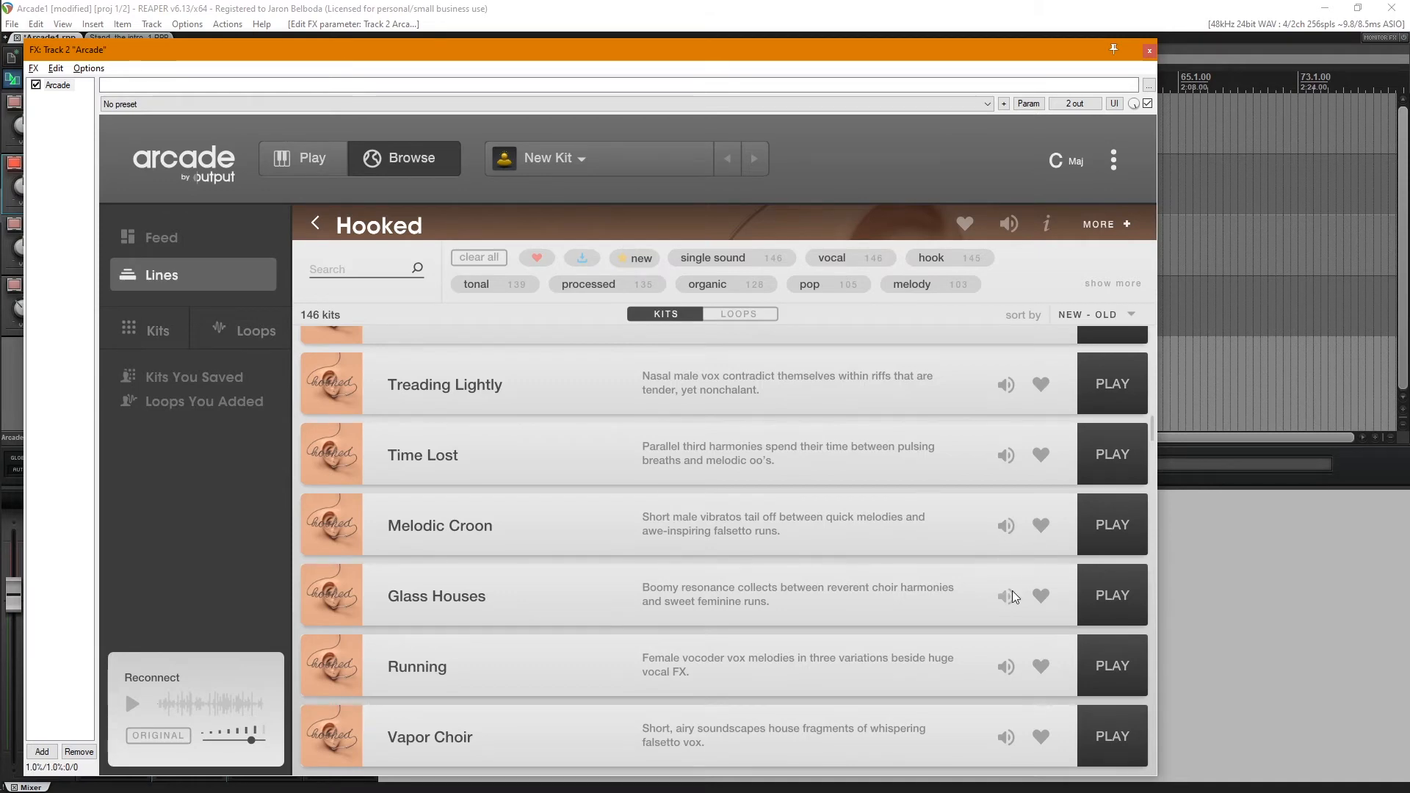
pyautogui.scroll(-5, 1001, 671)
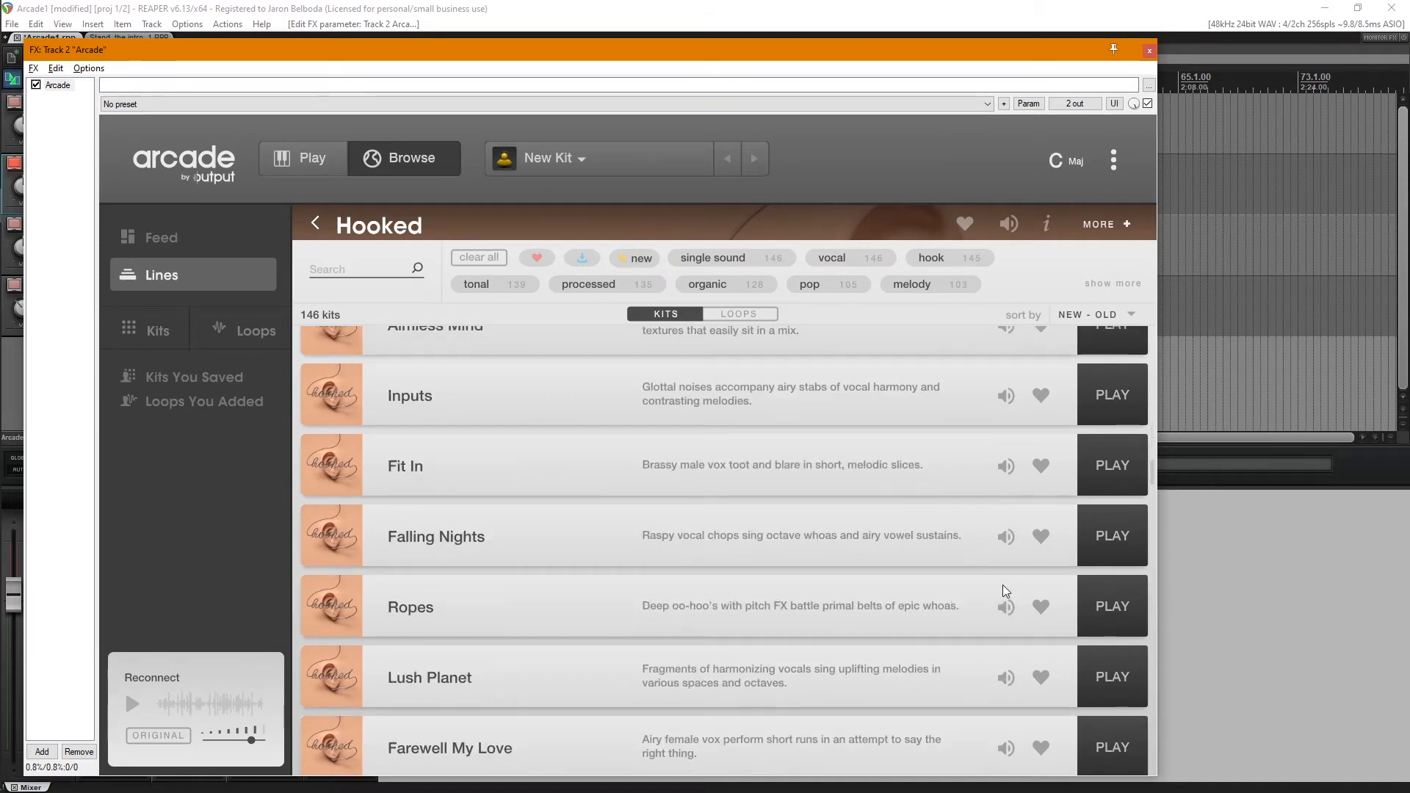
pyautogui.click(1010, 539)
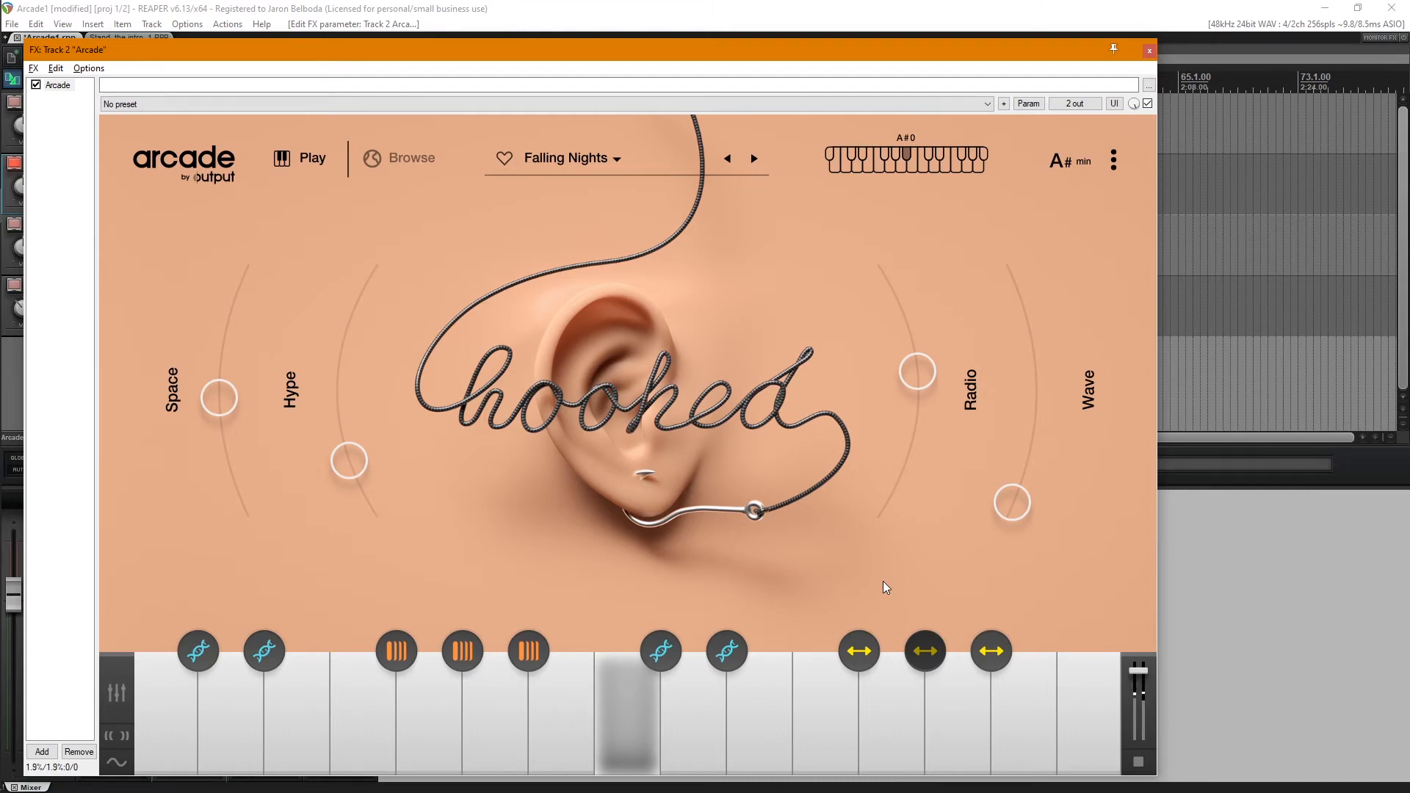
pyautogui.click(982, 681)
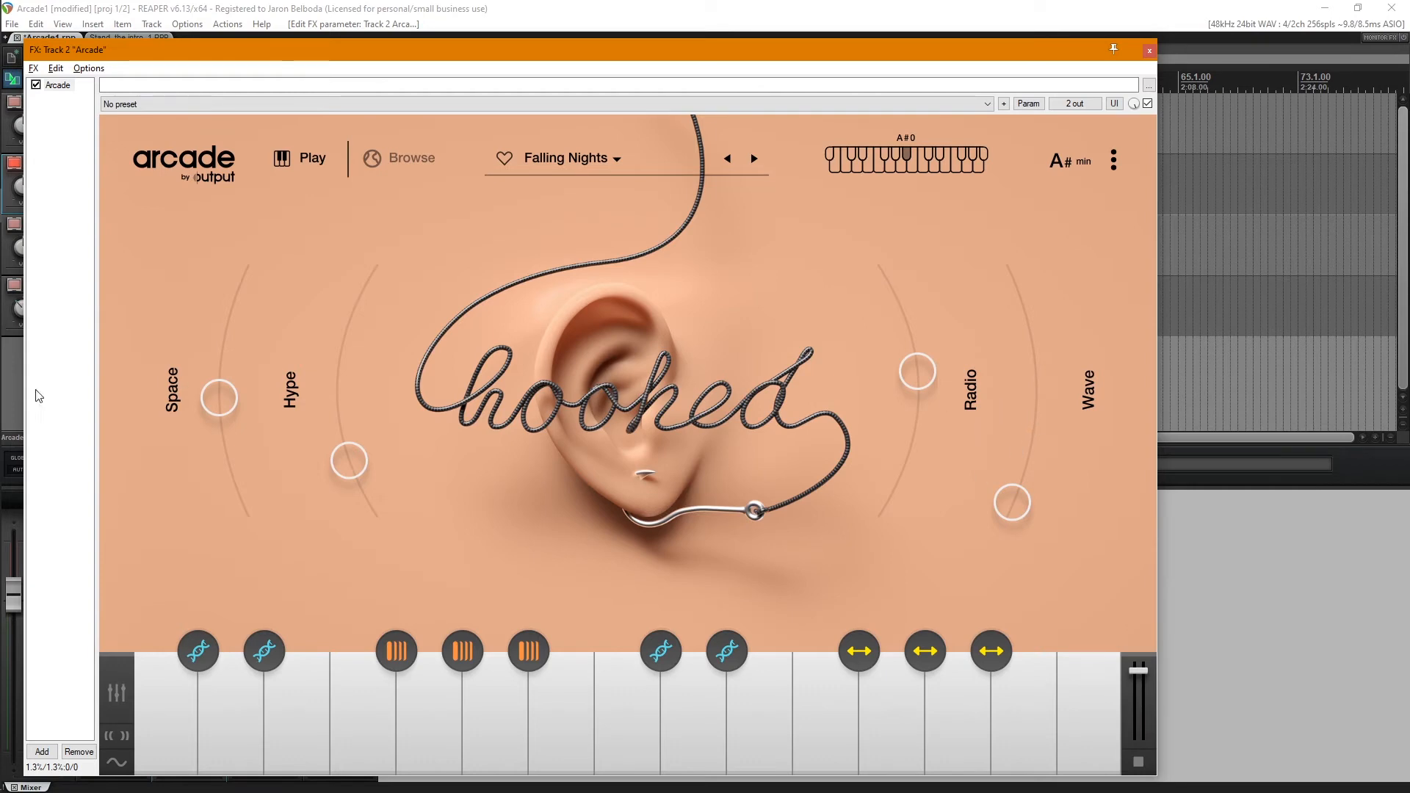
# - Lower the Radio macro to about one third, raise Wave to about one fifth and raise Hype to about two thirds
pyautogui.moveTo(918, 382); pyautogui.dragTo(914, 431)
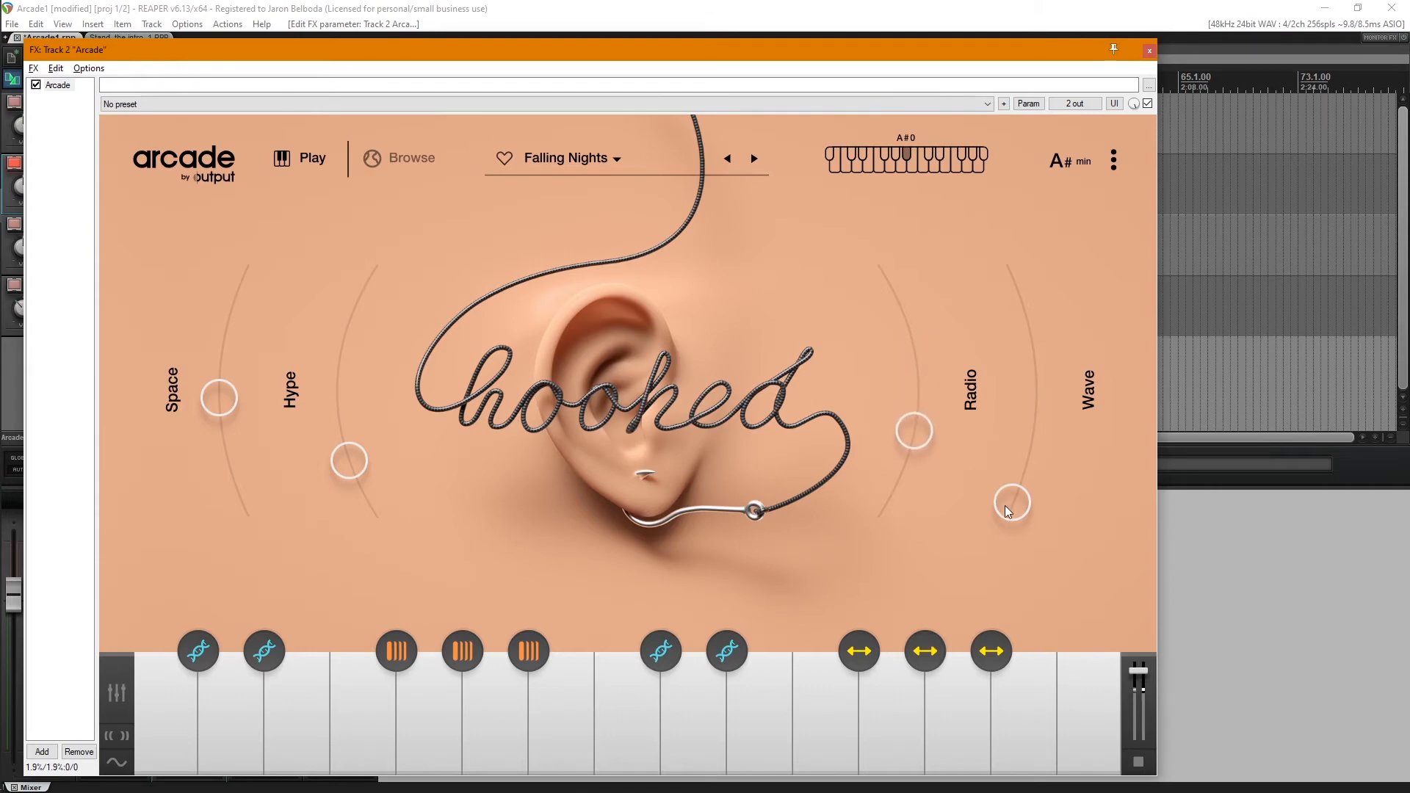
pyautogui.moveTo(1009, 504); pyautogui.dragTo(1033, 417)
pyautogui.moveTo(1013, 332)
pyautogui.mouseDown()
pyautogui.moveTo(1004, 301)
pyautogui.moveTo(1029, 347)
pyautogui.moveTo(1046, 461)
pyautogui.moveTo(1038, 297)
pyautogui.moveTo(1041, 469)
pyautogui.moveTo(1034, 301)
pyautogui.moveTo(1041, 331)
pyautogui.mouseUp()
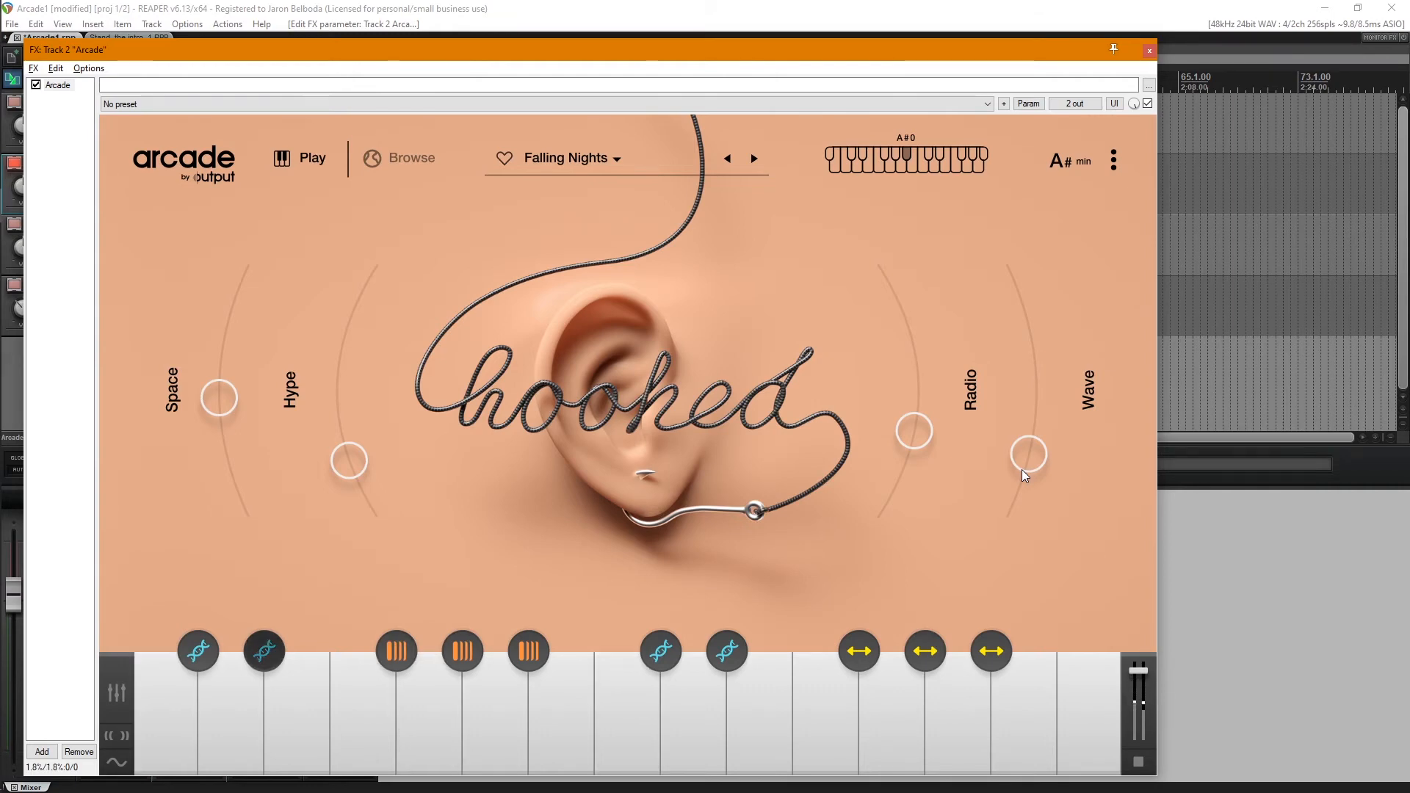
pyautogui.moveTo(367, 477); pyautogui.dragTo(342, 358)
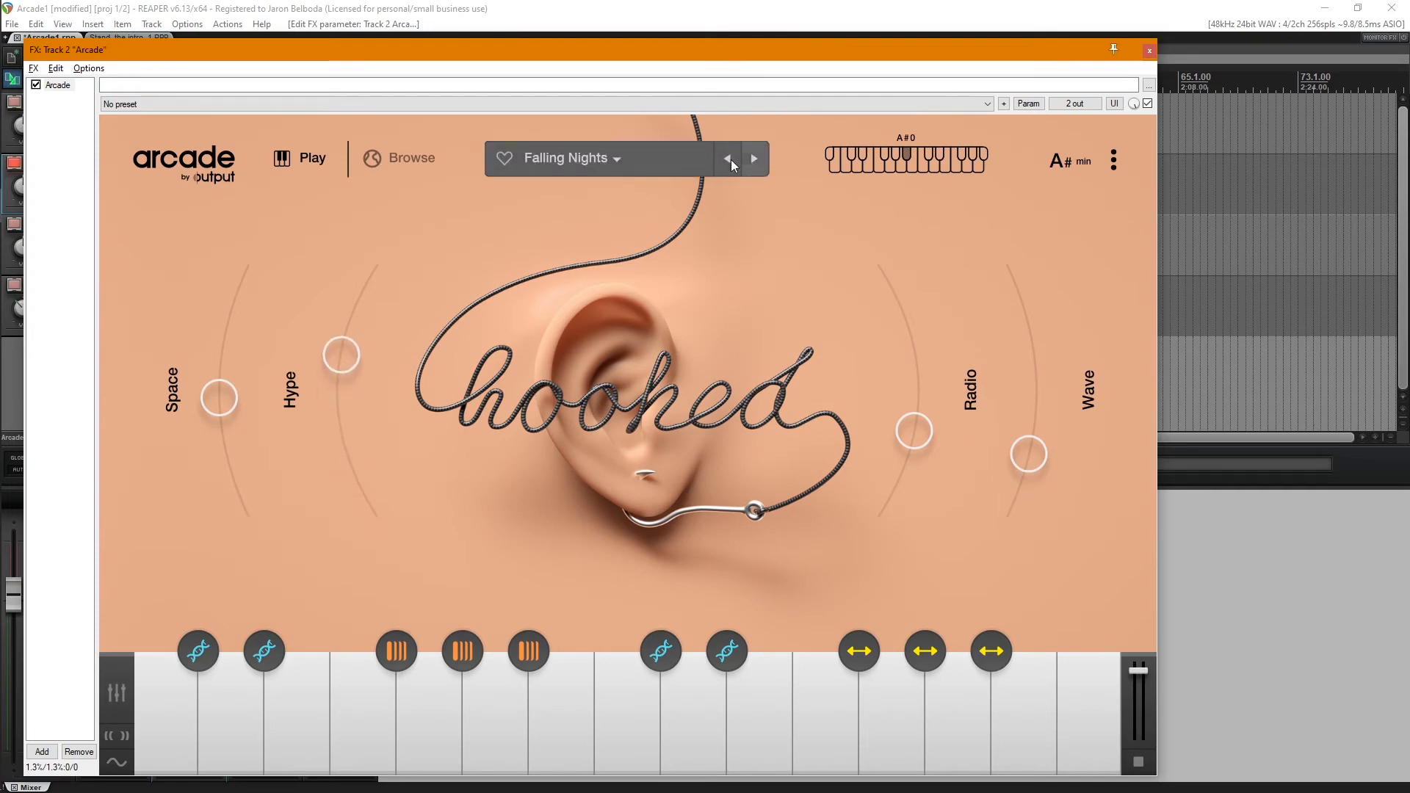
# - Leave the Hooked line and look through the library's full list of lines
pyautogui.click(403, 161)
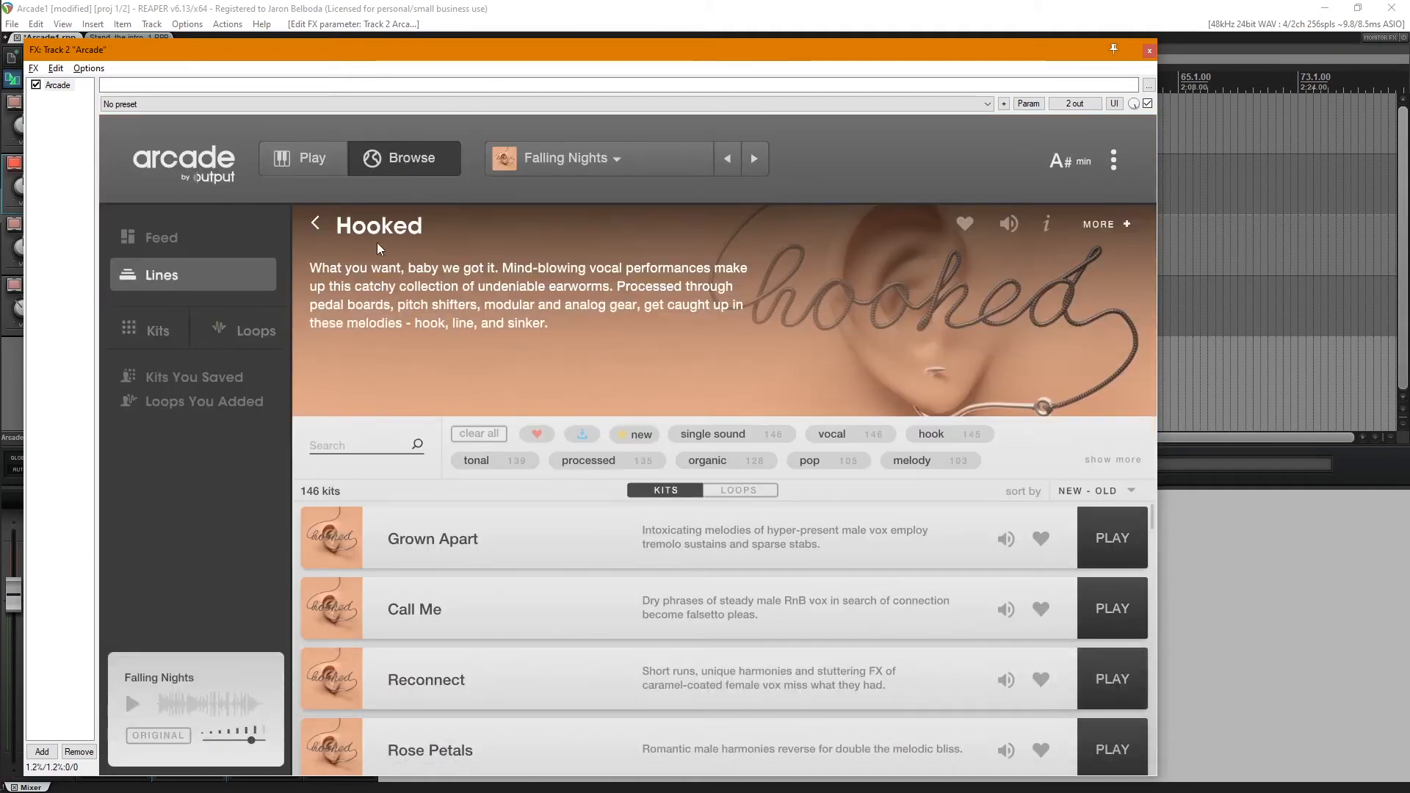
pyautogui.click(315, 222)
pyautogui.scroll(-10, 495, 417)
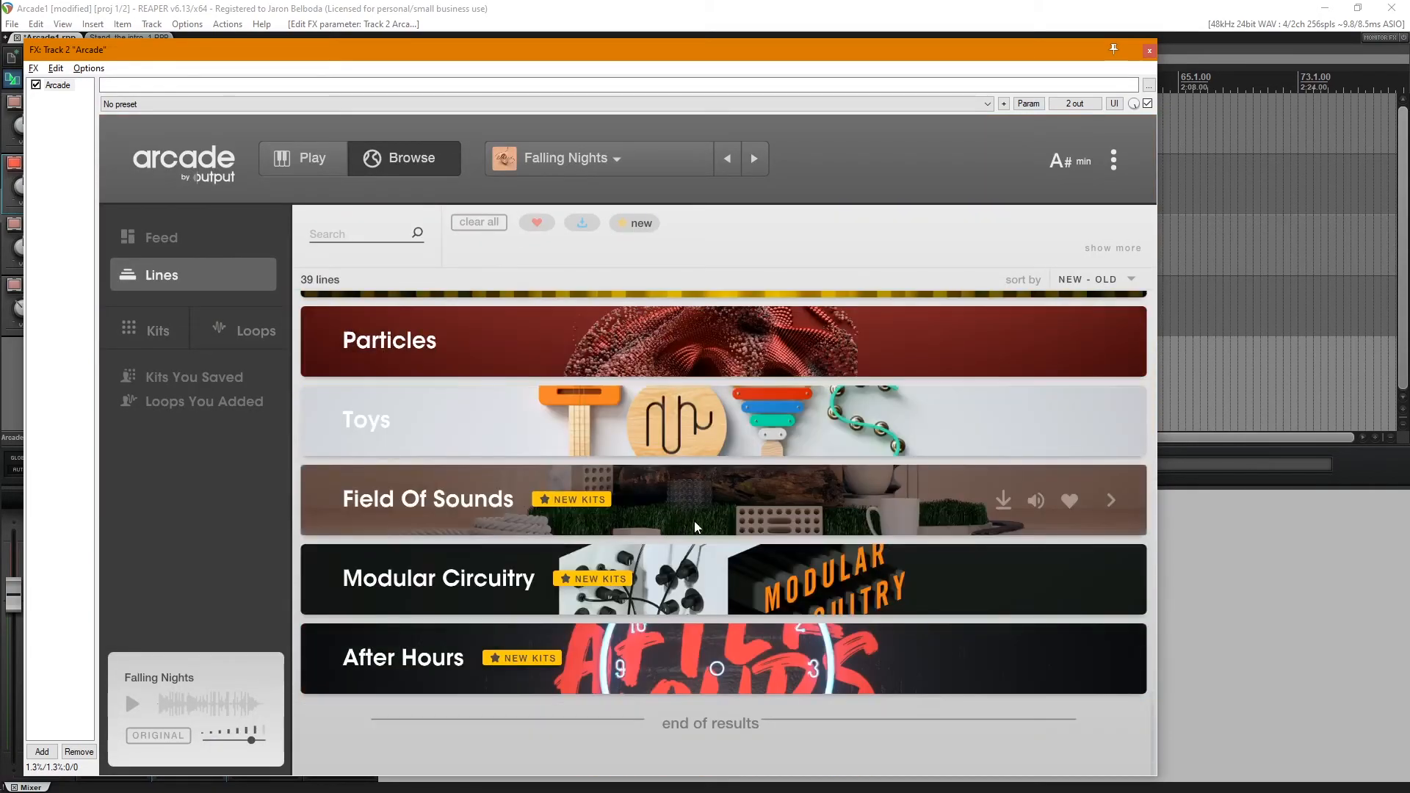
pyautogui.scroll(8, 799, 545)
pyautogui.scroll(5, 797, 541)
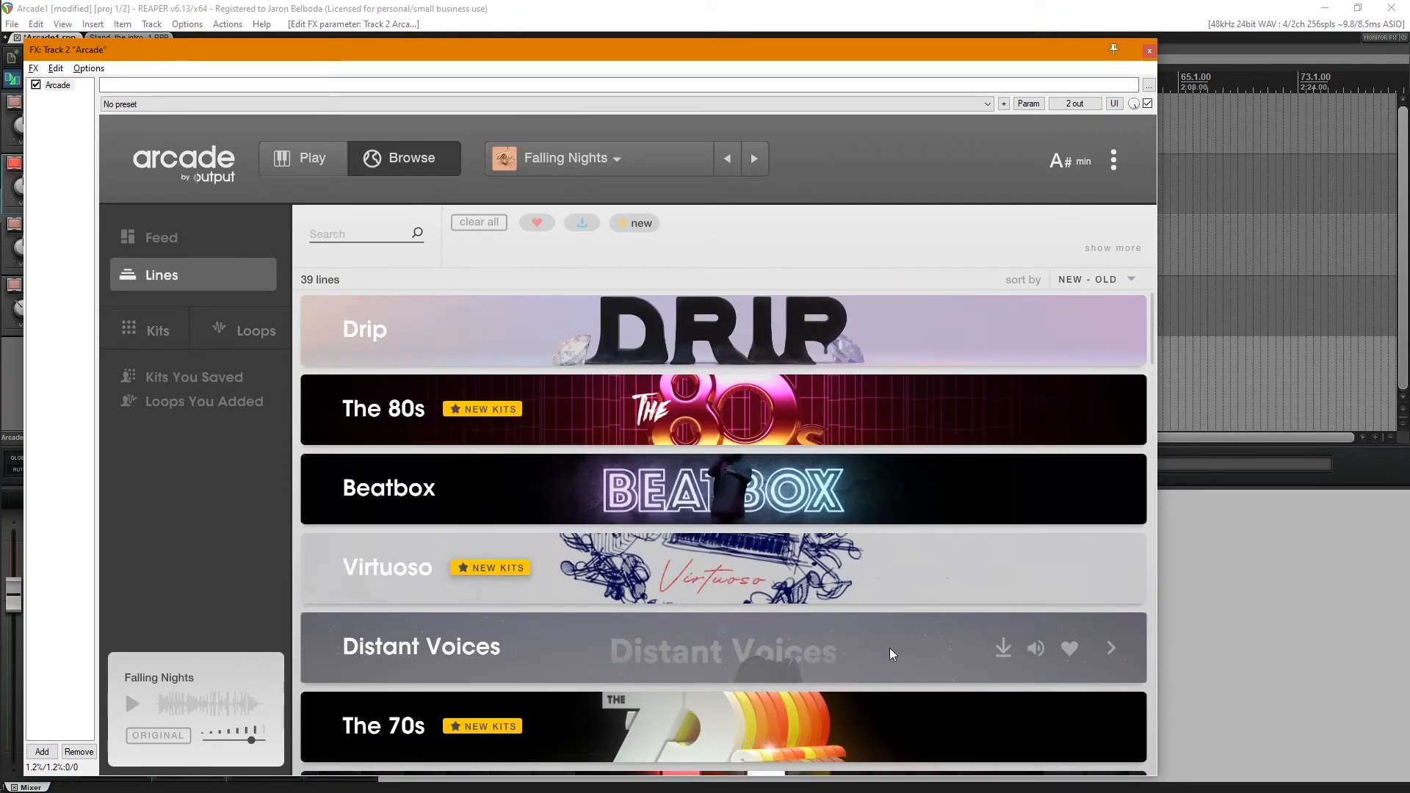
# - Preview the Heavenly kit of the Distant Voices line and load it for playing
pyautogui.click(889, 647)
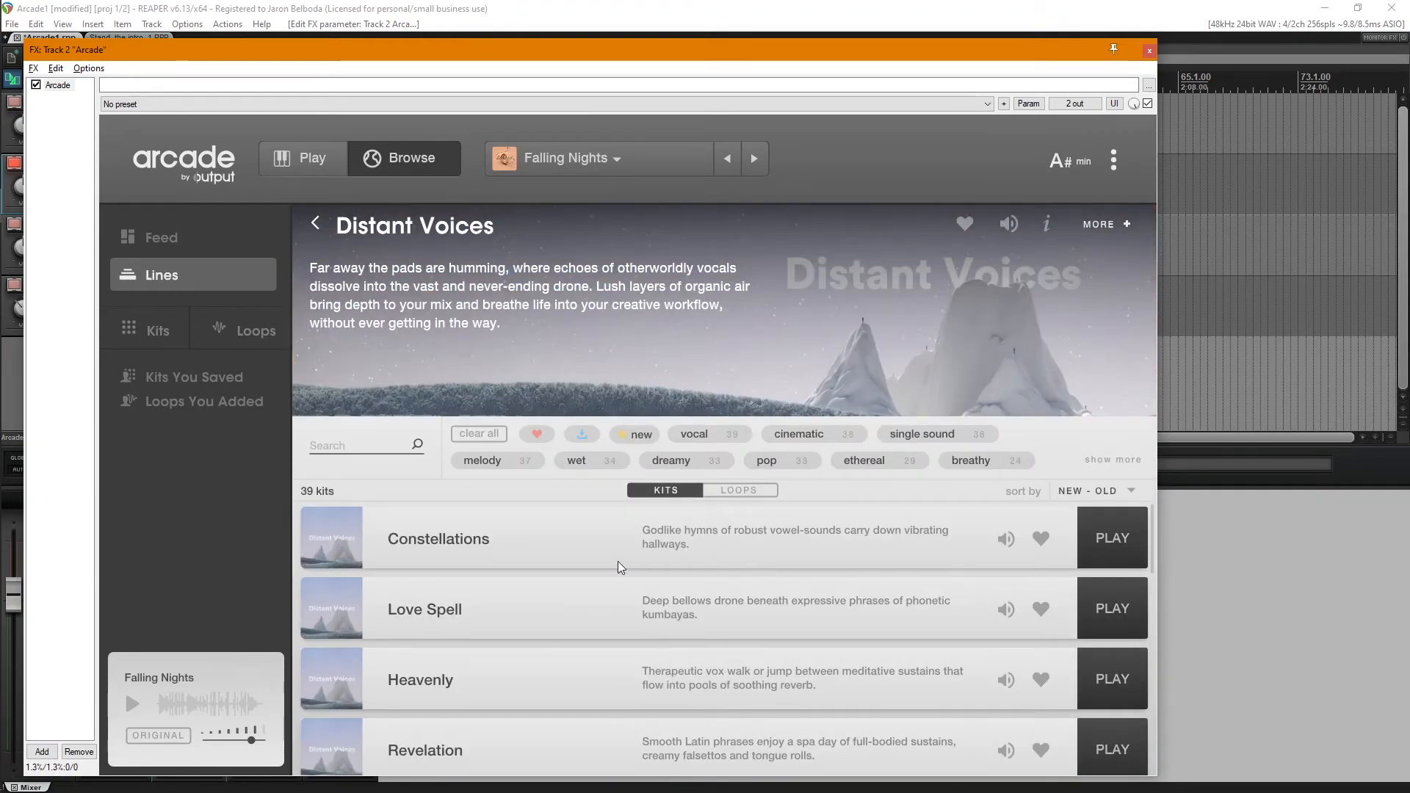
pyautogui.scroll(-3, 602, 571)
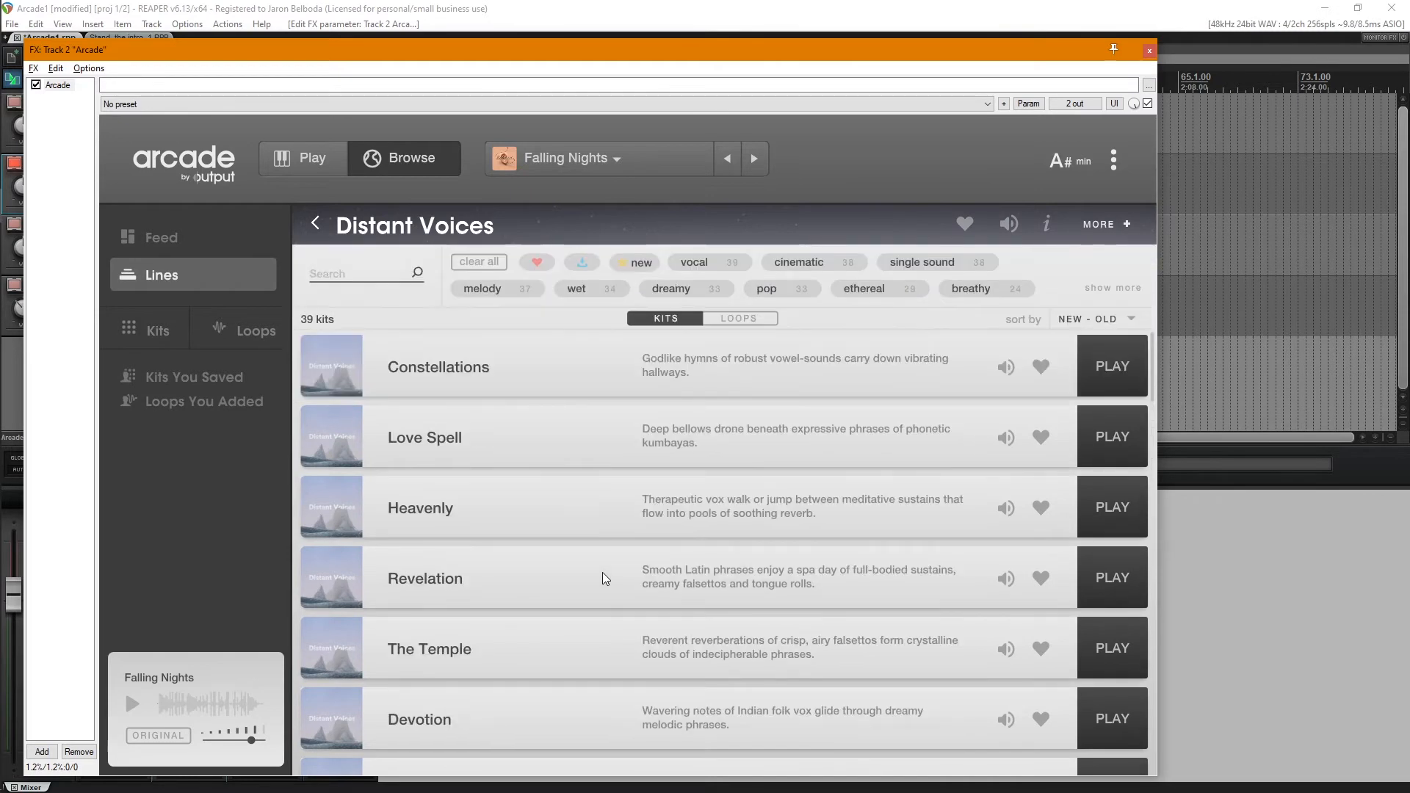
pyautogui.click(1006, 508)
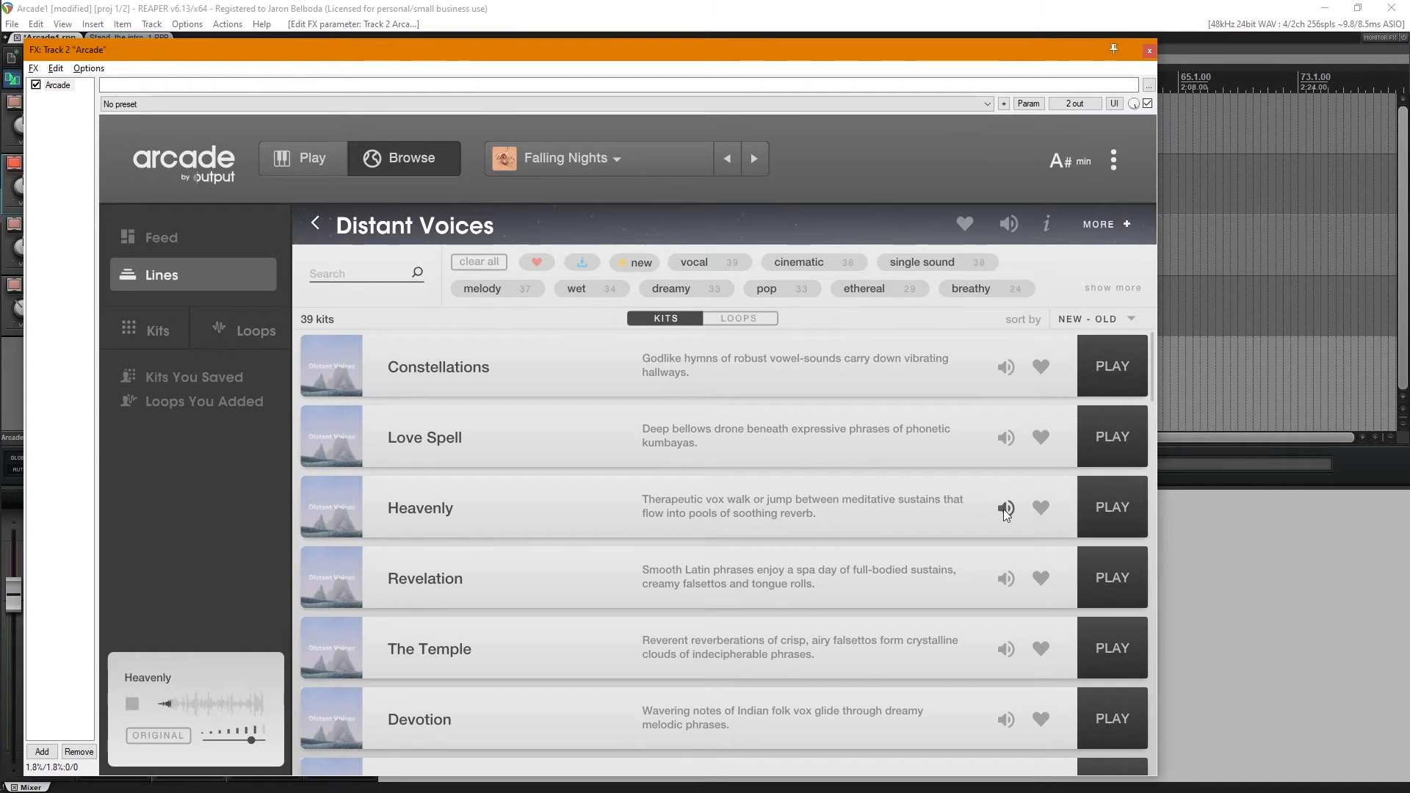
pyautogui.click(1107, 513)
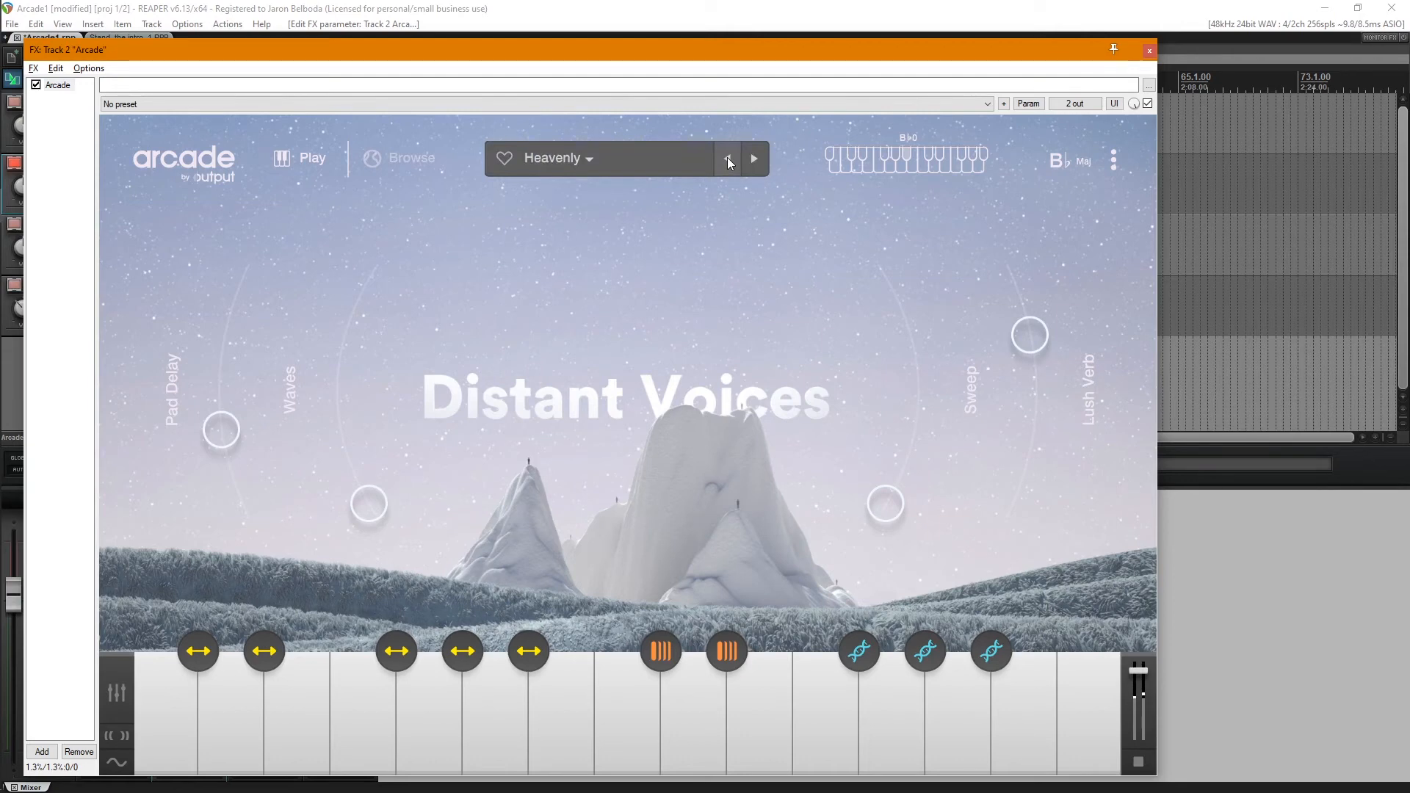
# - Open the full list of kits from the loaded kit's name and look through the Distant Voices kits
pyautogui.click(588, 160)
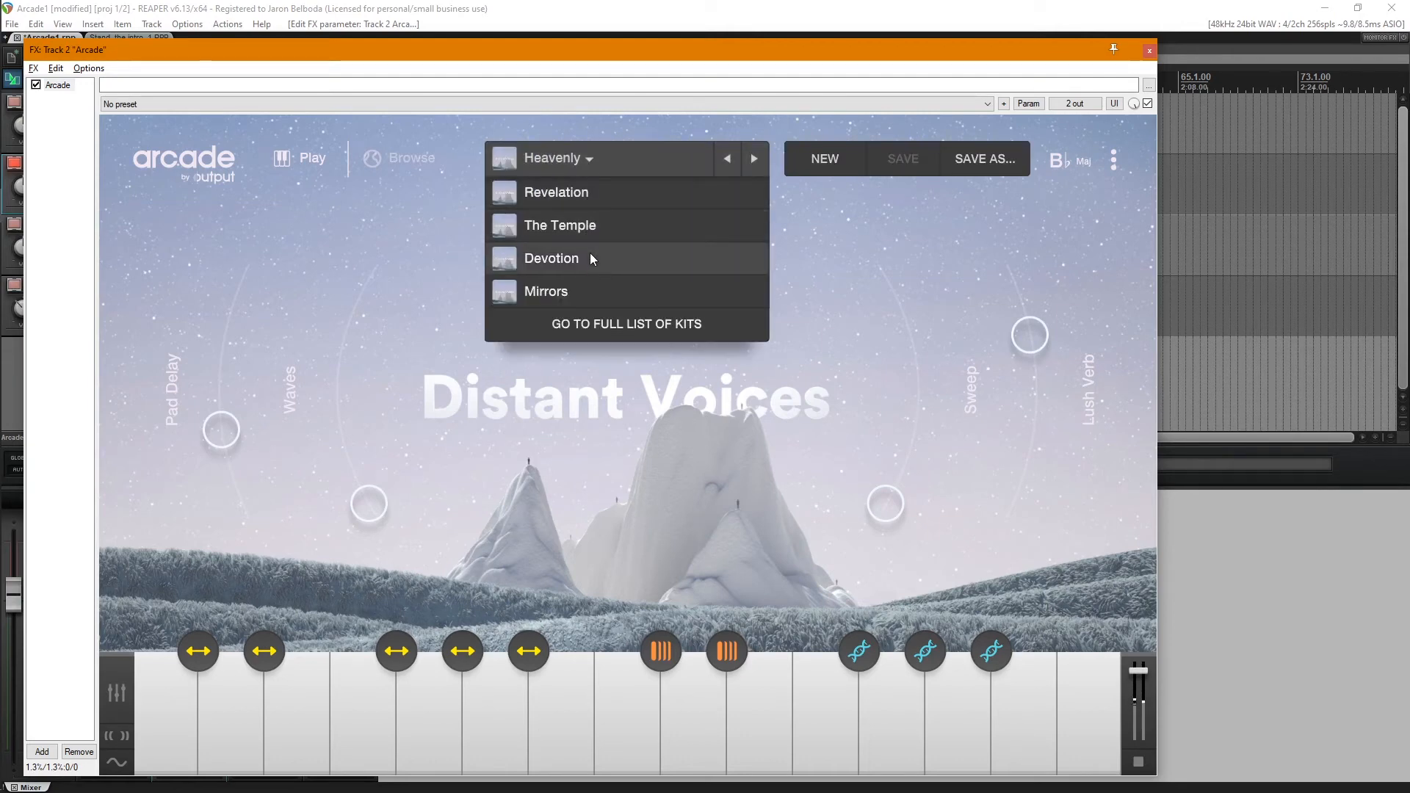
pyautogui.click(601, 324)
pyautogui.scroll(-5, 474, 434)
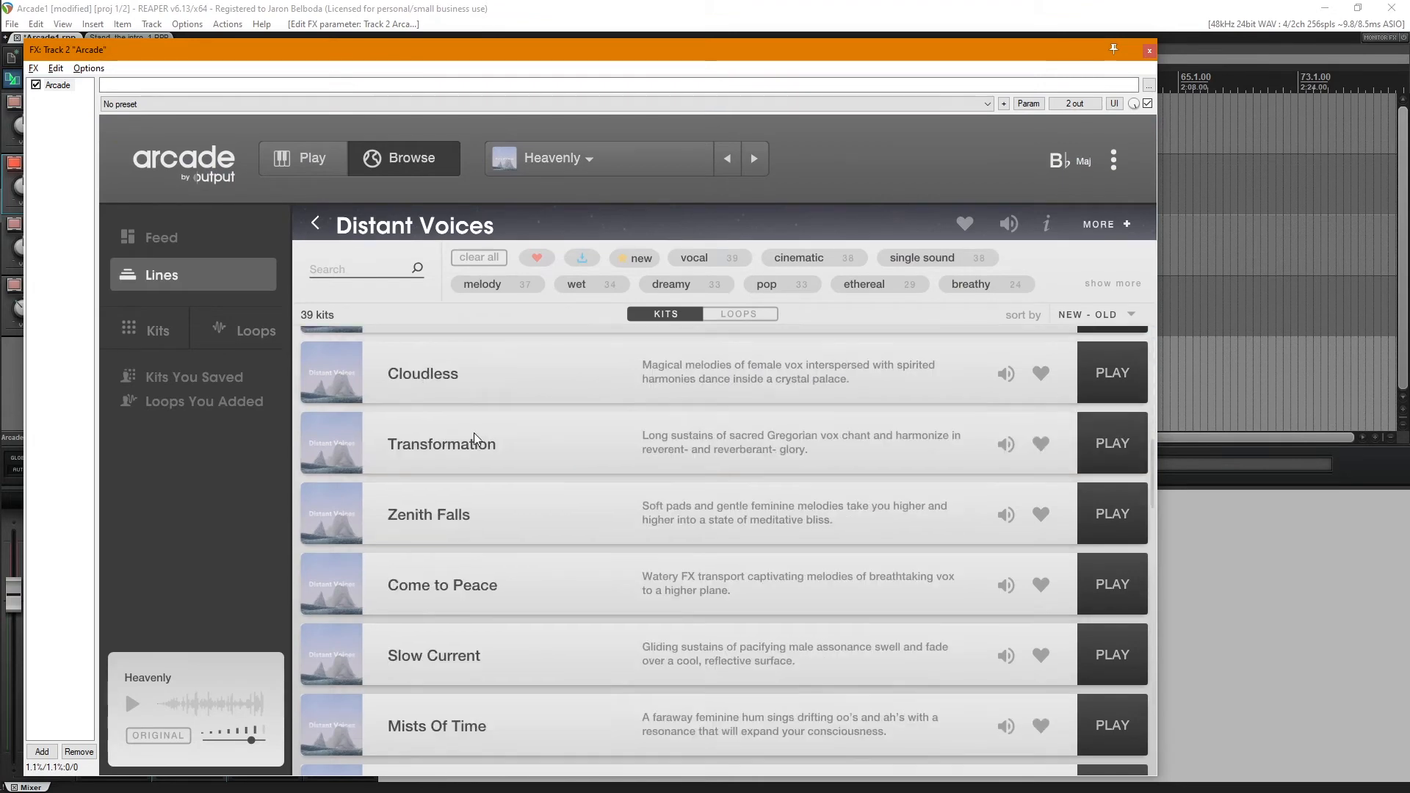
pyautogui.scroll(-10, 474, 430)
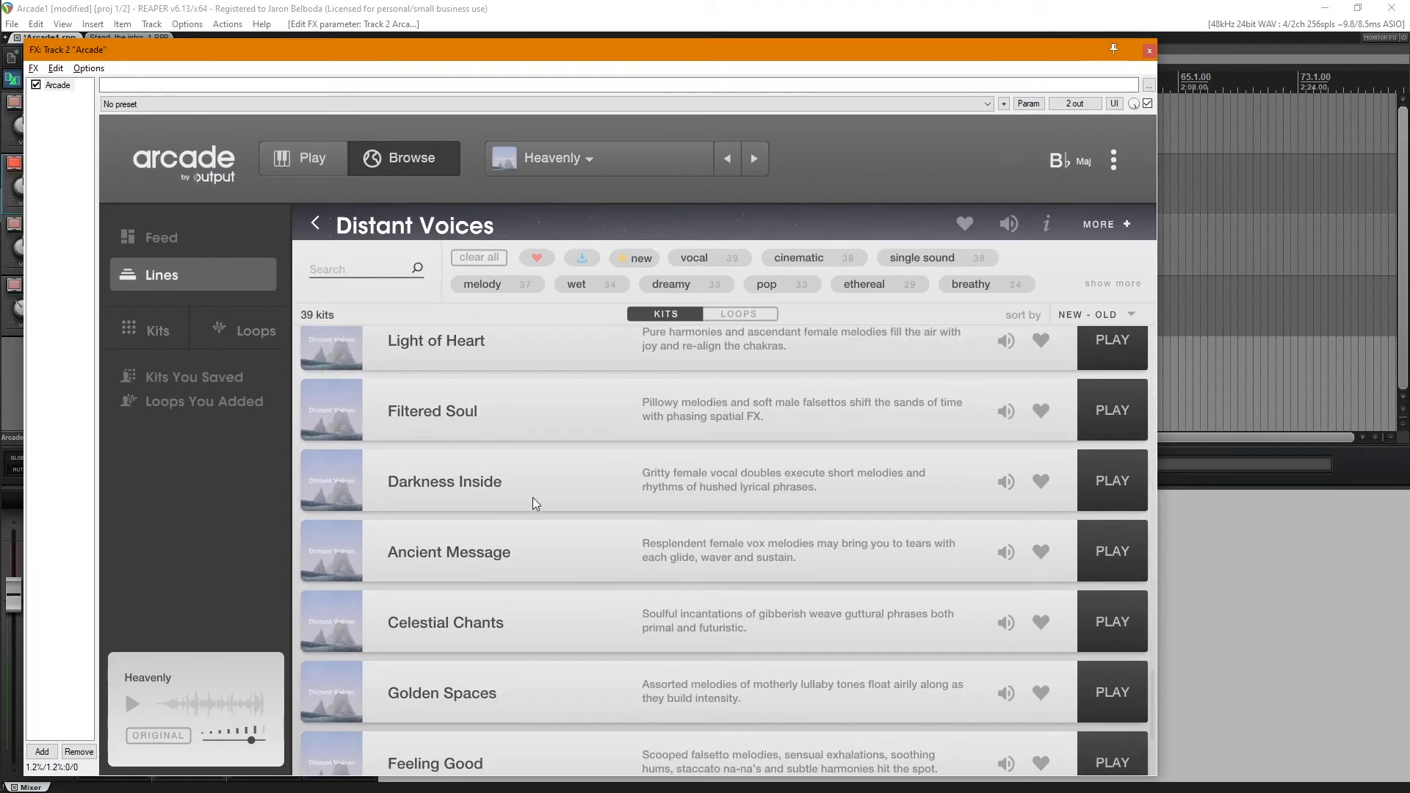
pyautogui.scroll(10, 536, 533)
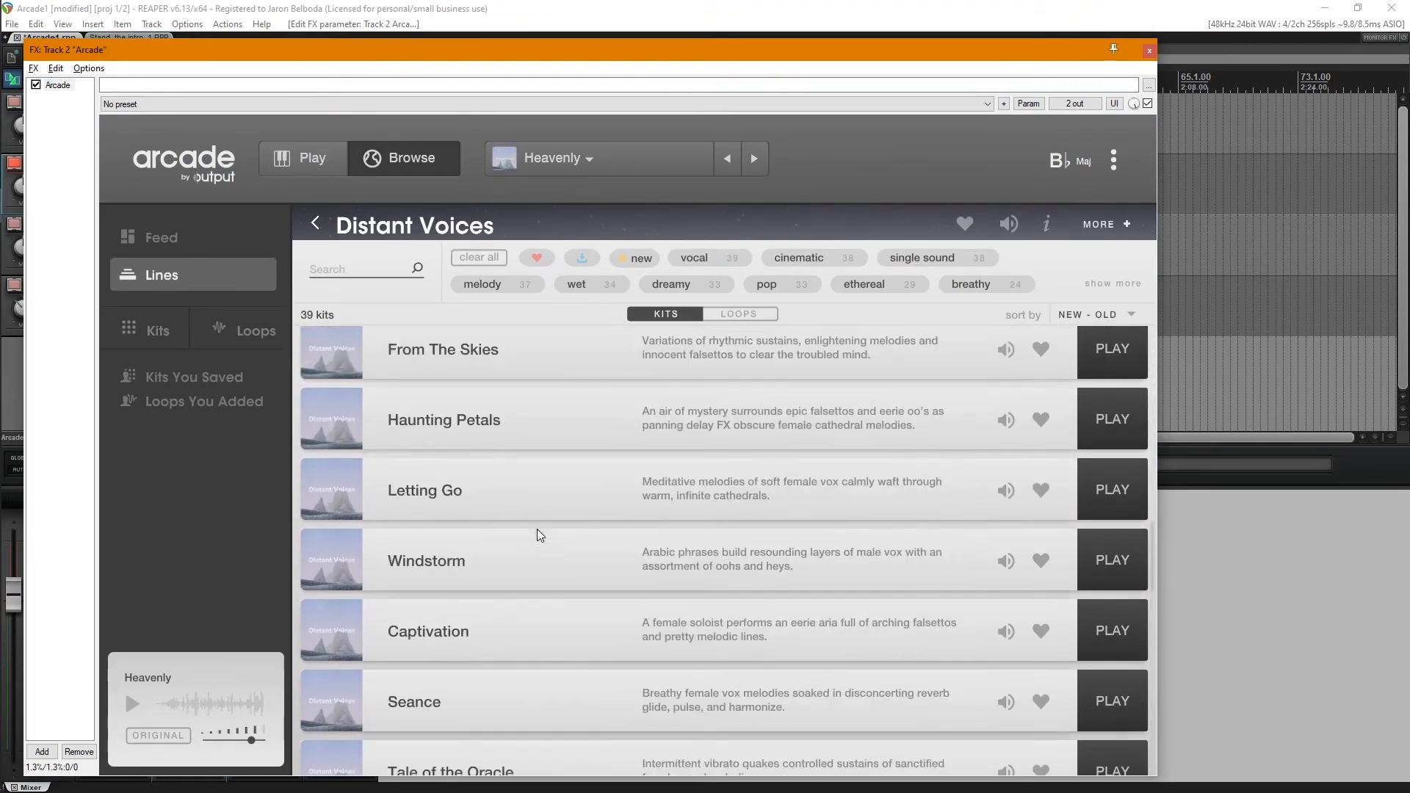
pyautogui.scroll(-15, 537, 531)
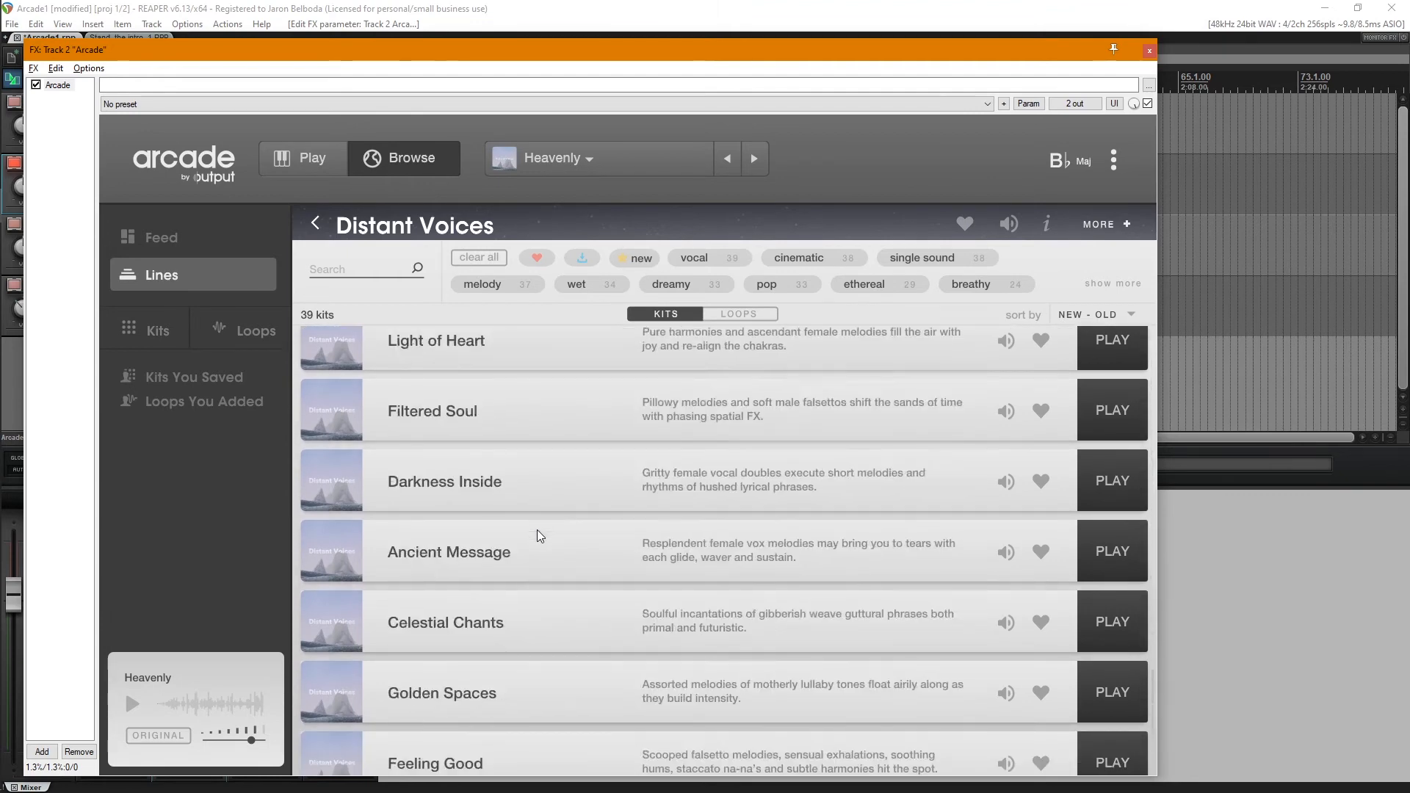
# - Load the Mists Of Time kit from the Distant Voices line for playing
pyautogui.scroll(15, 536, 533)
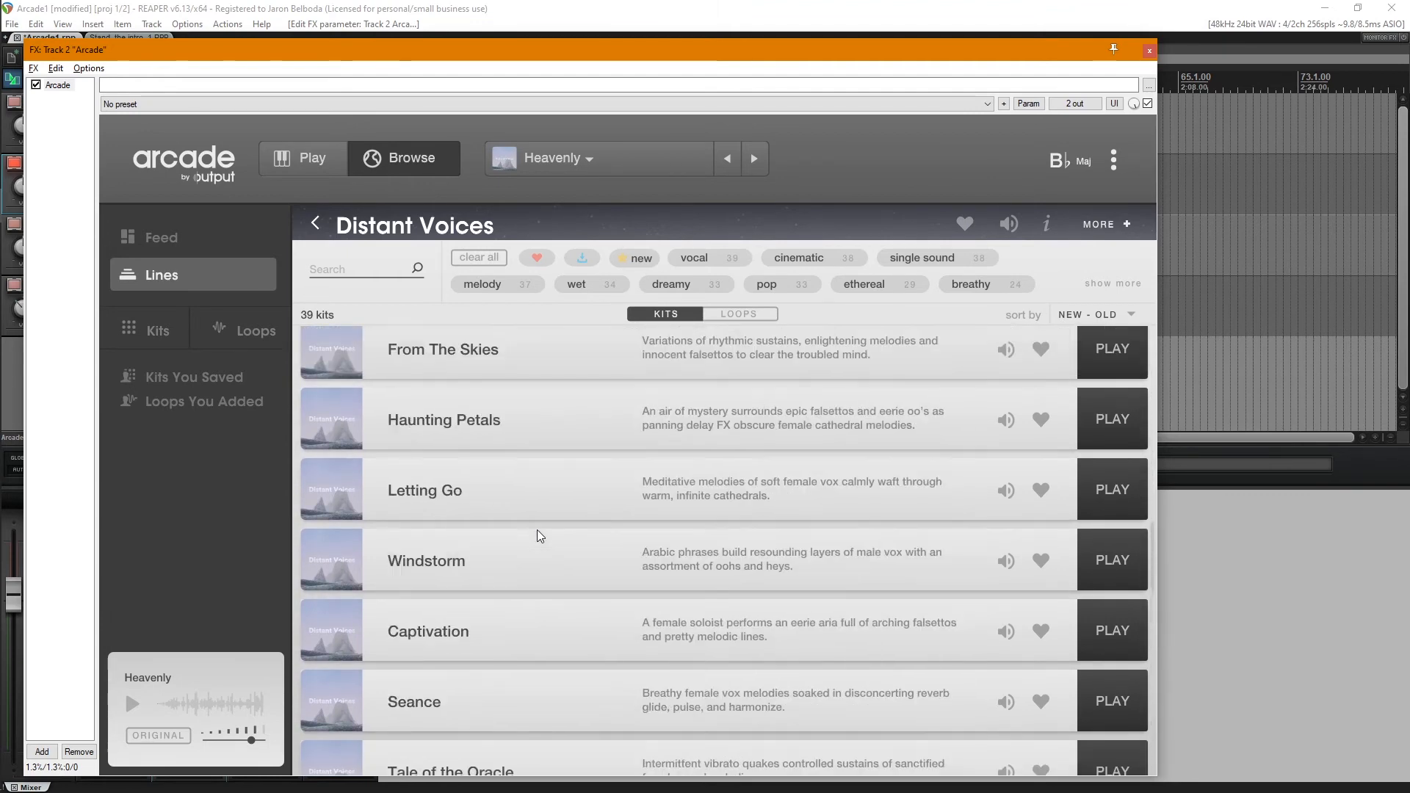
pyautogui.scroll(3, 505, 536)
pyautogui.scroll(-3, 504, 537)
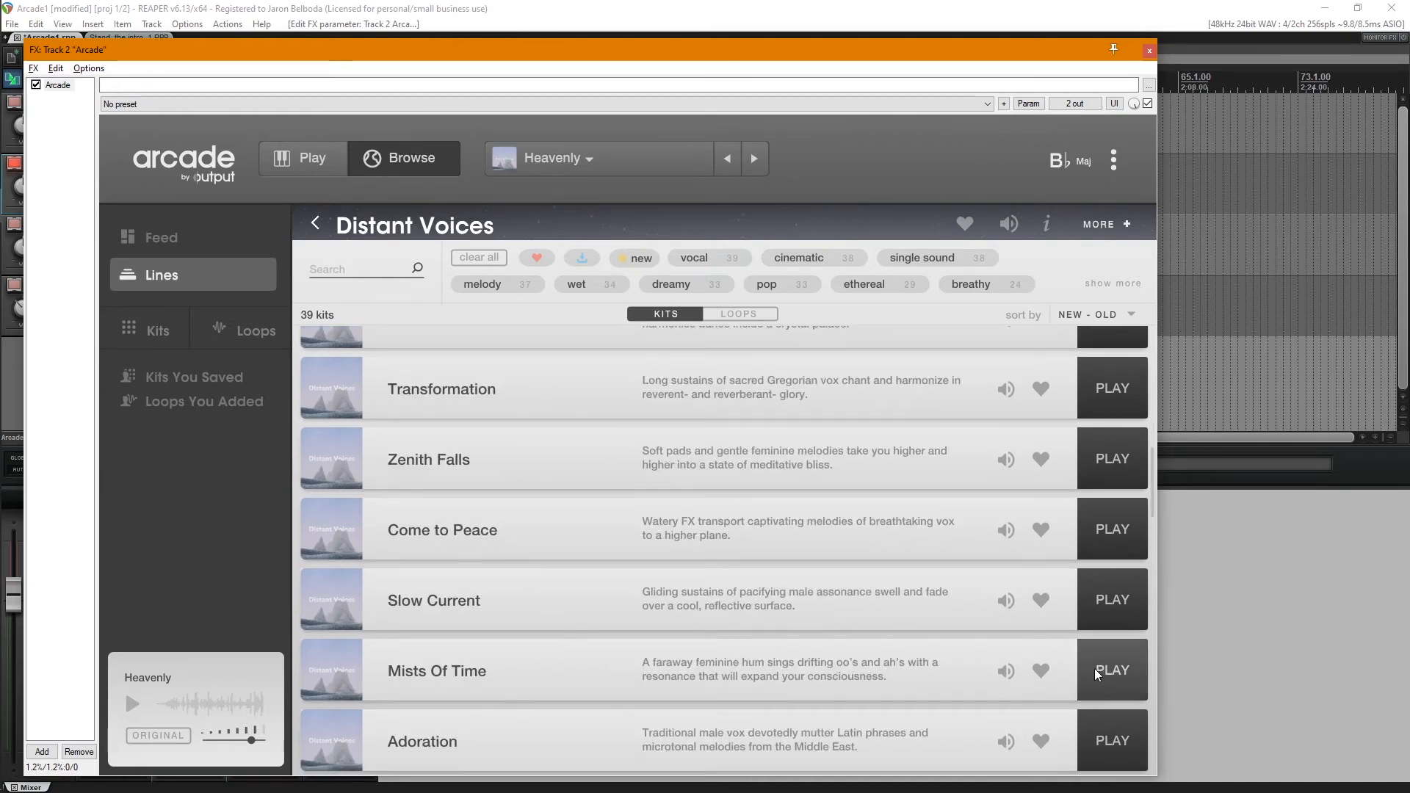
pyautogui.click(1120, 673)
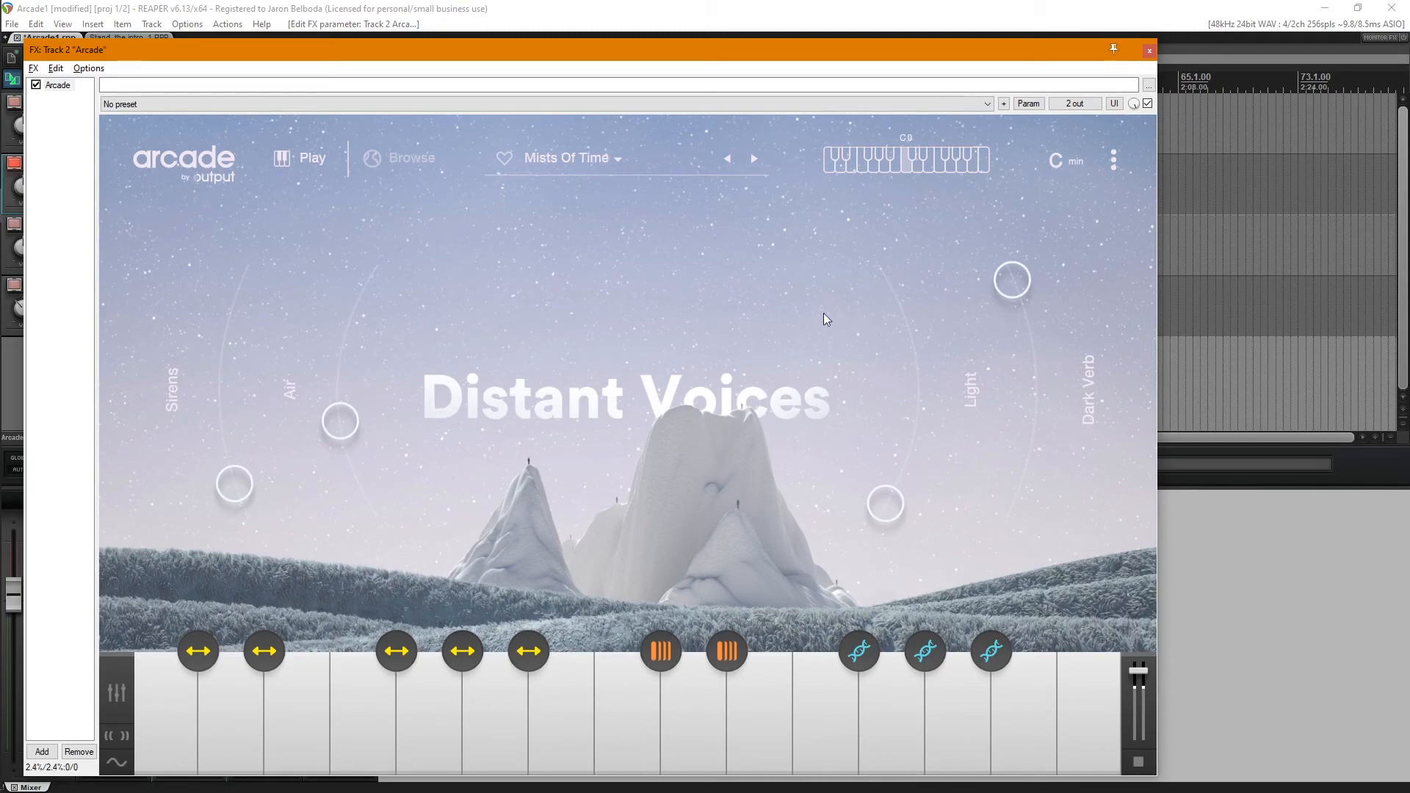
# - Close the Arcade track's plugin, switch record arming from that track to Distant Voices, and open the Distant Voices track's Arcade instance
pyautogui.click(1149, 50)
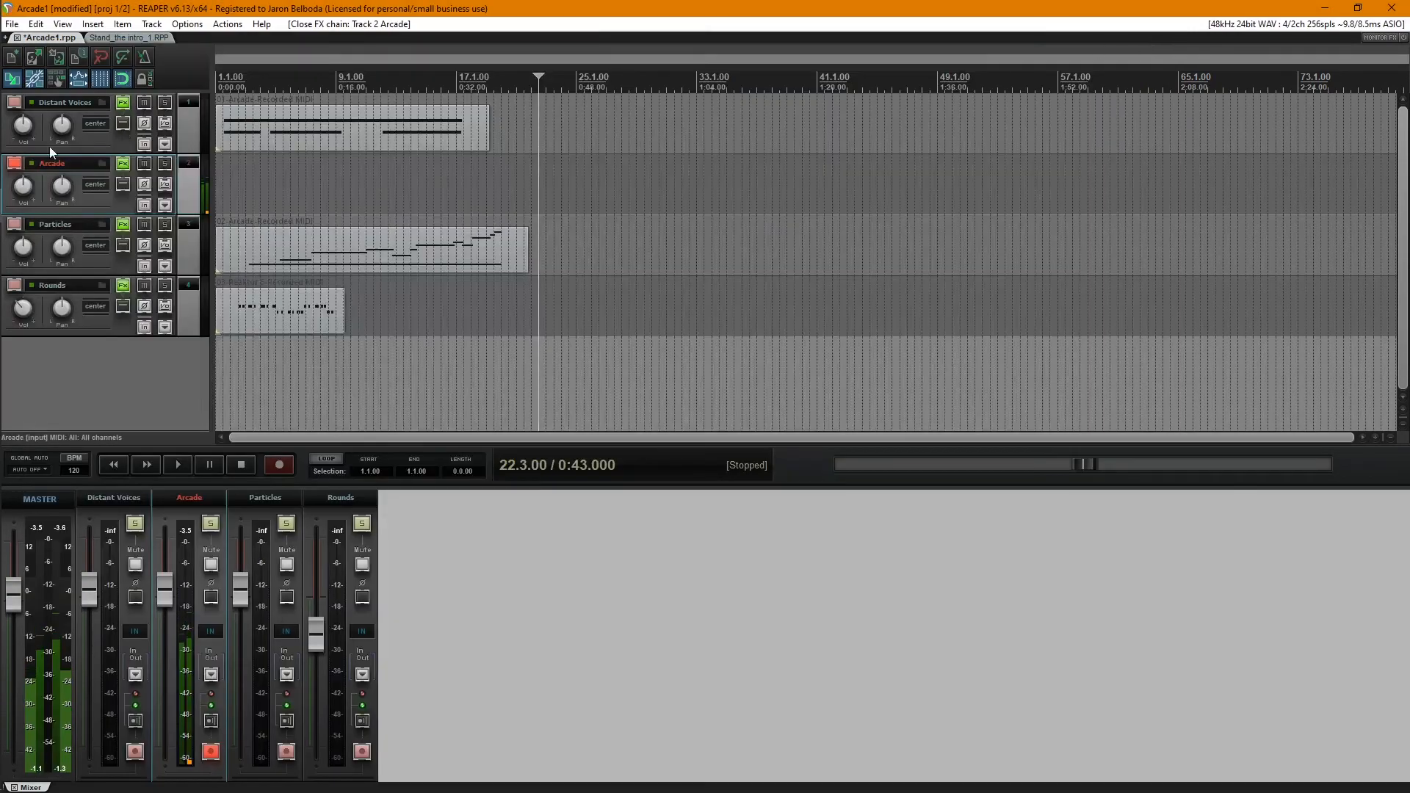
pyautogui.click(14, 163)
pyautogui.click(15, 103)
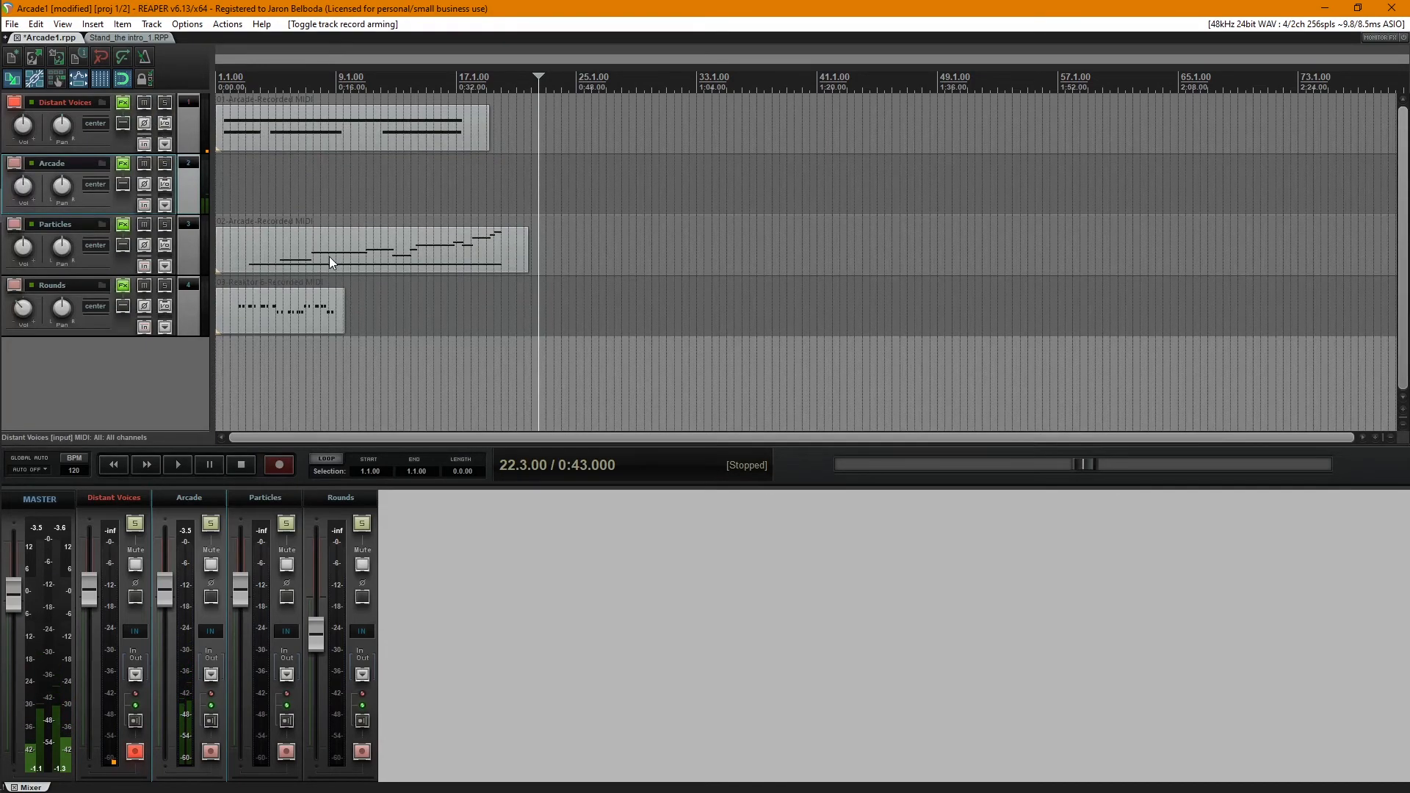
pyautogui.press('f')
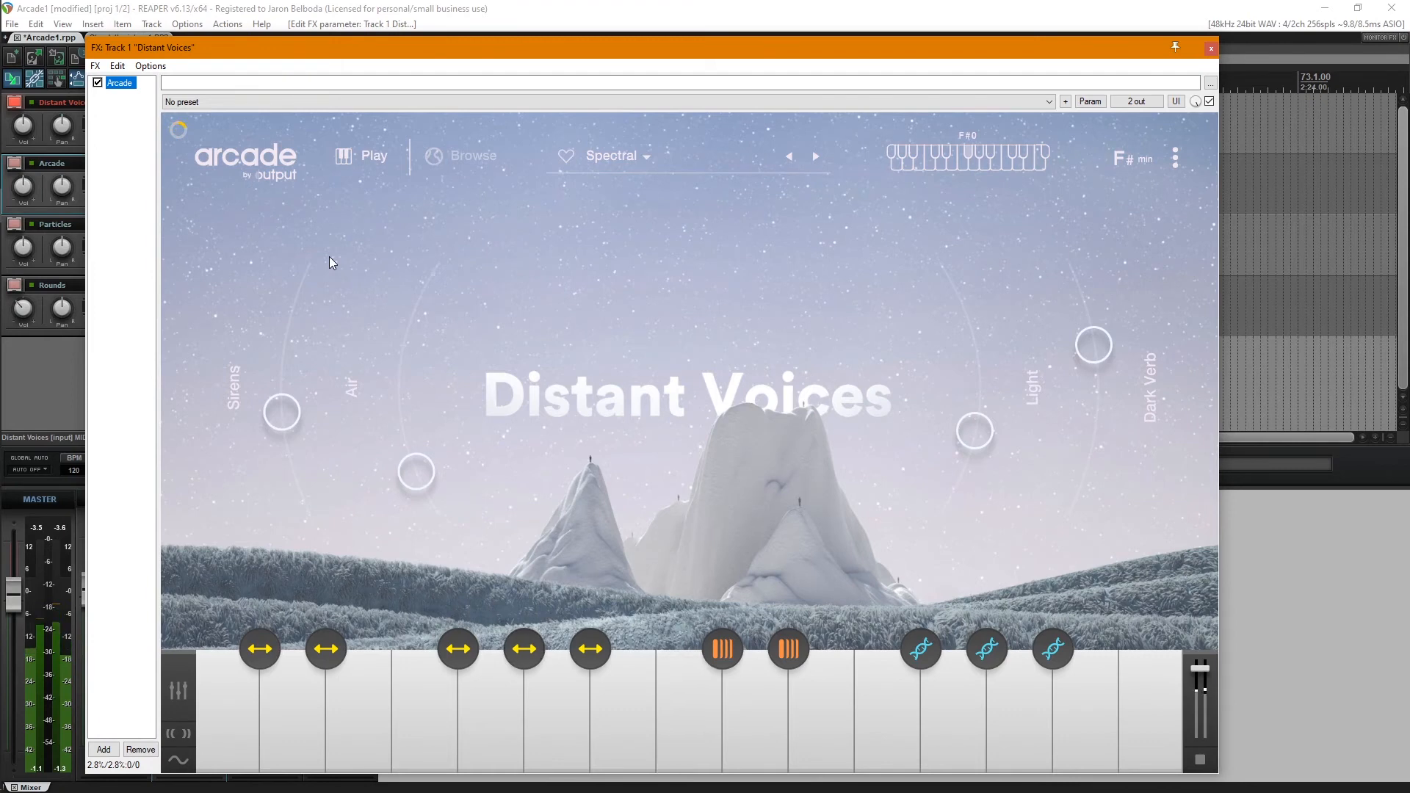
# - Examine the editor of the Mythical Female Vocal Building Line 01 sample and the Spectral kit's repeater settings, closing each editor
pyautogui.click(693, 755)
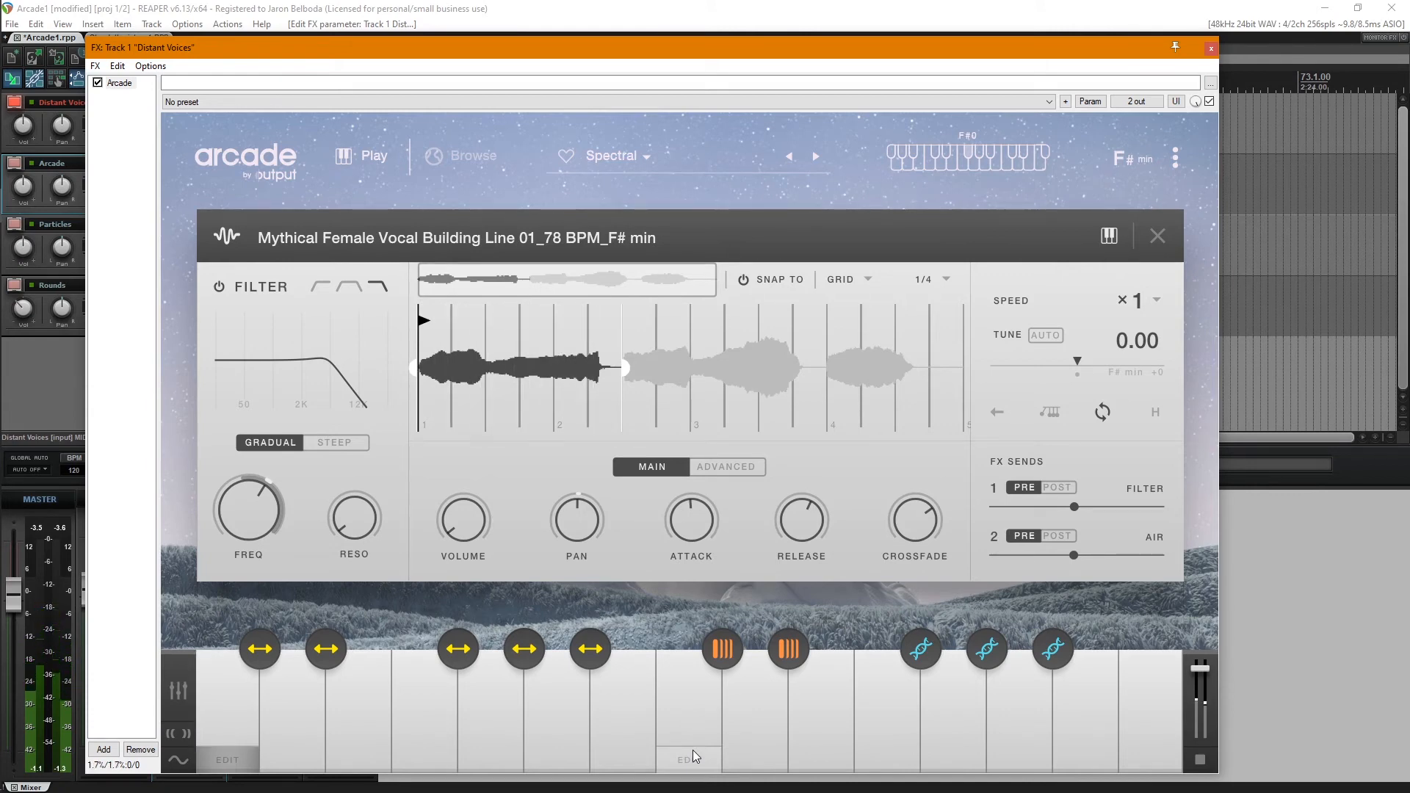
pyautogui.click(693, 750)
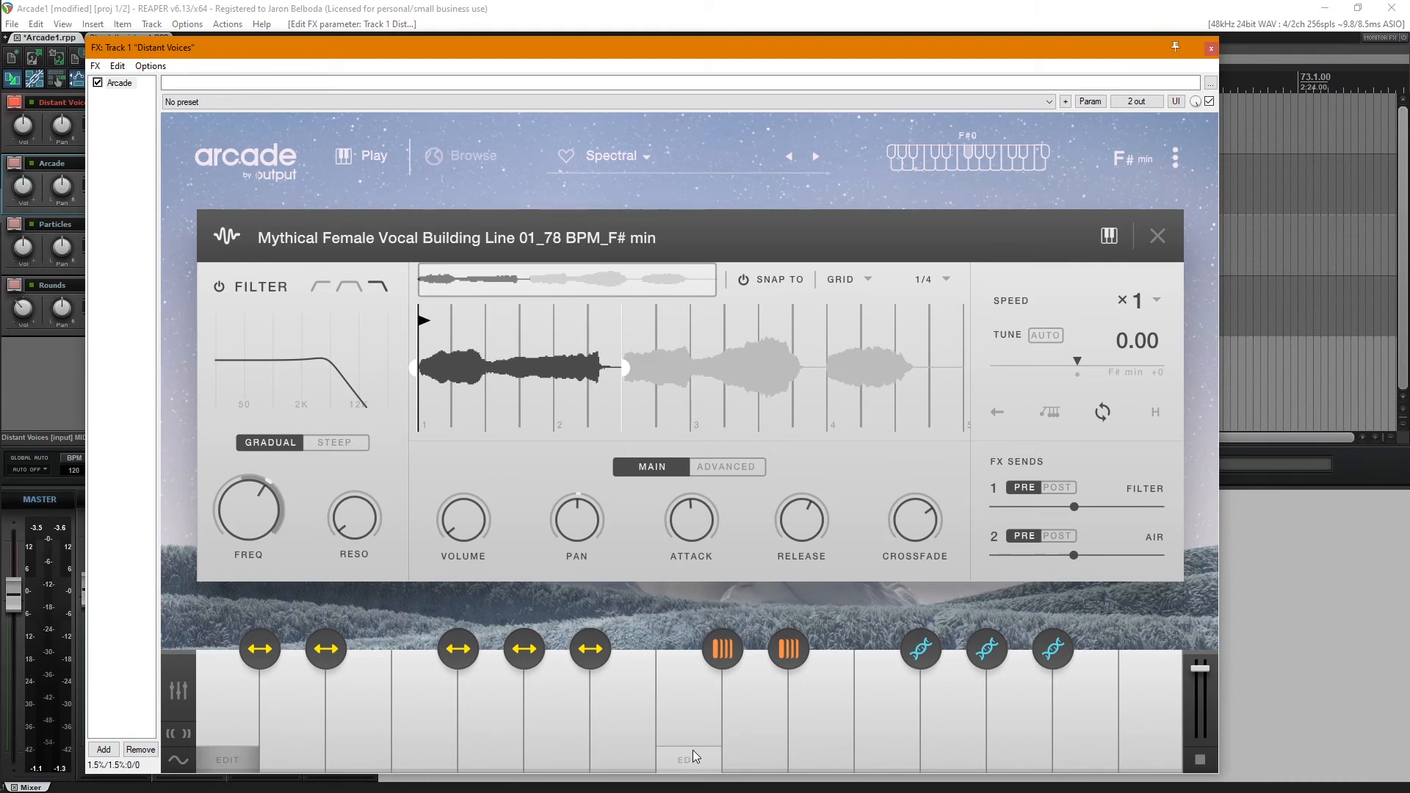
pyautogui.click(693, 751)
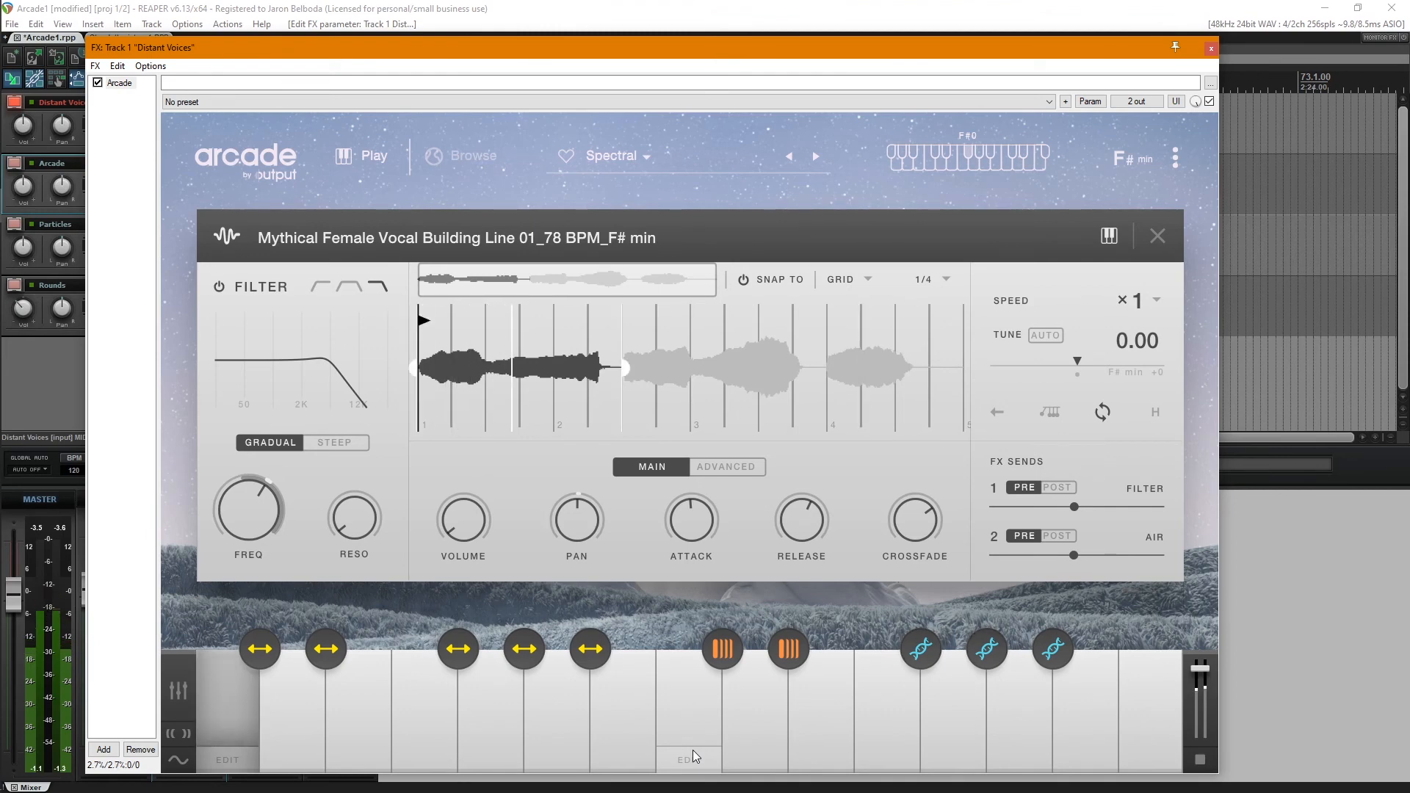
pyautogui.click(1155, 236)
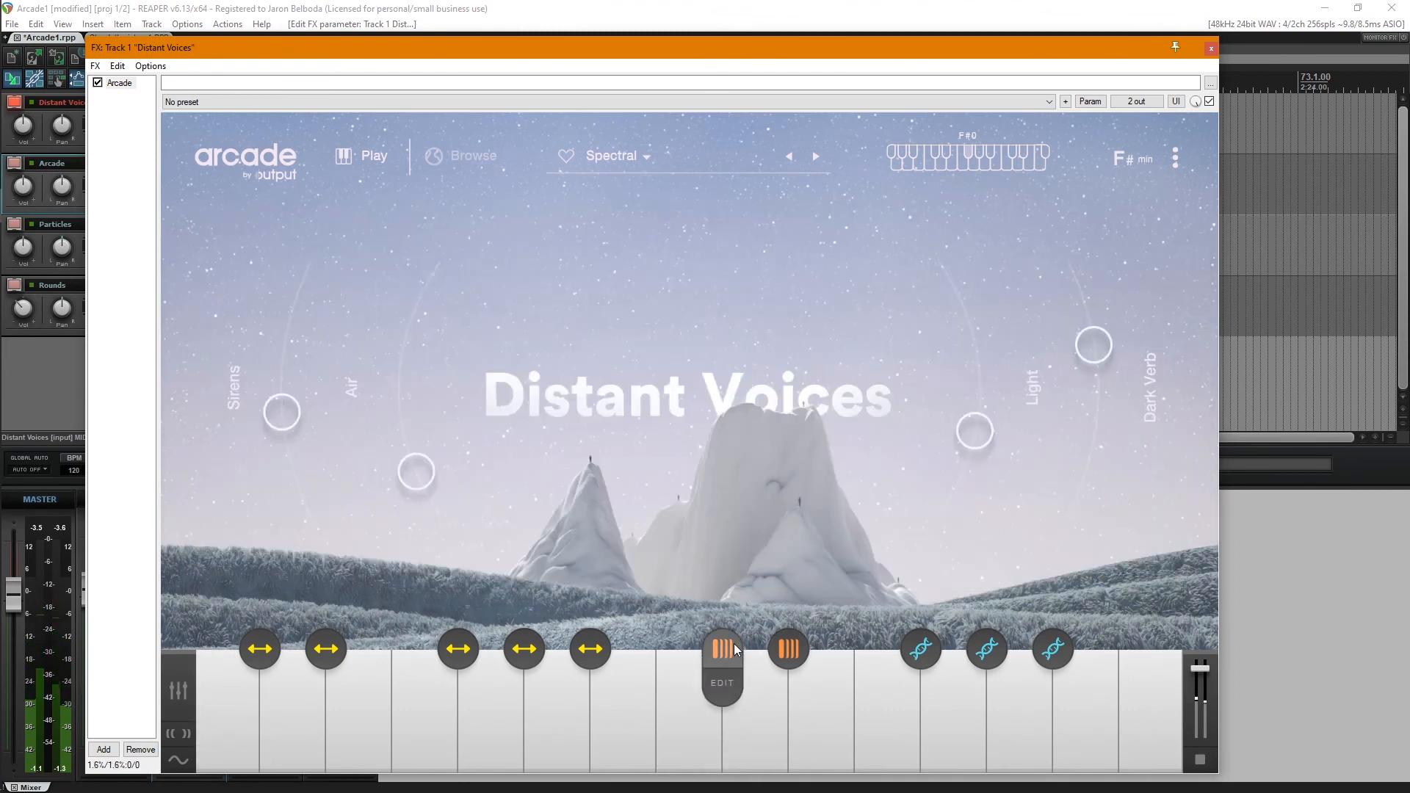
pyautogui.click(724, 684)
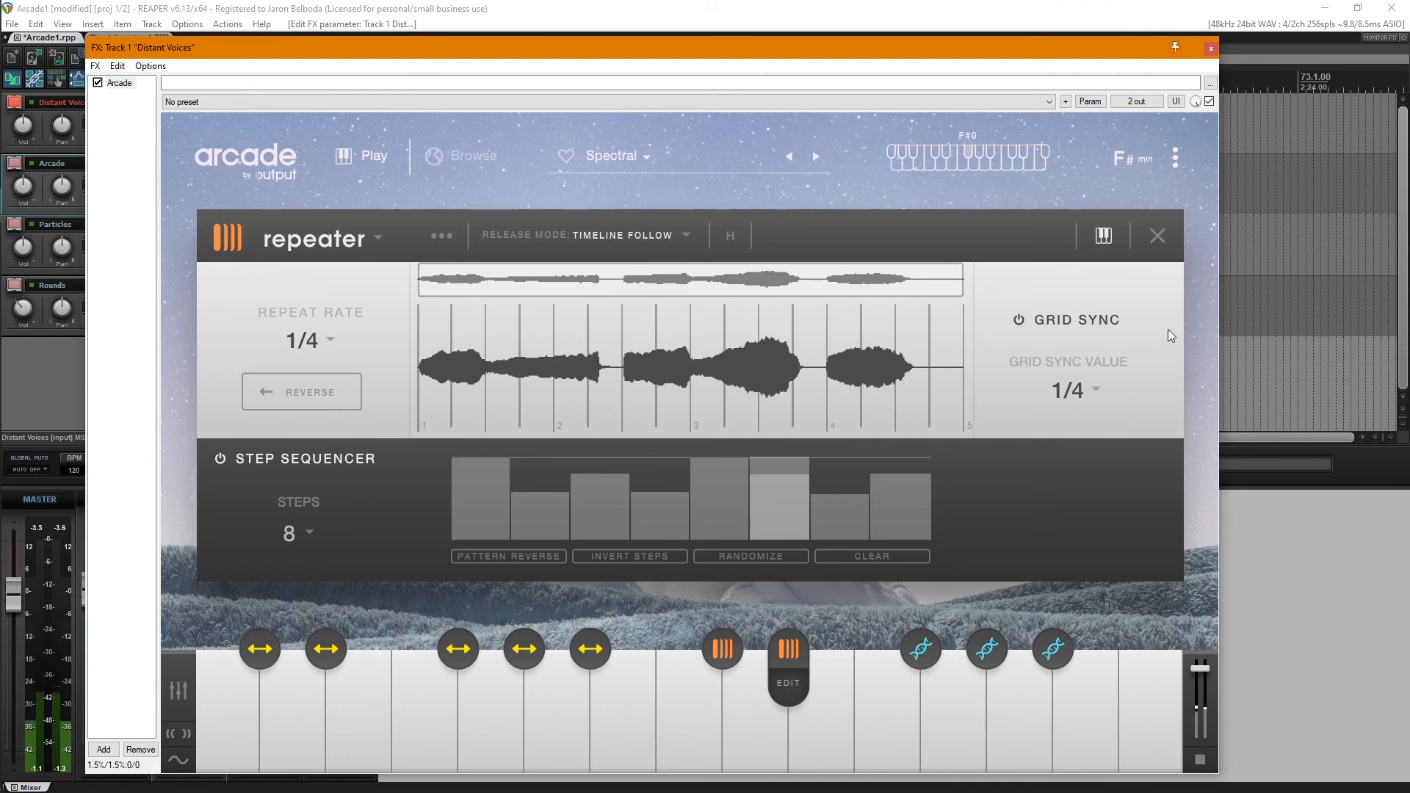
pyautogui.click(1156, 236)
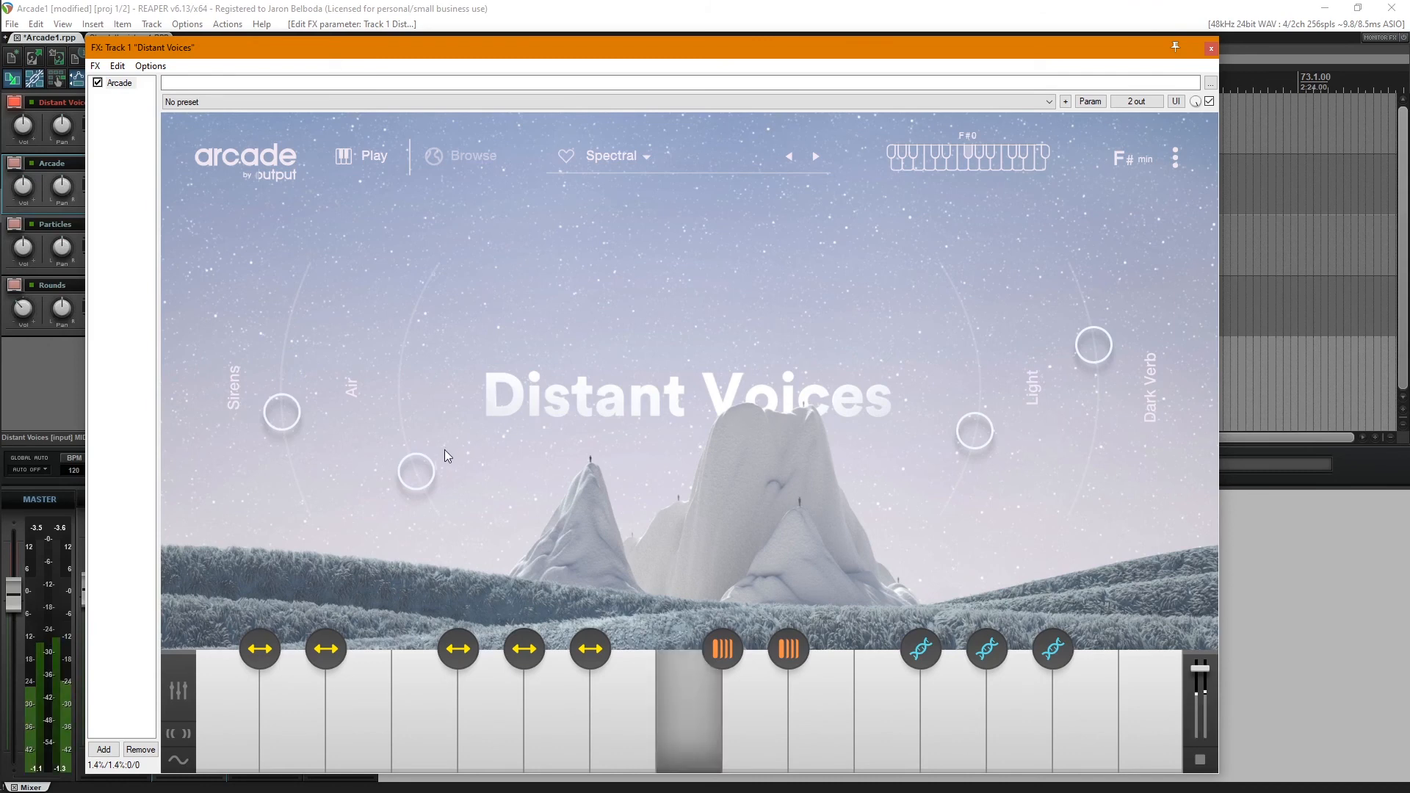
# - Sweep the Spectral kit's Air macro through high and low positions while the sample plays and leave it at about half
pyautogui.moveTo(444, 450); pyautogui.dragTo(426, 411)
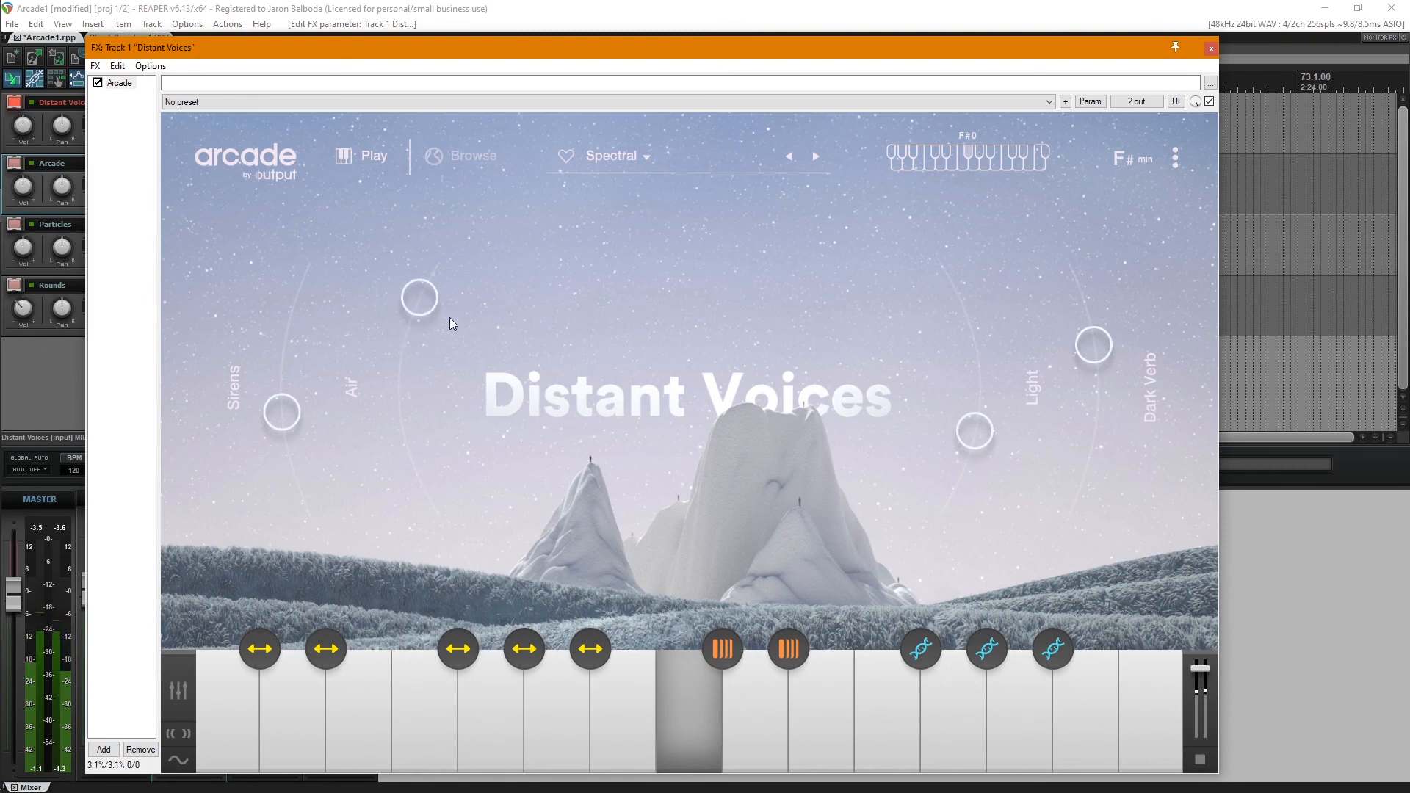
pyautogui.moveTo(449, 321); pyautogui.dragTo(436, 527)
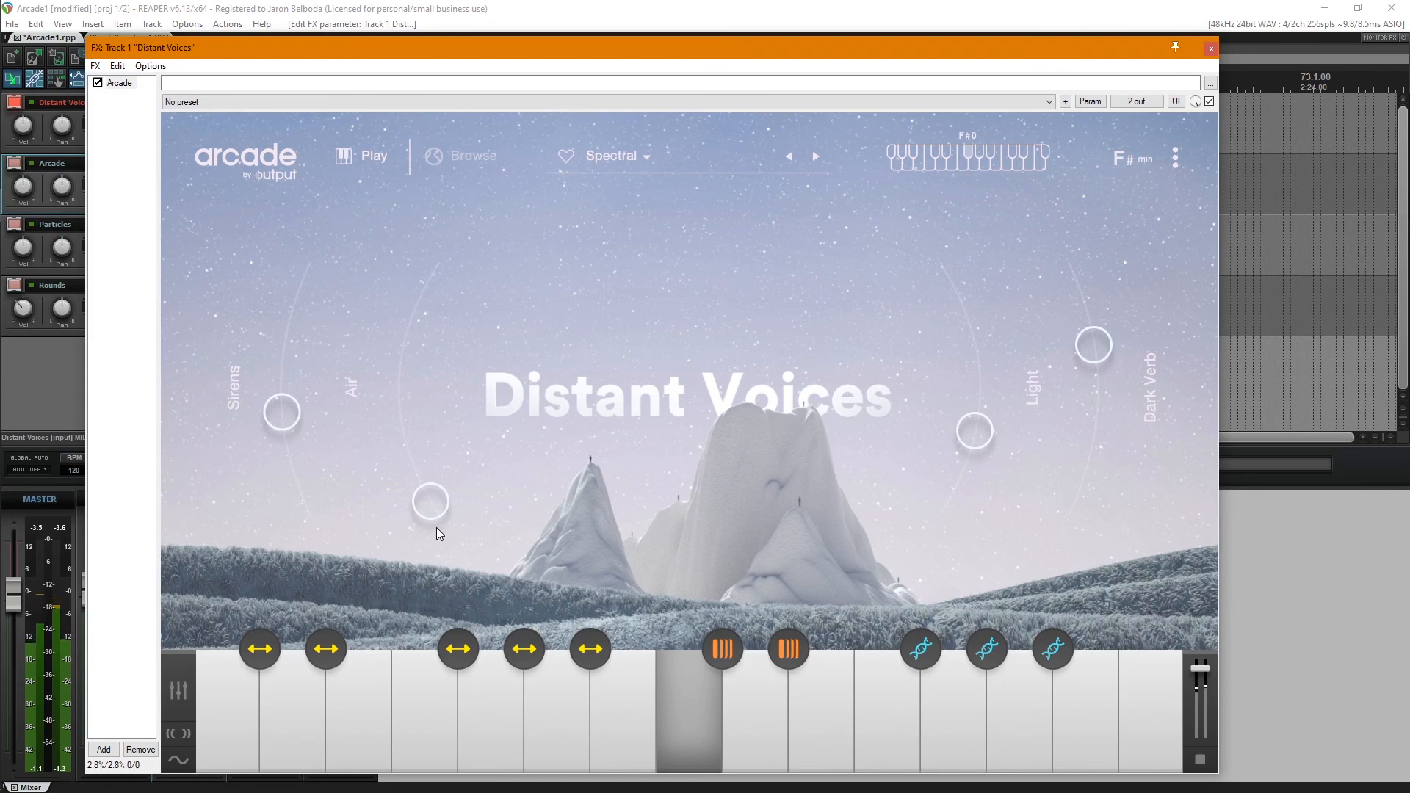
pyautogui.moveTo(436, 527); pyautogui.dragTo(424, 342)
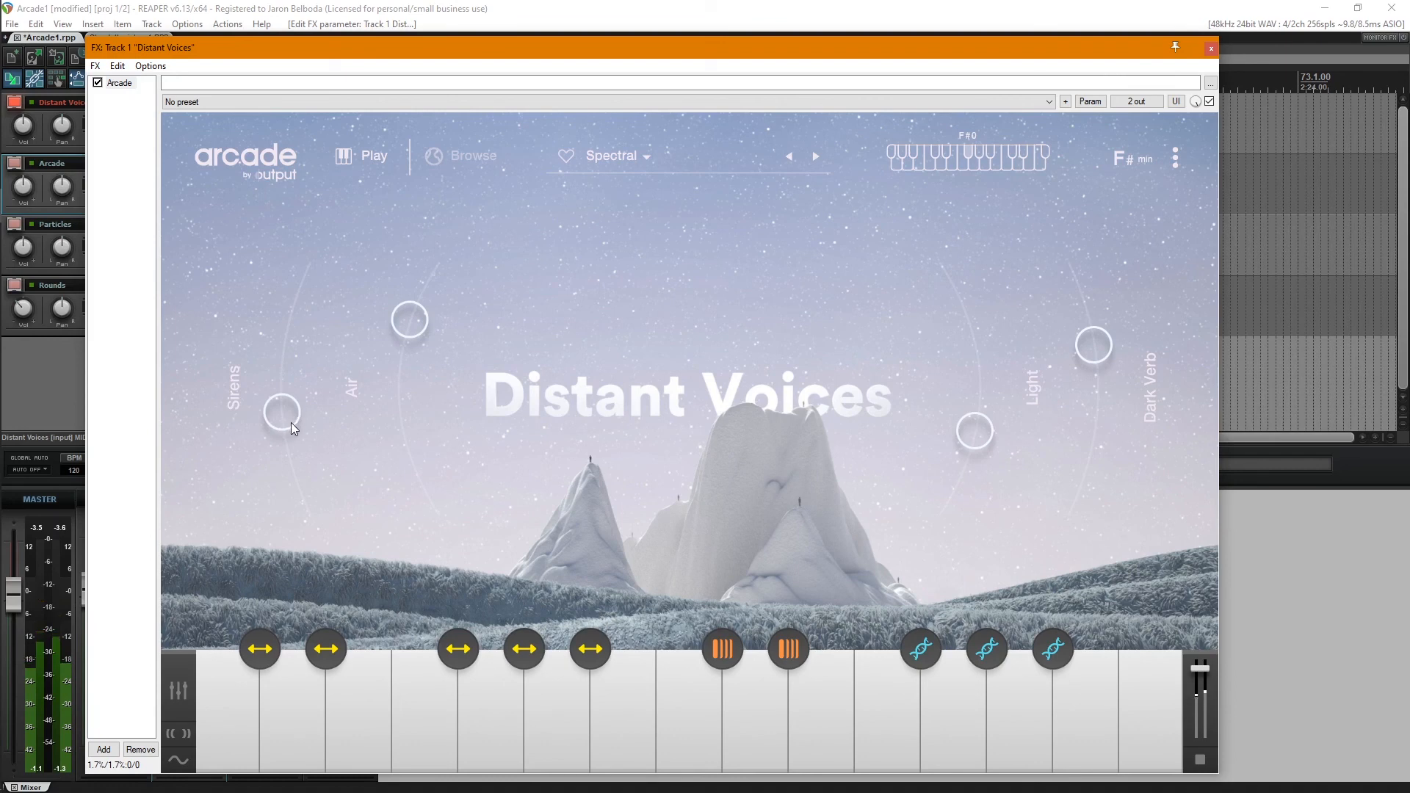
pyautogui.moveTo(422, 324); pyautogui.dragTo(416, 385)
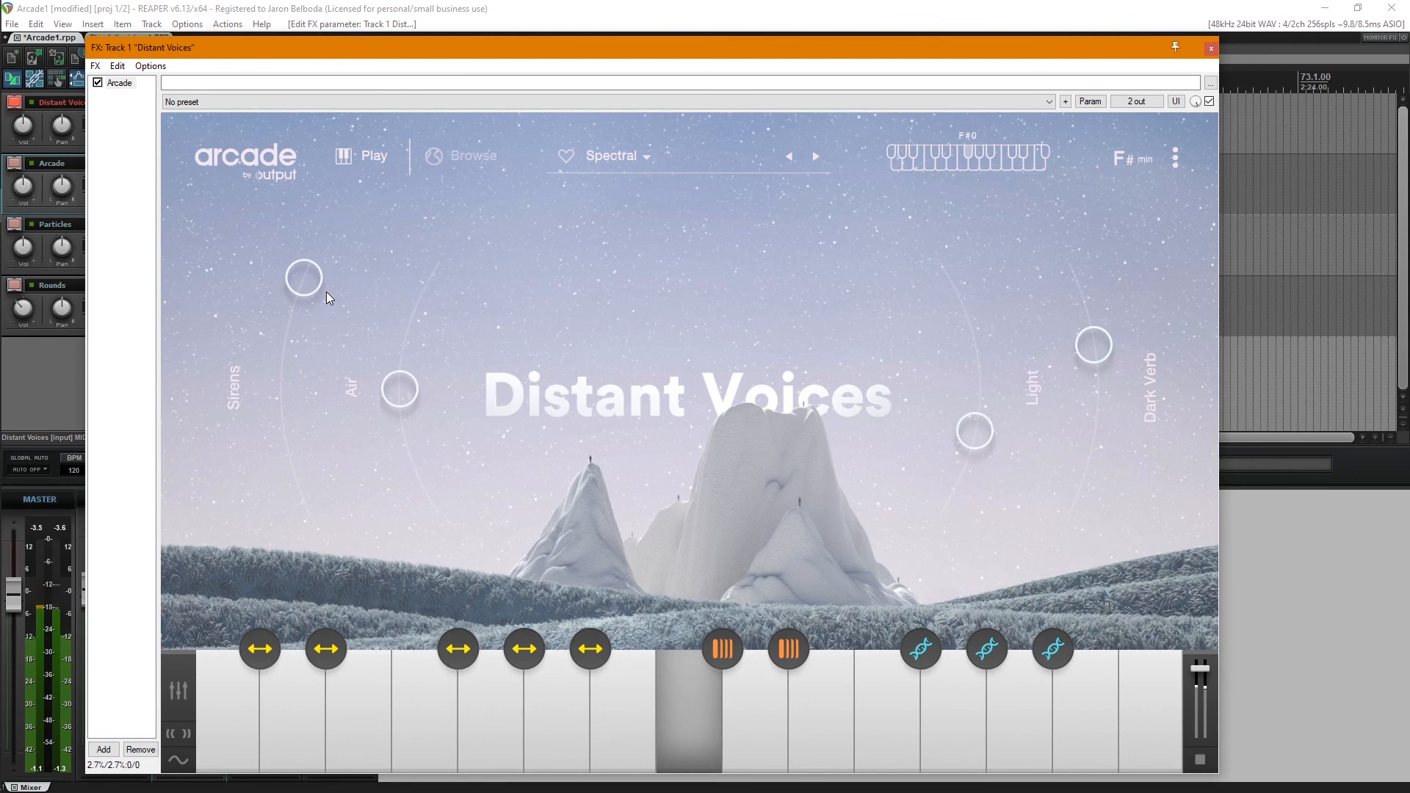
# - Lower the Sirens and Dark Verb macros to their minimum and bring Light down to about one seventh
pyautogui.moveTo(297, 478); pyautogui.dragTo(304, 528)
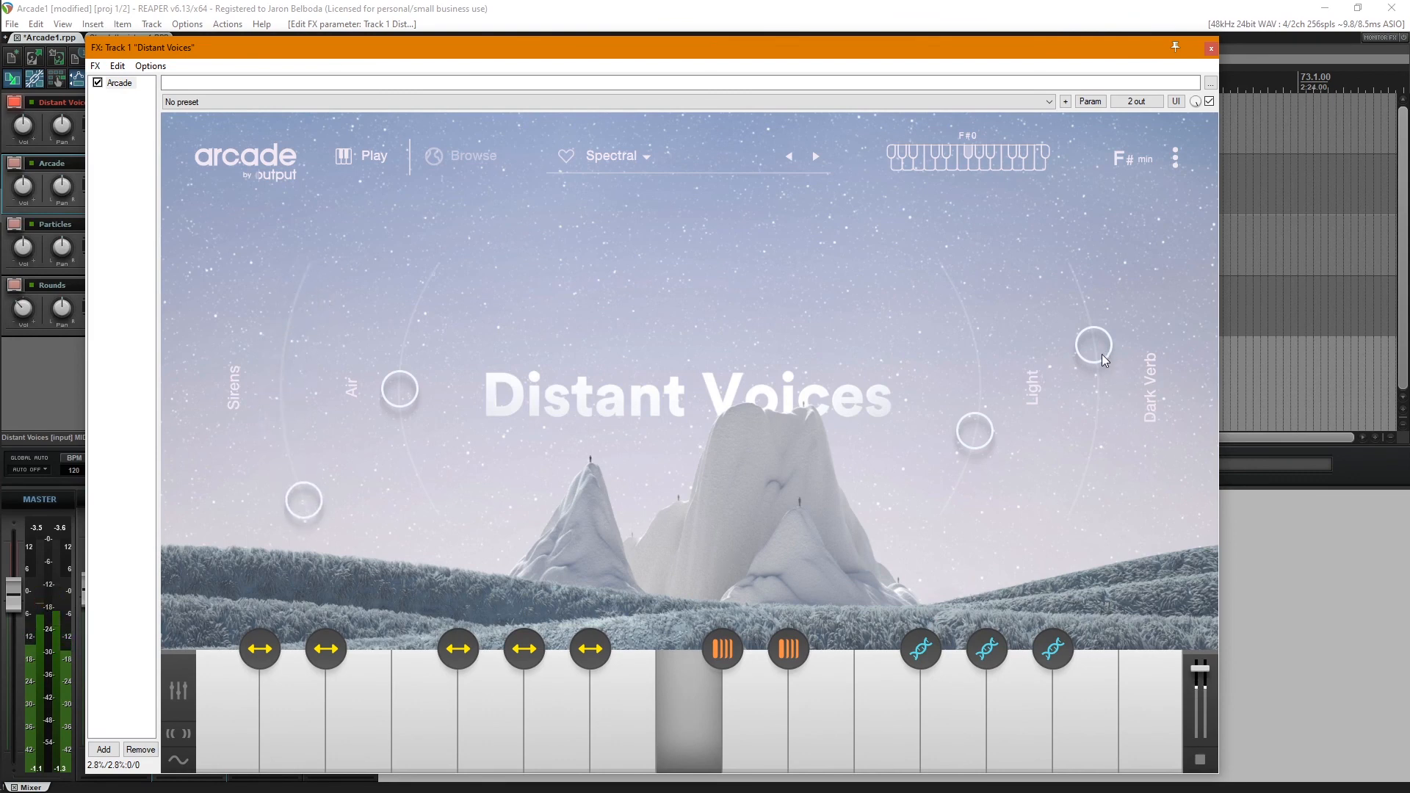
pyautogui.moveTo(1075, 282); pyautogui.dragTo(1091, 329)
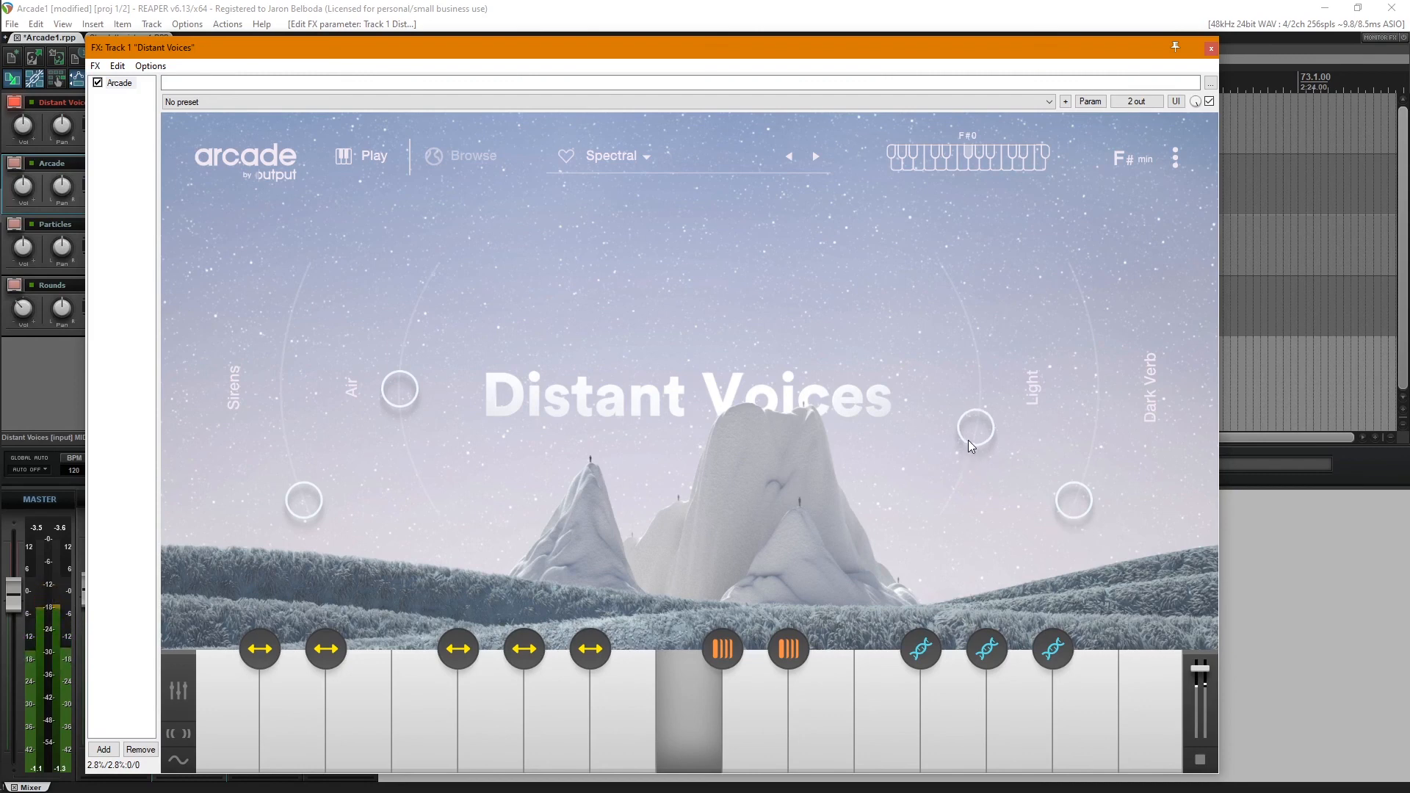
pyautogui.moveTo(968, 439); pyautogui.dragTo(955, 477)
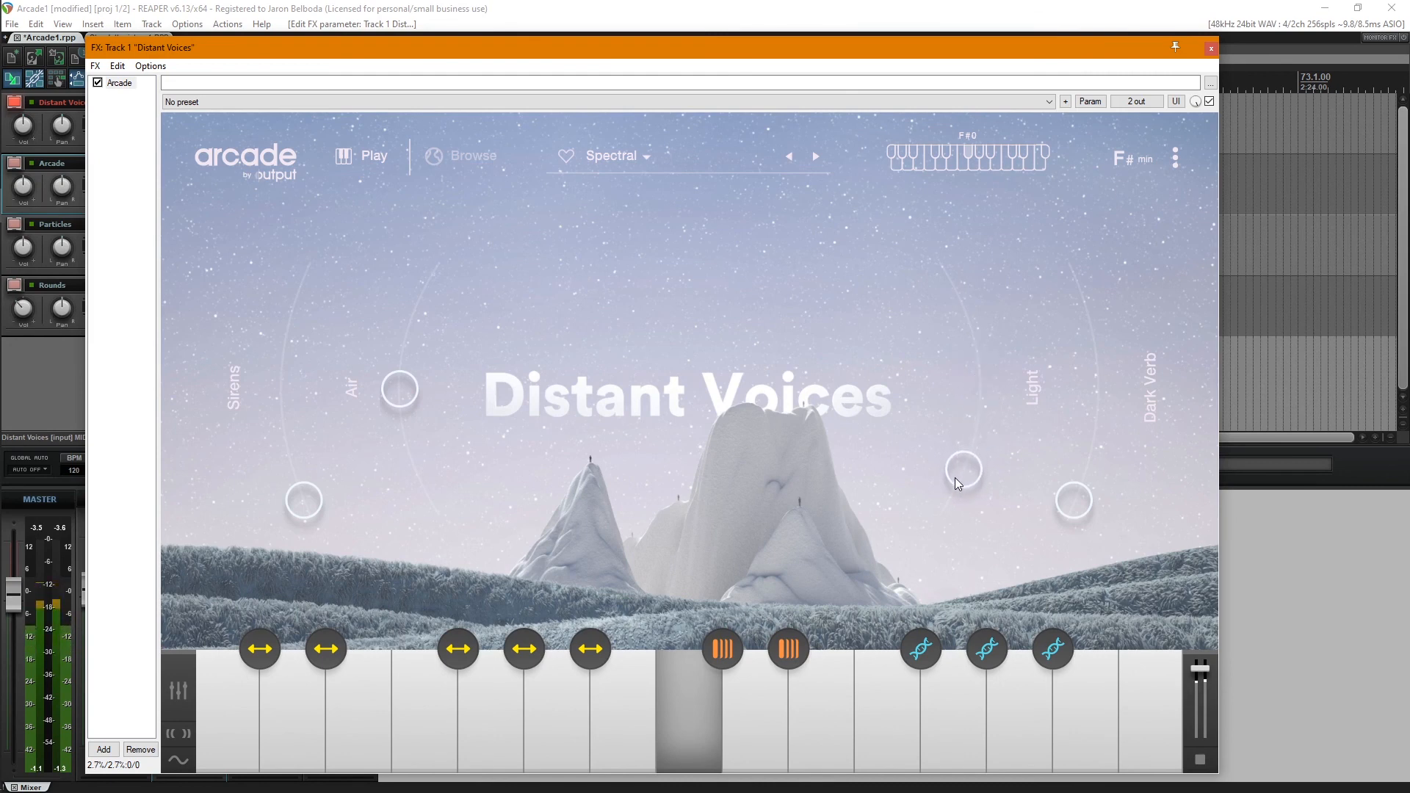